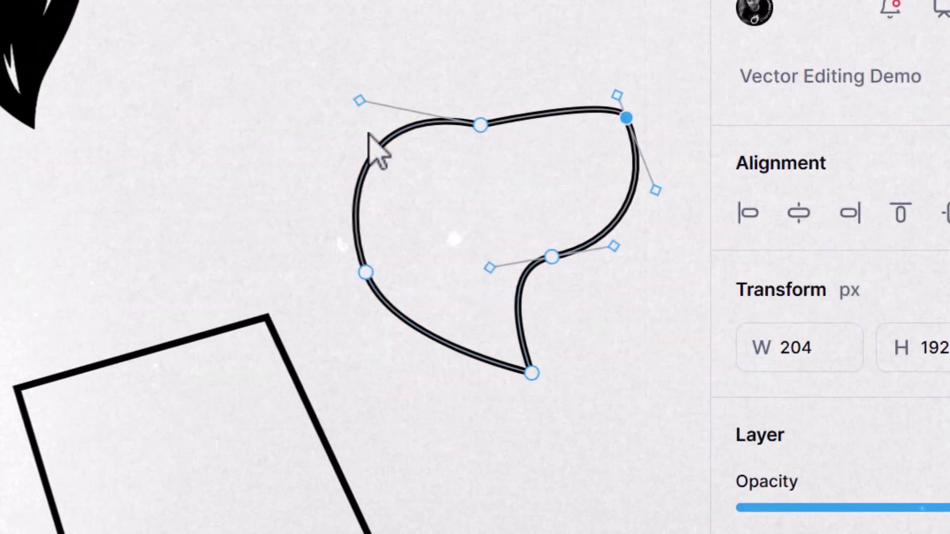
pyautogui.moveTo(368, 132); pyautogui.dragTo(456, 70)
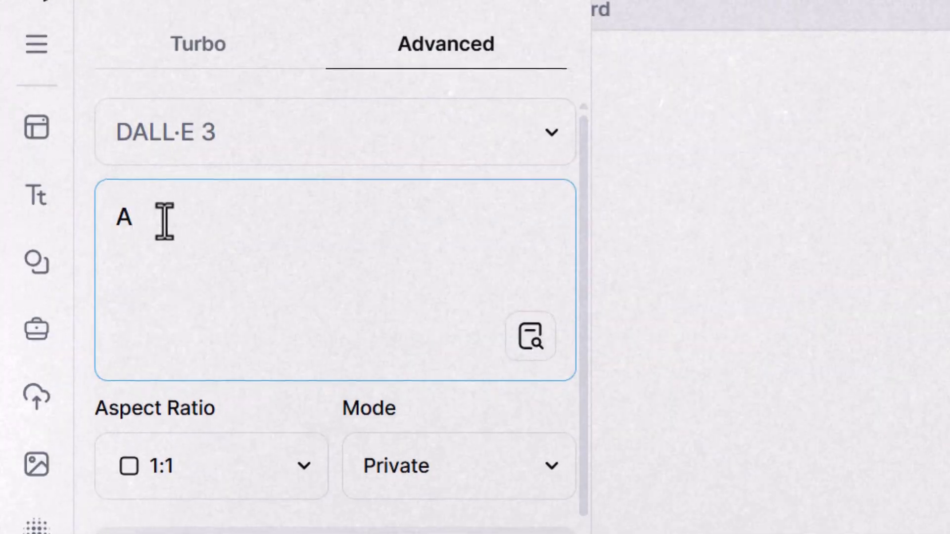
pyautogui.write('cartoon dog face wearing sunglasses')
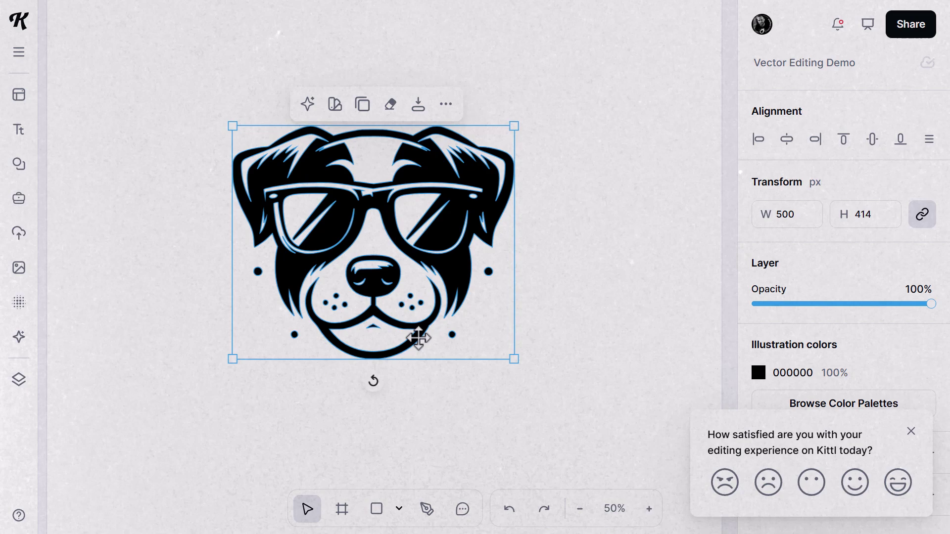
pyautogui.scroll(5, 418, 339)
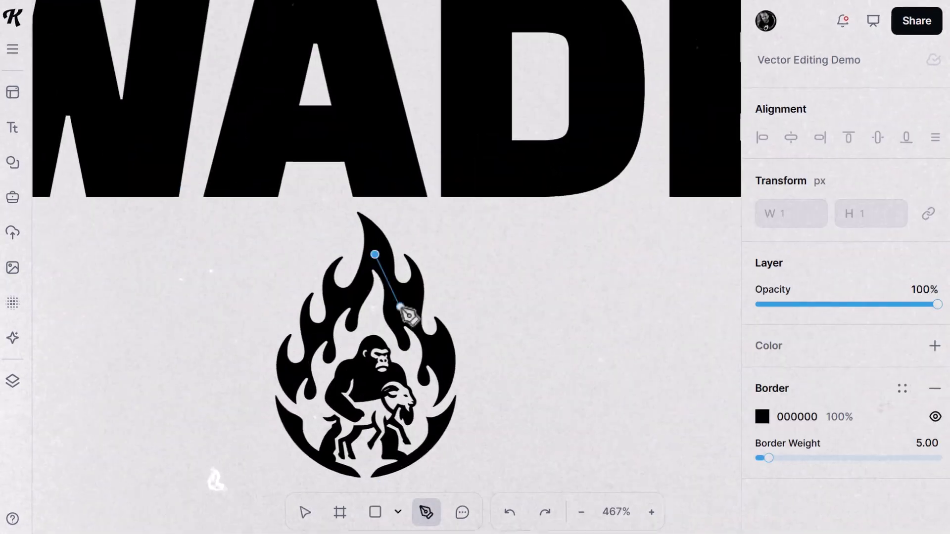
pyautogui.press('Escape')
pyautogui.scroll(4, 336, 189)
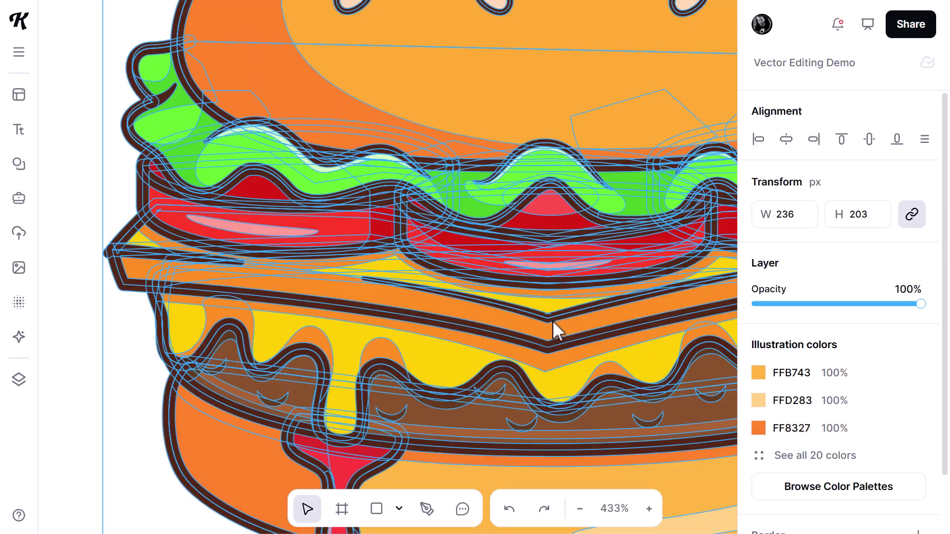
pyautogui.click(552, 320)
pyautogui.moveTo(367, 278); pyautogui.dragTo(295, 271)
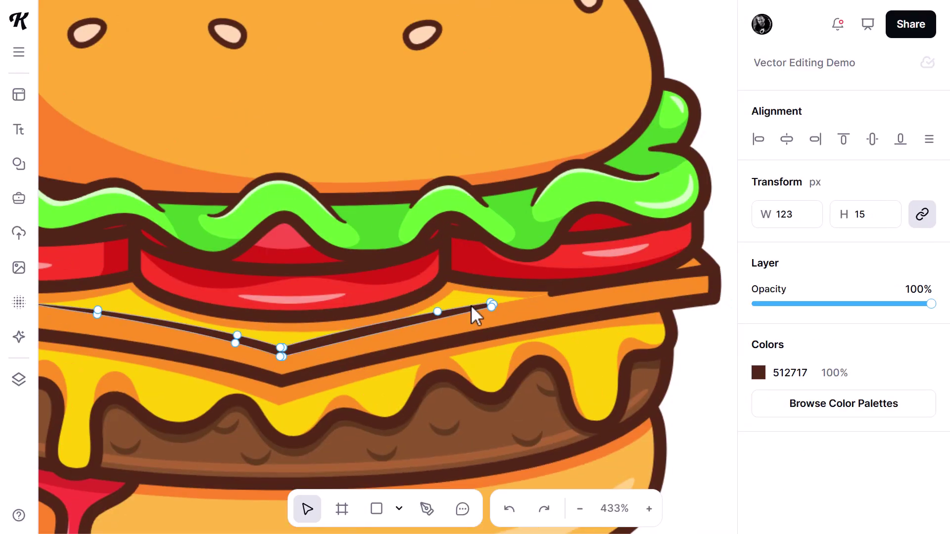
pyautogui.moveTo(472, 305); pyautogui.dragTo(577, 280)
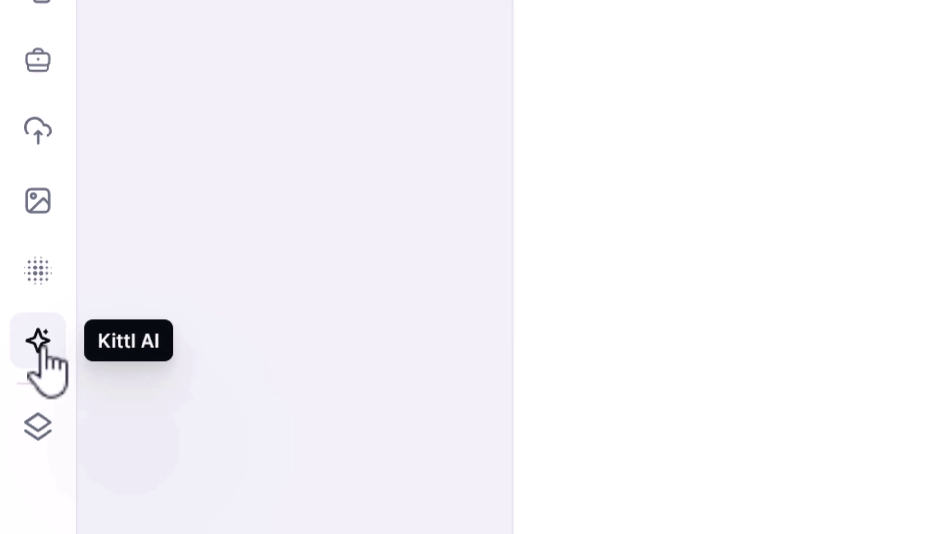
# - Open the Kittl AI Image Generator and choose DALL·E 3 as the generation model
pyautogui.click(39, 342)
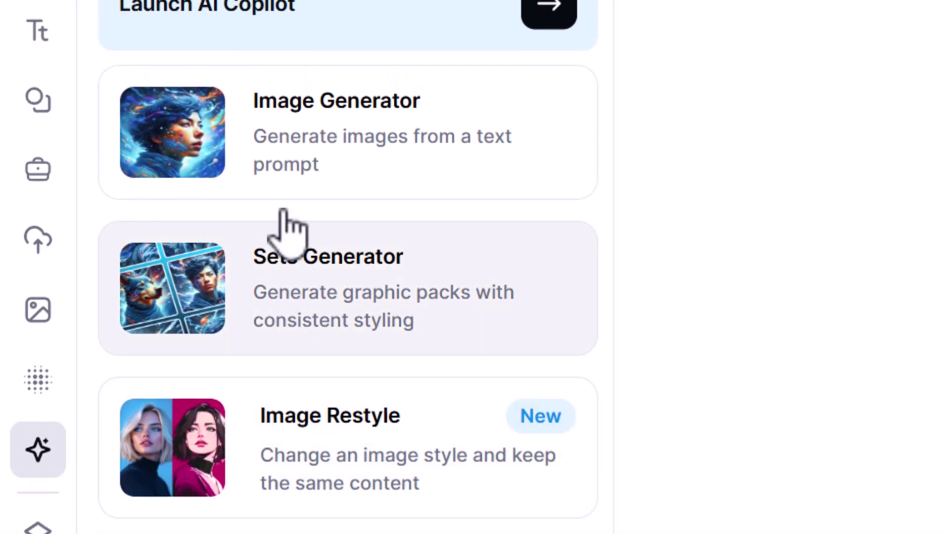
pyautogui.click(308, 130)
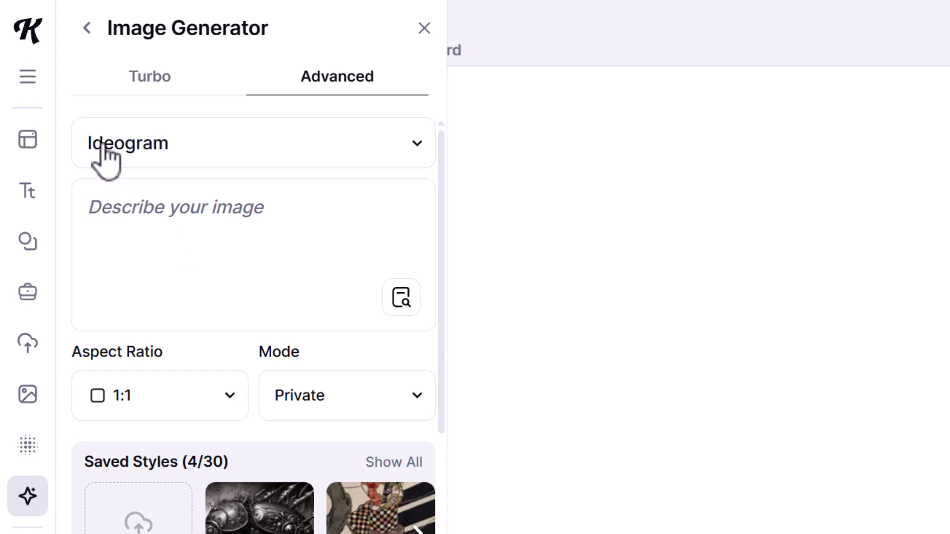
pyautogui.scroll(-10, 218, 393)
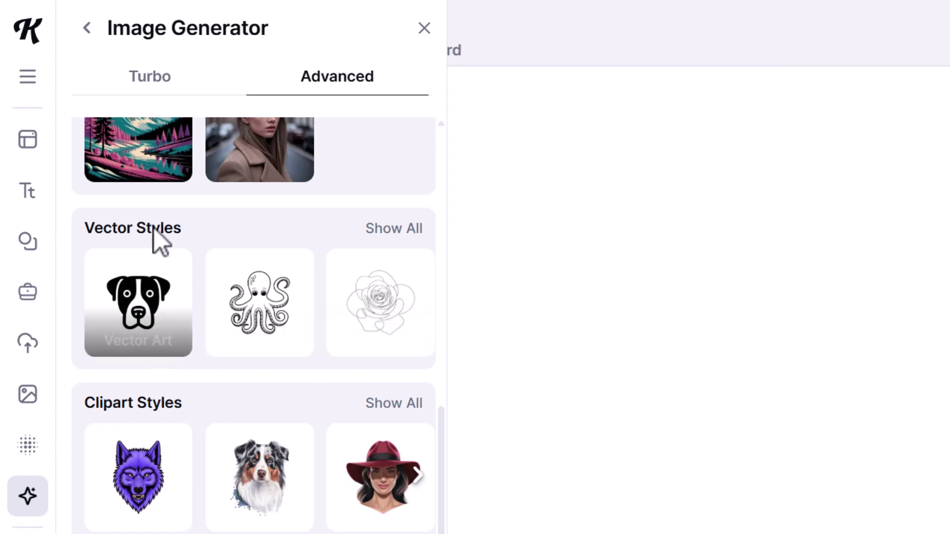
pyautogui.scroll(10, 255, 318)
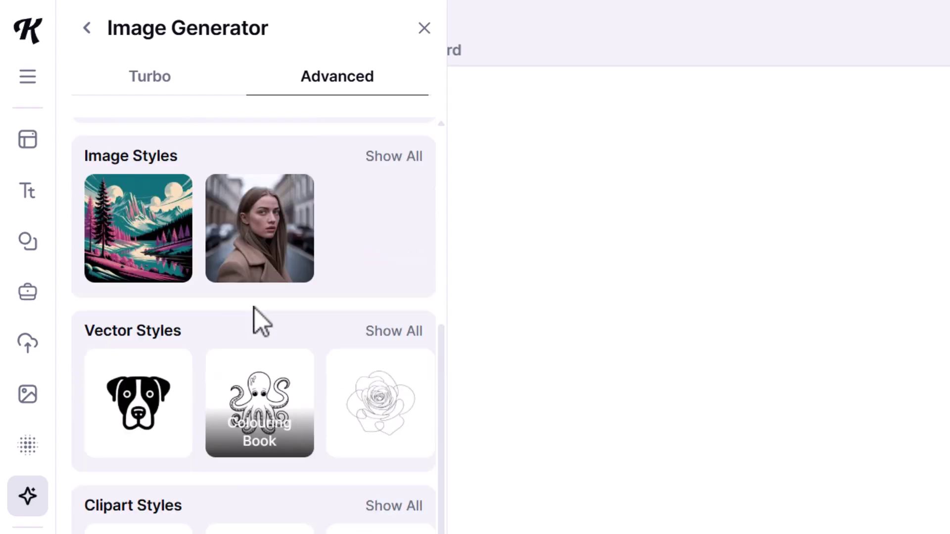
pyautogui.click(249, 165)
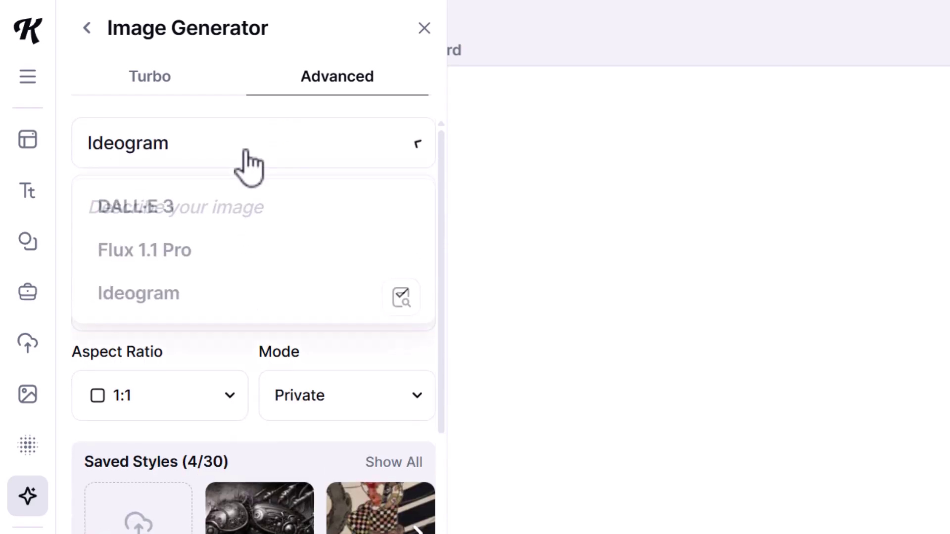
pyautogui.click(177, 221)
# - Generate an image in the Vector Art style from the prompt "A cartoon dog face wearing sunglasses"
pyautogui.scroll(-10, 227, 303)
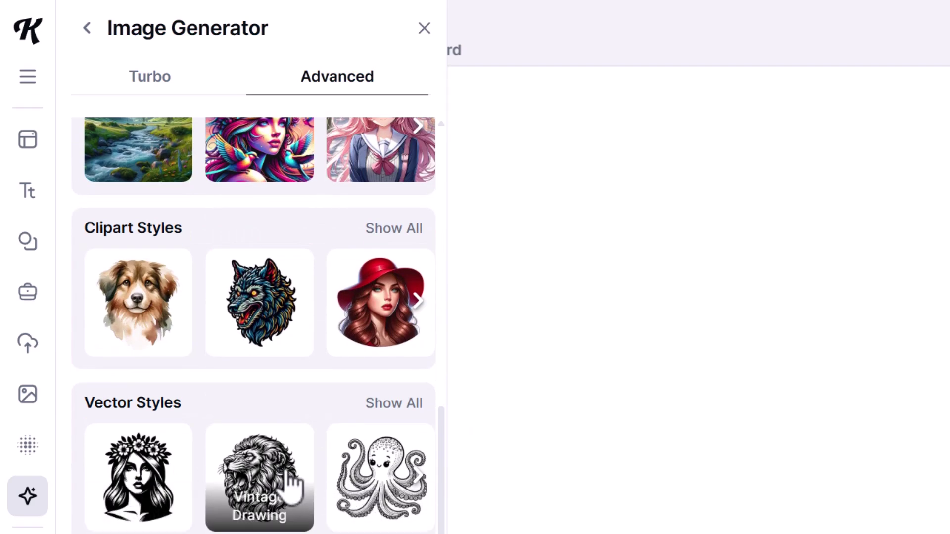
pyautogui.click(140, 461)
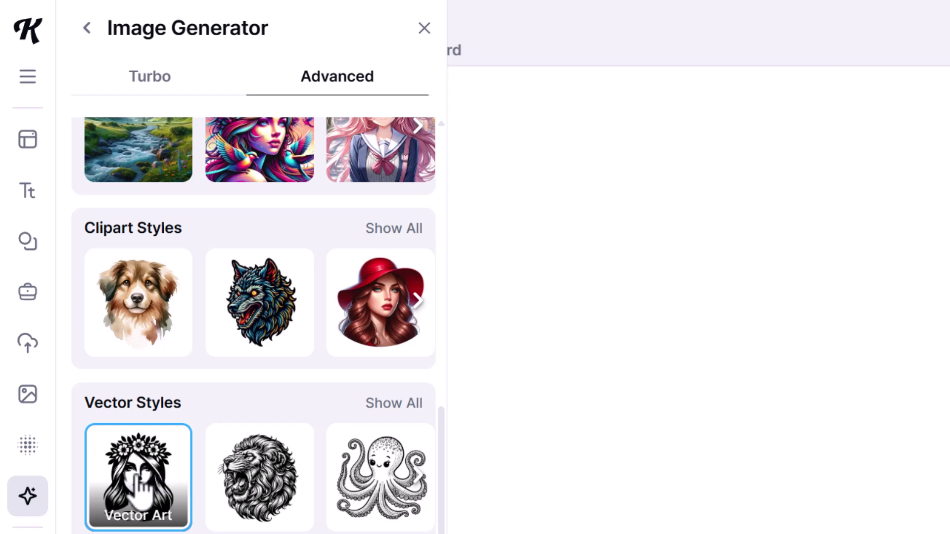
pyautogui.scroll(10, 170, 467)
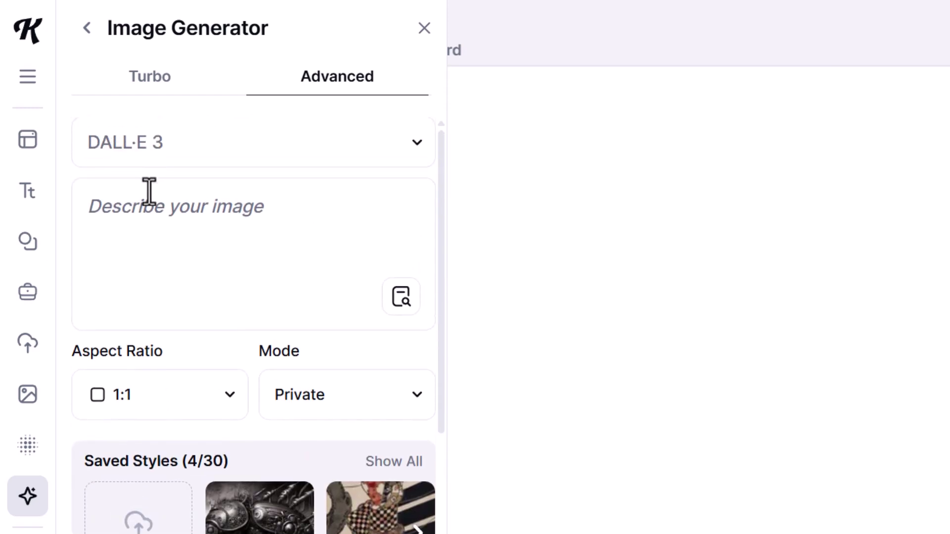
pyautogui.click(129, 208)
pyautogui.write('A cartoon dog face wearing sunglasses')
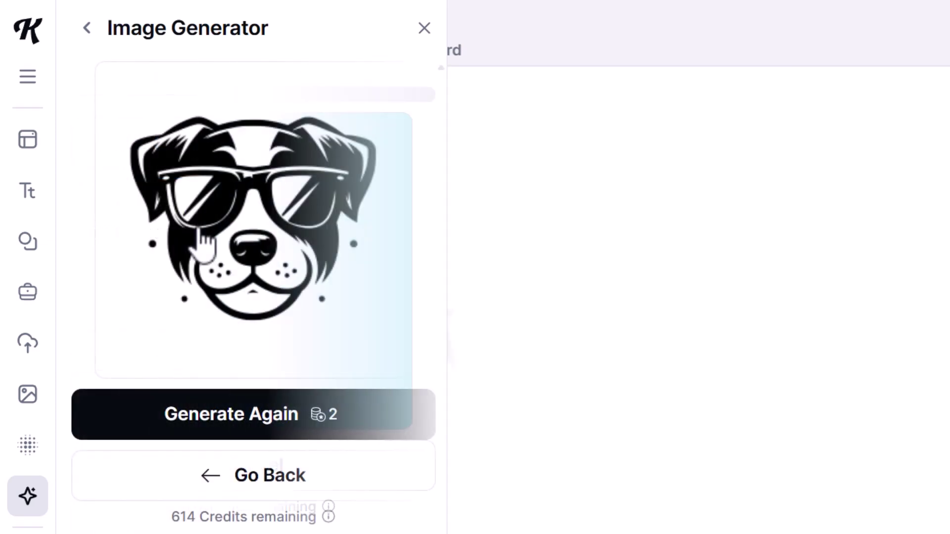
pyautogui.click(203, 242)
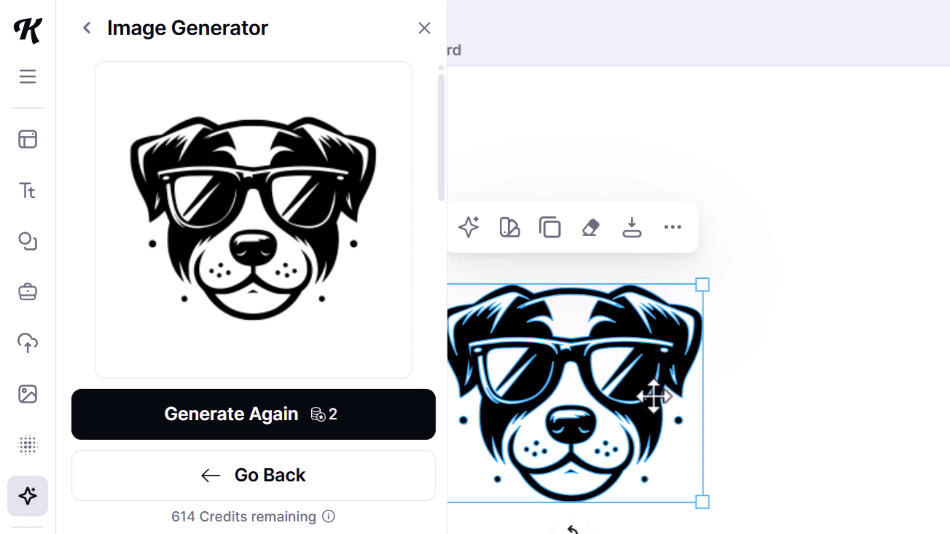
# - Close the image generator and move the dog illustration up toward the horizontal centre of the artboard
pyautogui.click(735, 384)
pyautogui.click(425, 27)
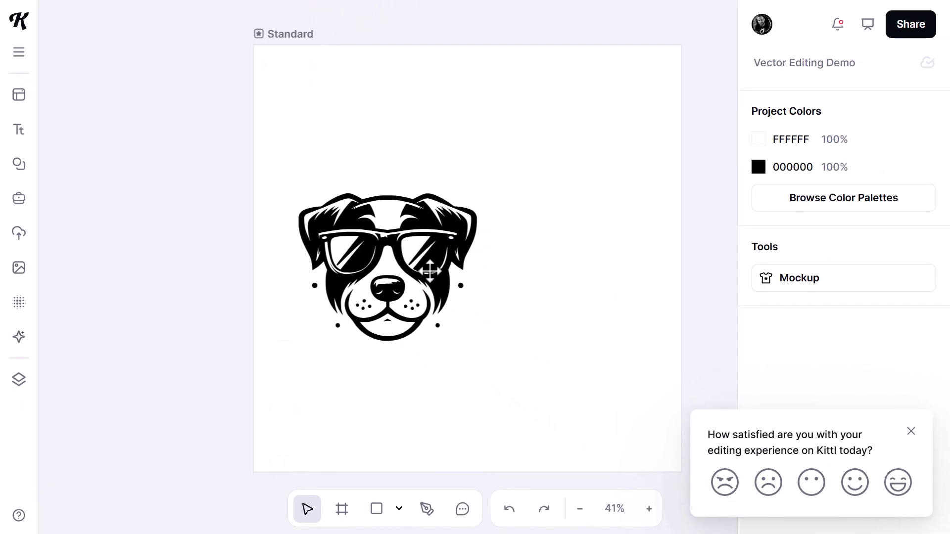
pyautogui.moveTo(640, 397); pyautogui.dragTo(692, 374)
pyautogui.moveTo(469, 253); pyautogui.dragTo(511, 240)
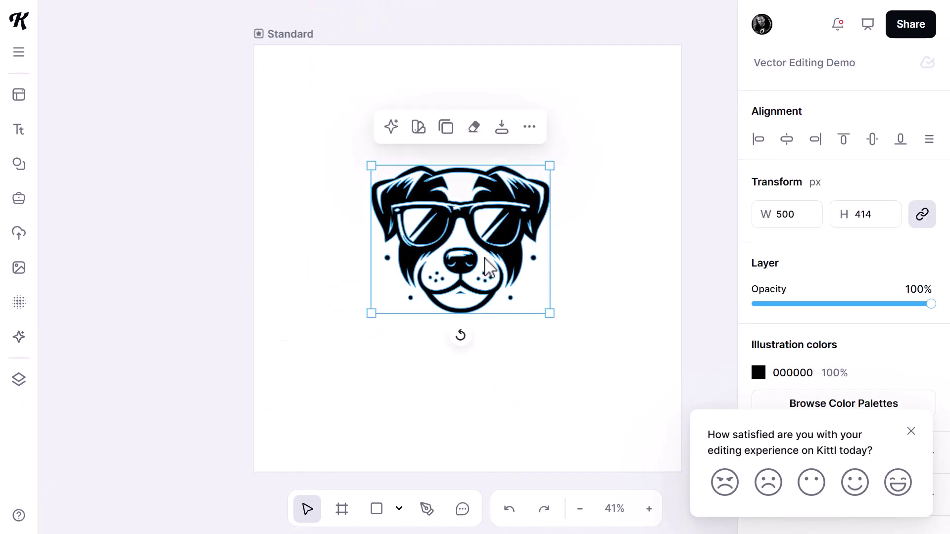
# - Examine the dog illustration's anchor points in vector editing mode, and leave the mode
pyautogui.scroll(5, 487, 275)
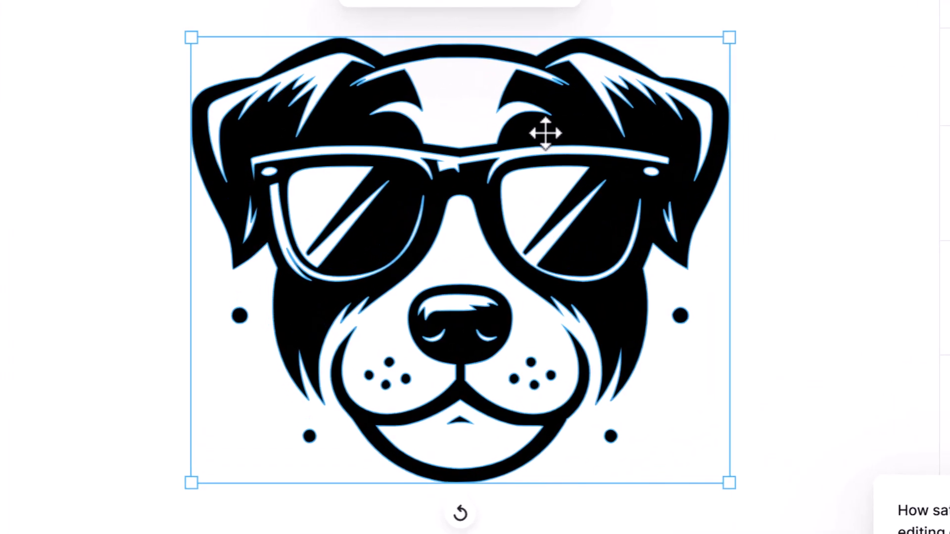
pyautogui.doubleClick(546, 133)
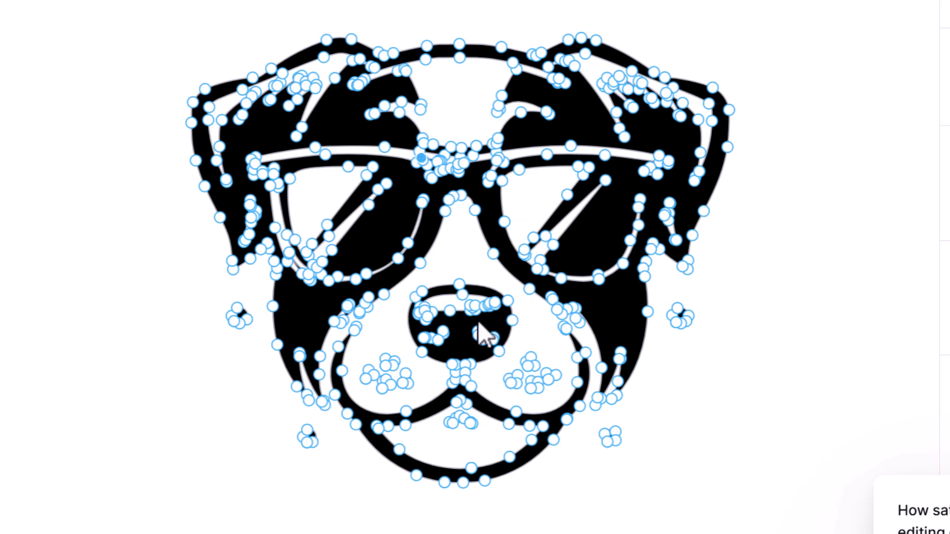
pyautogui.press('Escape')
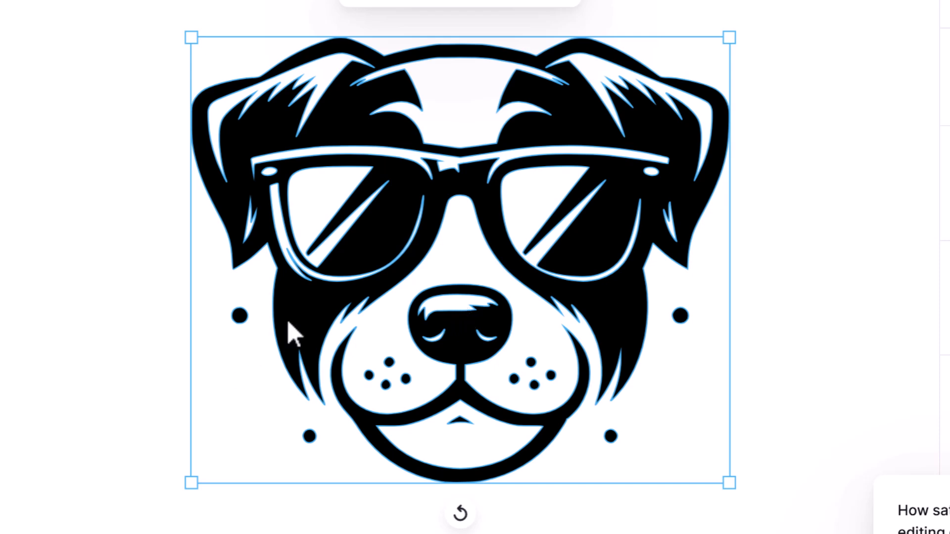
# - Enter vector editing on the dog illustration and delete the upper stray dot beside the left cheek
pyautogui.doubleClick(295, 334)
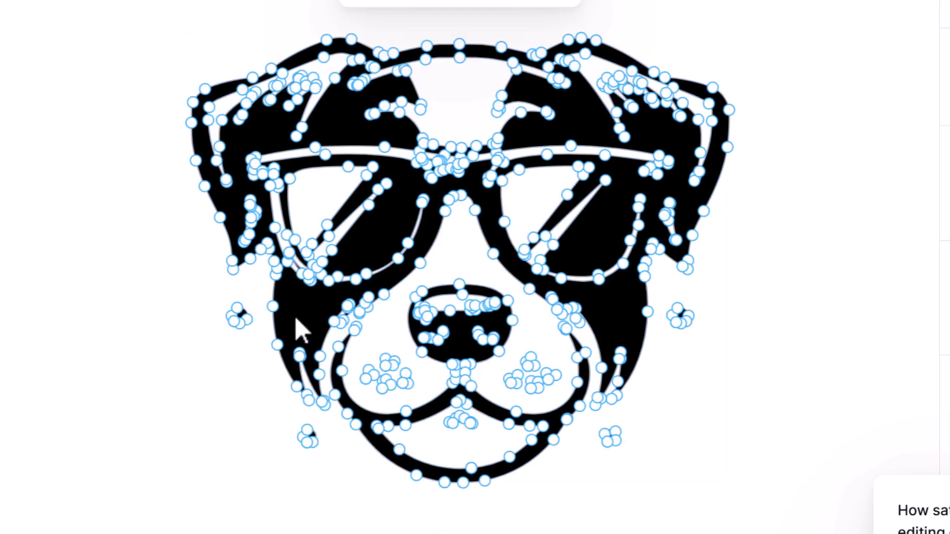
pyautogui.click(235, 323)
pyautogui.scroll(3, 237, 331)
pyautogui.scroll(5, 237, 326)
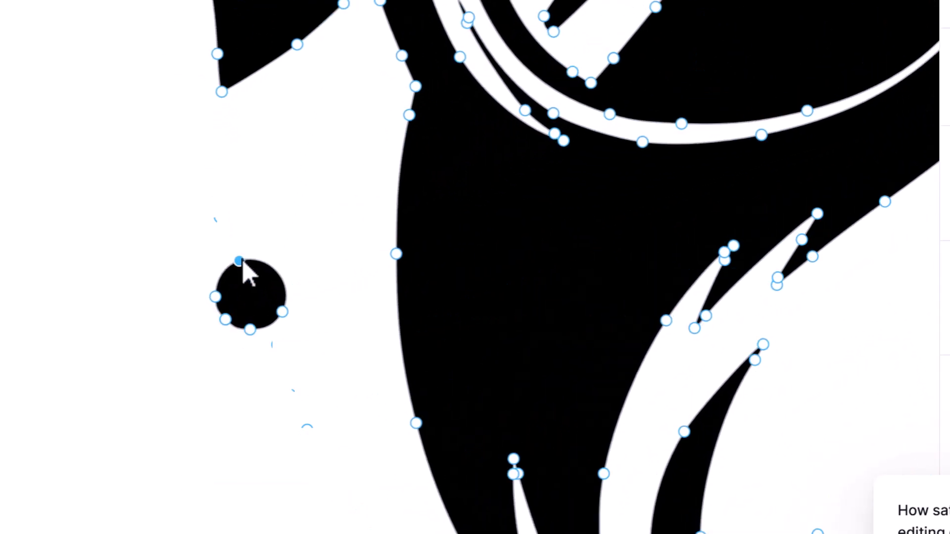
pyautogui.moveTo(239, 261); pyautogui.dragTo(216, 298)
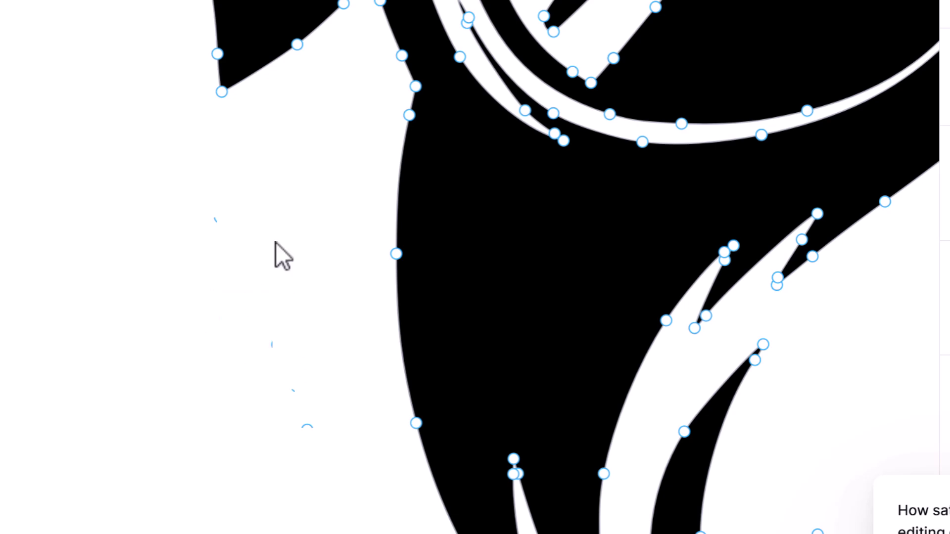
# - Delete the lower stray dot outside the left side of the dog's jaw by removing its anchor points
pyautogui.scroll(-10, 233, 331)
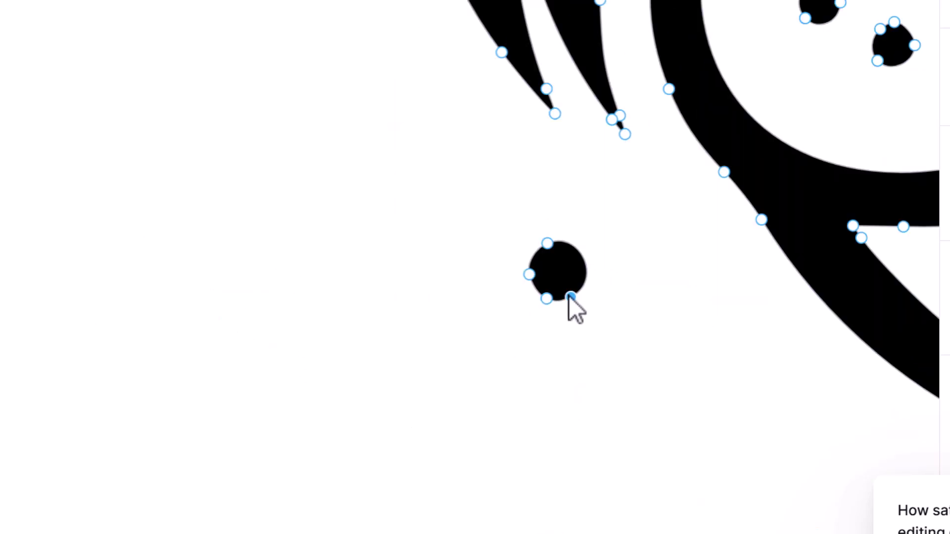
pyautogui.click(547, 299)
pyautogui.press('Delete')
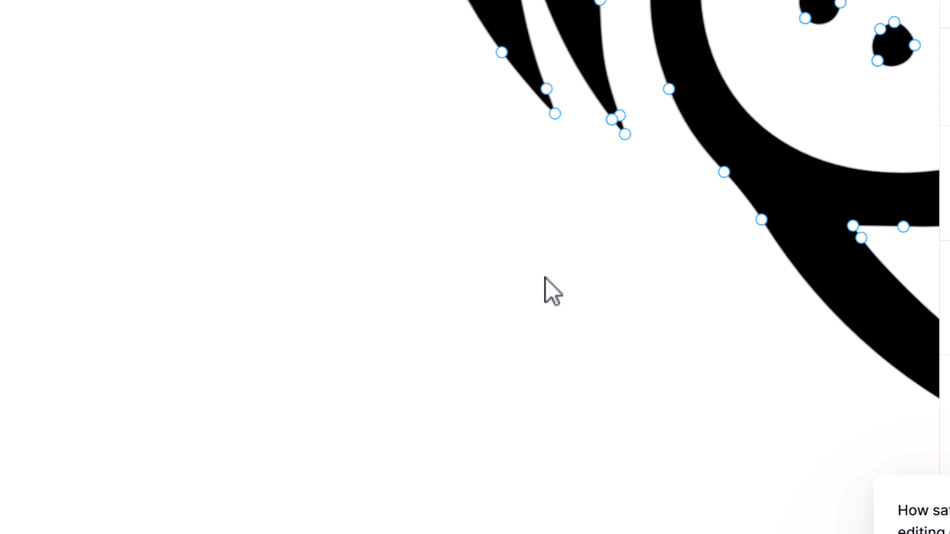
# - Delete the lower stray dot outside the right side of the dog's jaw by removing all its anchor points
pyautogui.press('space')
pyautogui.moveTo(655, 335); pyautogui.dragTo(513, 199)
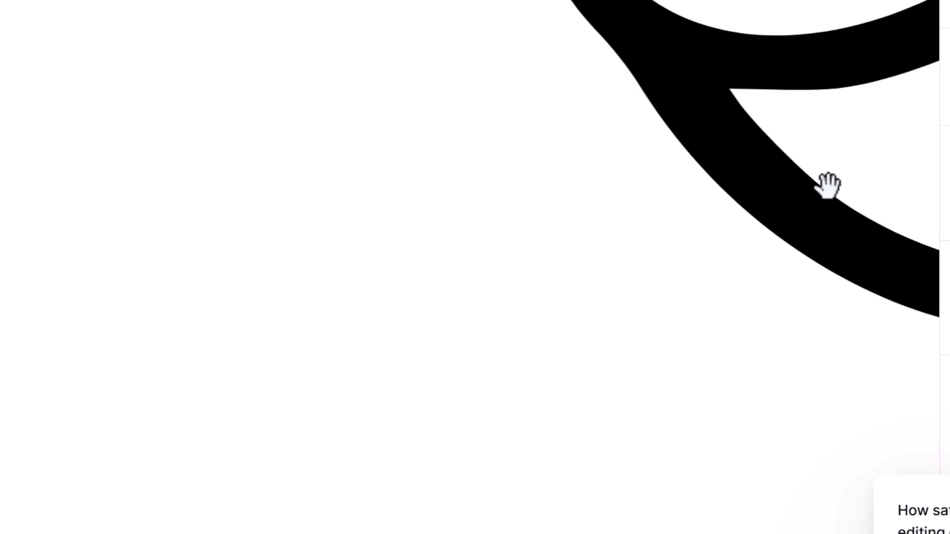
pyautogui.moveTo(827, 185)
pyautogui.mouseDown()
pyautogui.moveTo(147, 207)
pyautogui.moveTo(87, 219)
pyautogui.mouseUp()
pyautogui.moveTo(876, 212); pyautogui.dragTo(410, 254)
pyautogui.press('Delete')
pyautogui.click(608, 218)
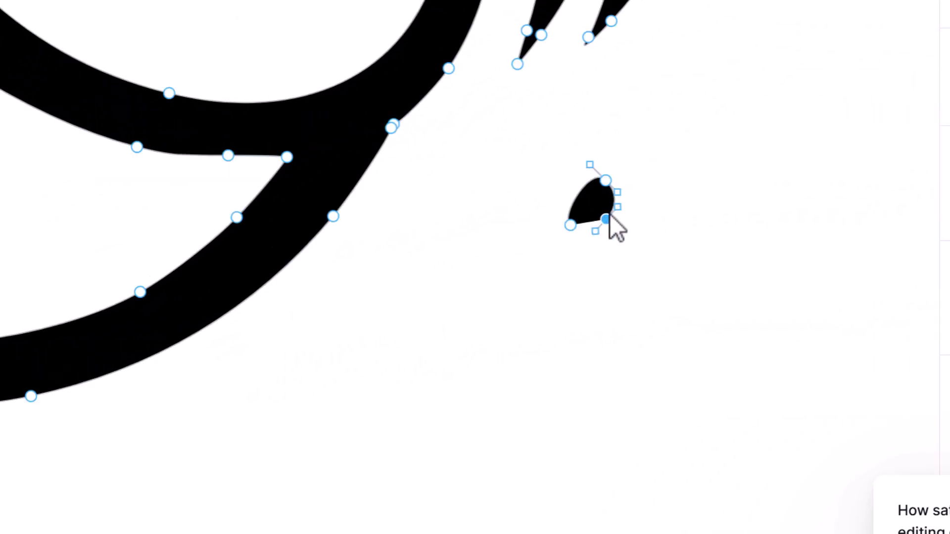
pyautogui.press('Delete')
# - Delete the upper stray dot beside the dog's right cheek and exit vector editing
pyautogui.scroll(8, 628, 284)
pyautogui.hscroll(5, 614, 281)
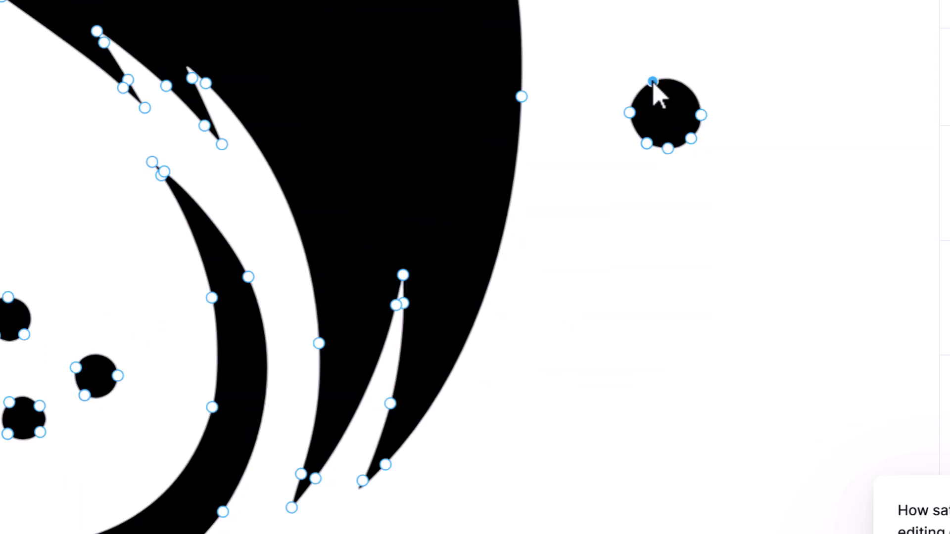
pyautogui.moveTo(653, 82); pyautogui.dragTo(630, 114)
pyautogui.press('Delete')
pyautogui.press('Escape')
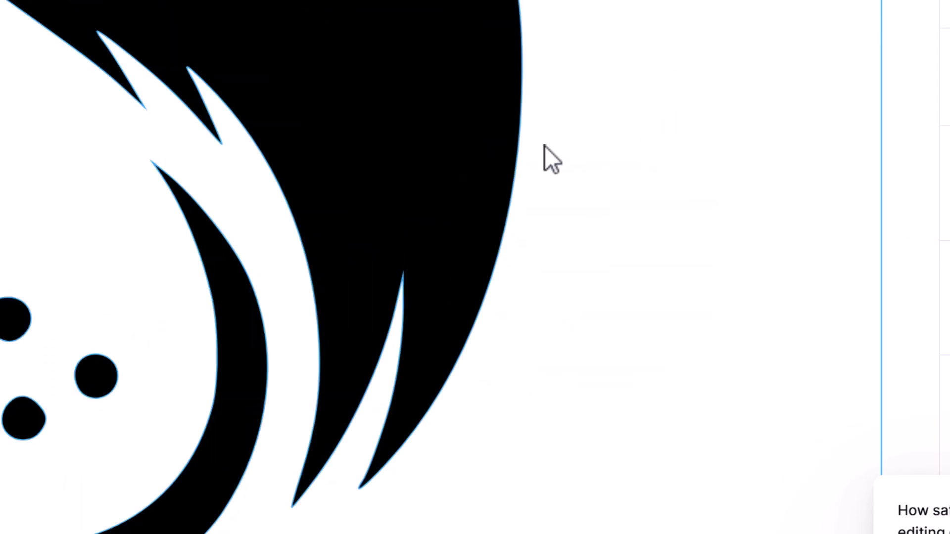
# - Re-enter vector editing on the dog illustration and move the middle anchor point on the nose highlight's lower edge upward
pyautogui.moveTo(466, 138); pyautogui.dragTo(773, 157)
pyautogui.scroll(-2, 650, 208)
pyautogui.scroll(-5, 656, 220)
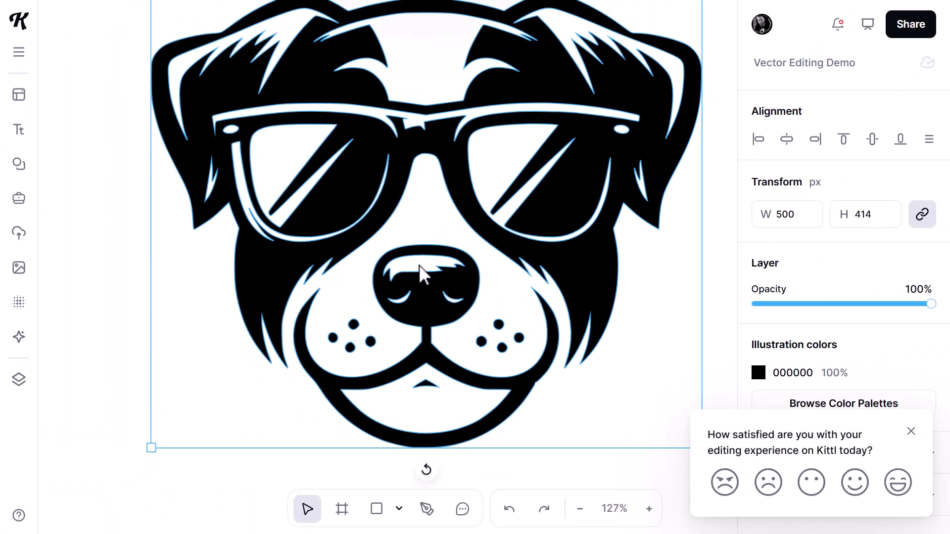
pyautogui.doubleClick(427, 287)
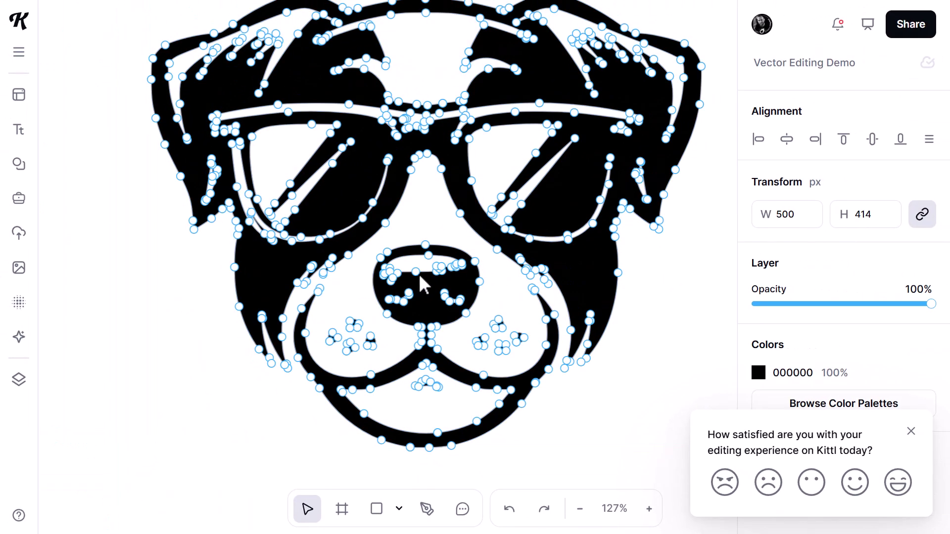
pyautogui.moveTo(418, 274); pyautogui.dragTo(414, 262)
# - Reposition the anchor points on the right part of the nose highlight's lower edge into a jagged outline and exit vector editing
pyautogui.scroll(5, 441, 267)
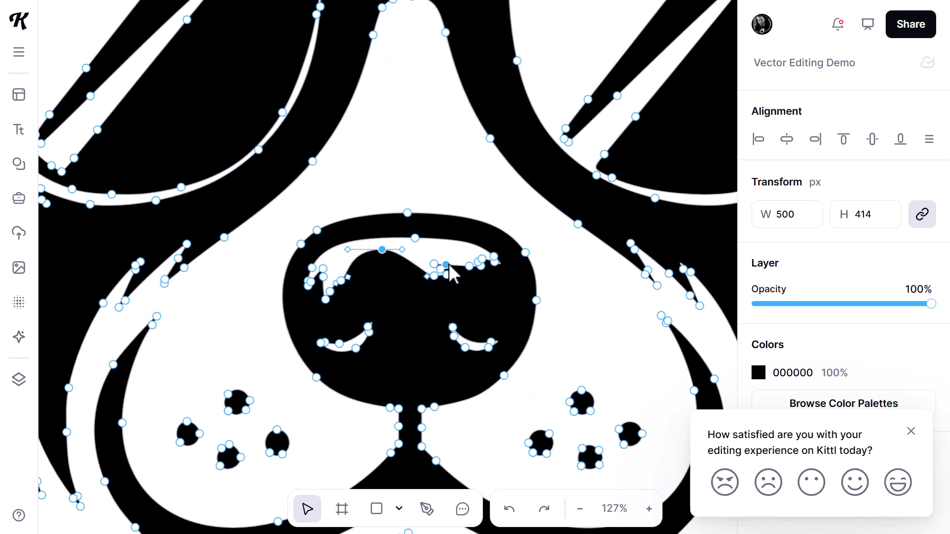
pyautogui.scroll(5, 448, 267)
pyautogui.click(420, 263)
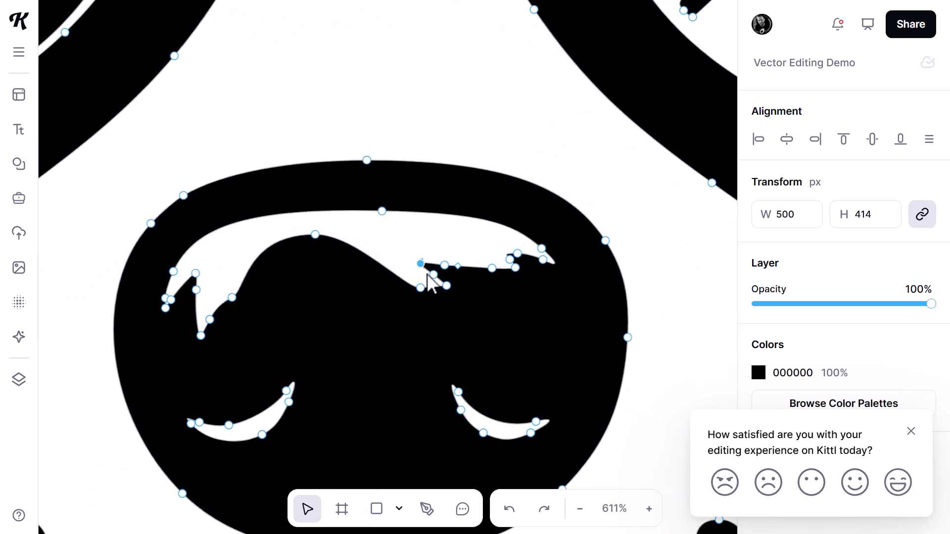
pyautogui.moveTo(419, 246)
pyautogui.mouseDown()
pyautogui.moveTo(449, 274)
pyautogui.moveTo(432, 245)
pyautogui.moveTo(404, 255)
pyautogui.mouseUp()
pyautogui.scroll(-4, 399, 277)
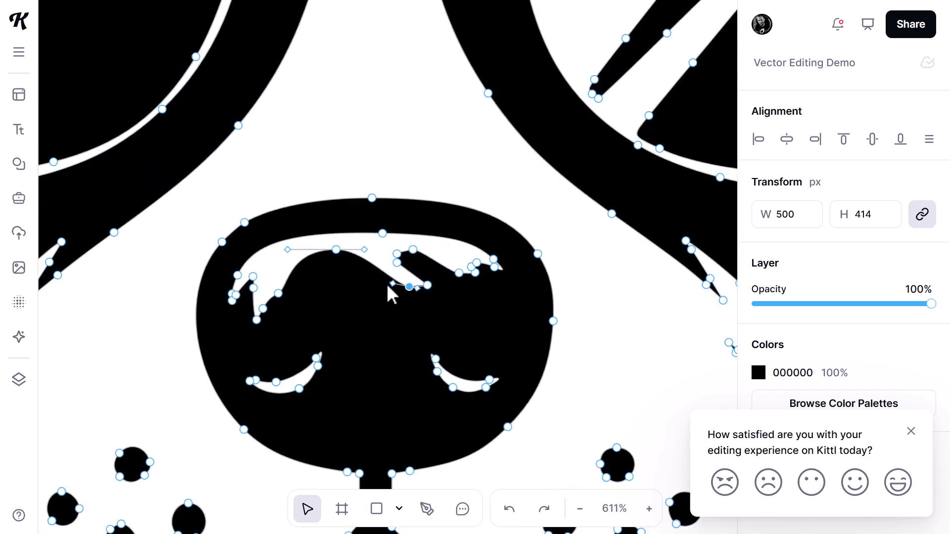
pyautogui.press('Escape')
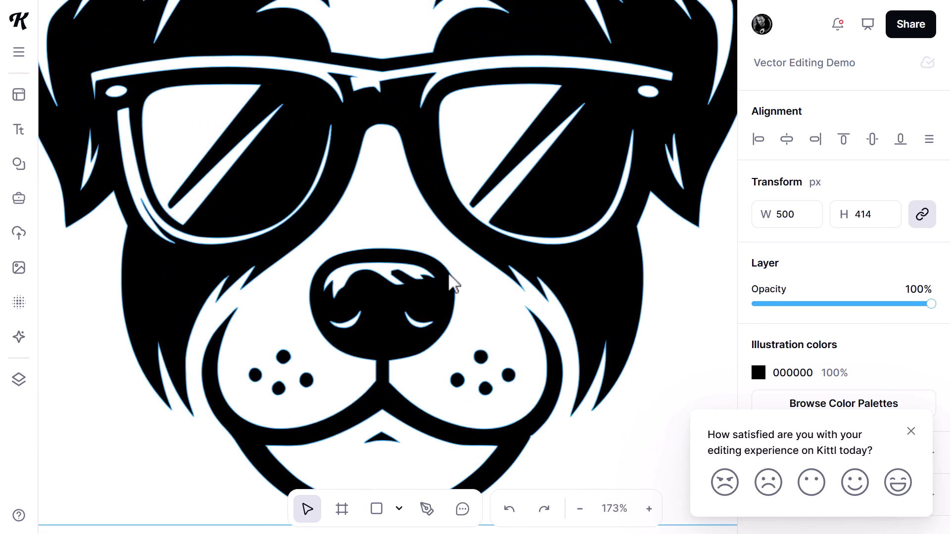
pyautogui.scroll(-5, 347, 293)
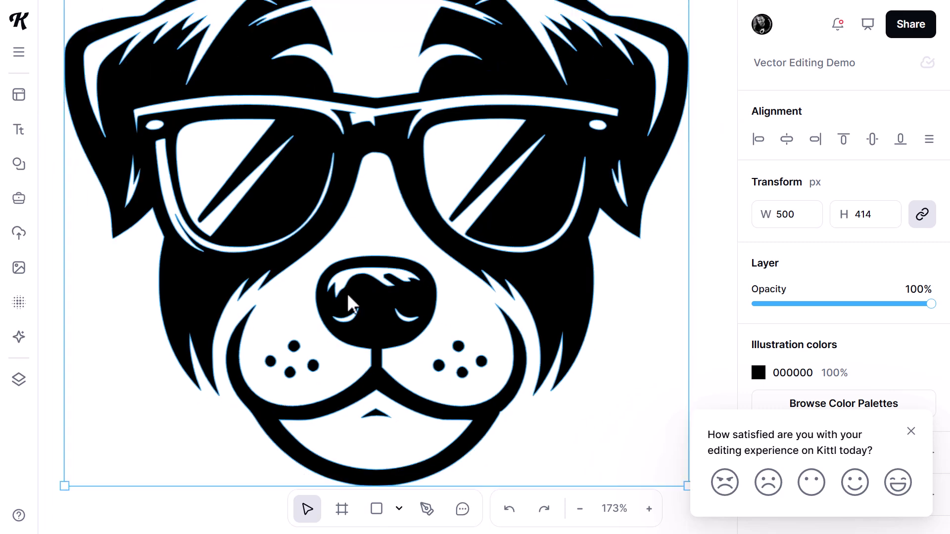
# - Arrange the edited dog and the copy with the original nose highlight side by side for comparison
pyautogui.moveTo(351, 293); pyautogui.dragTo(149, 295)
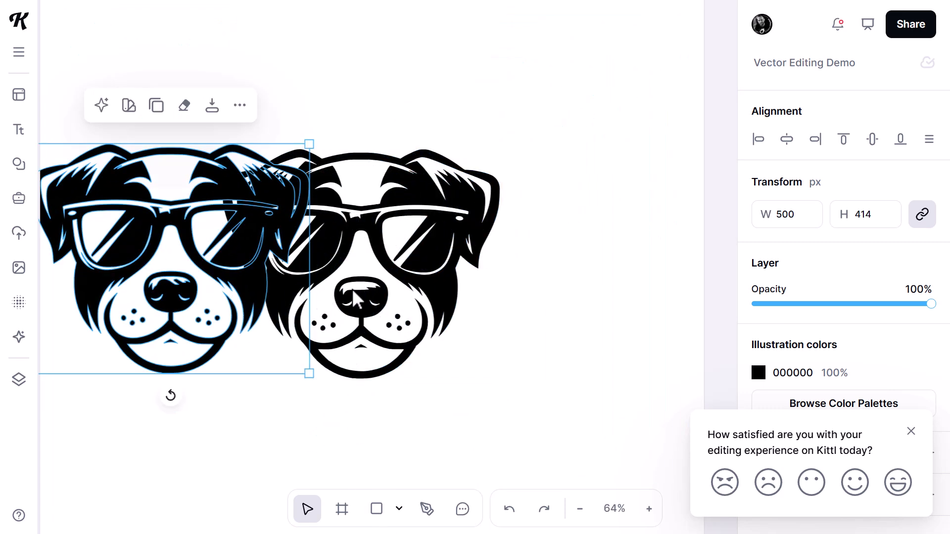
pyautogui.moveTo(439, 280); pyautogui.dragTo(544, 285)
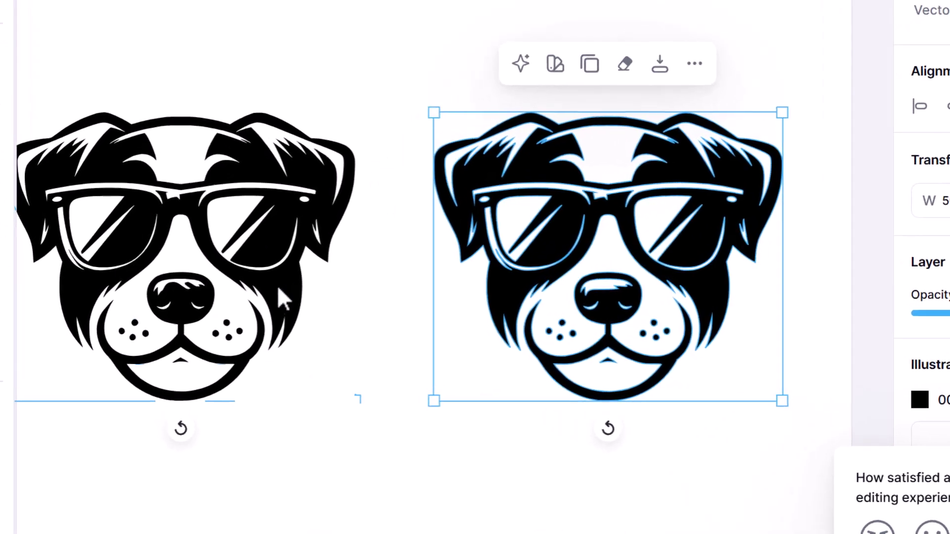
pyautogui.moveTo(183, 297); pyautogui.dragTo(241, 296)
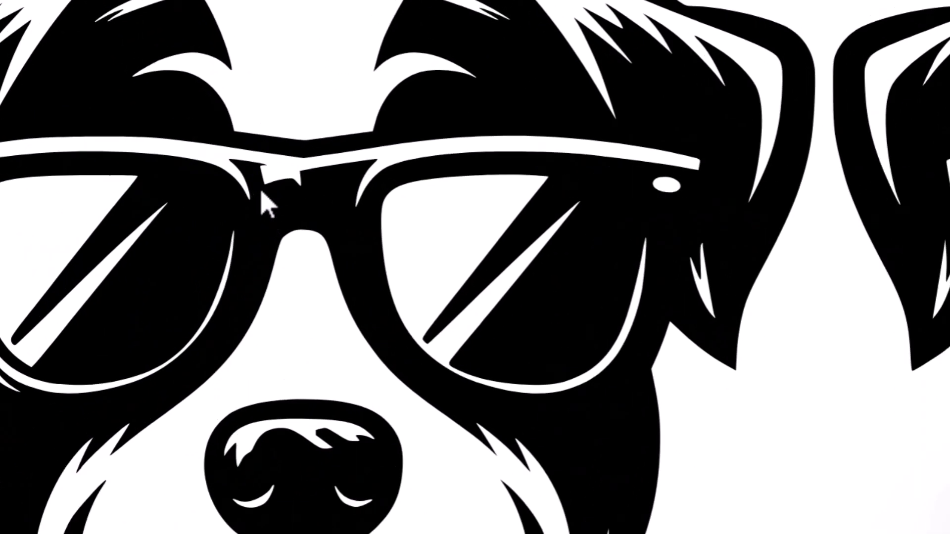
# - In vector editing on the edited dog, move the left lens reflection's tip anchor to the lens's upper-left corner and straighten its upper edge
pyautogui.click(262, 193)
pyautogui.moveTo(205, 229); pyautogui.dragTo(523, 219)
pyautogui.press('a')
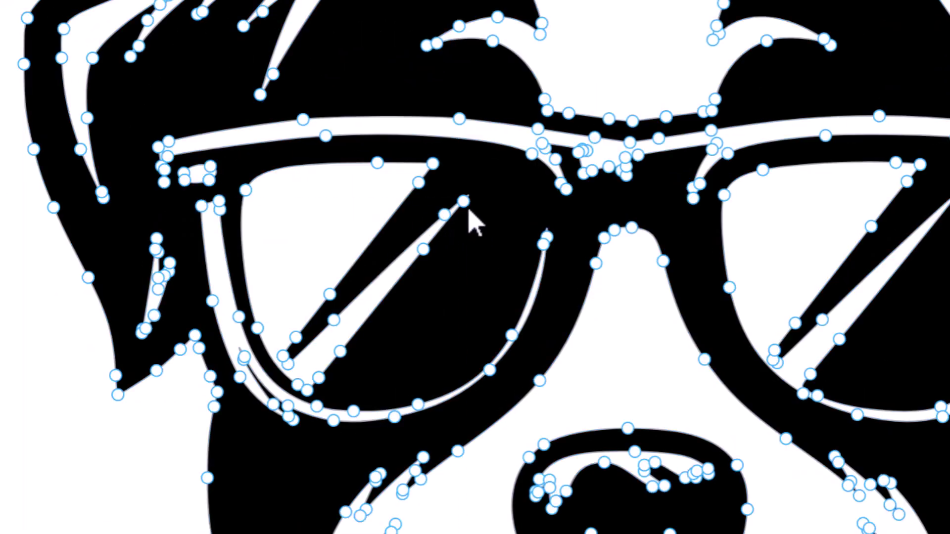
pyautogui.moveTo(465, 201); pyautogui.dragTo(225, 296)
pyautogui.scroll(3, 266, 240)
pyautogui.moveTo(266, 180); pyautogui.dragTo(275, 150)
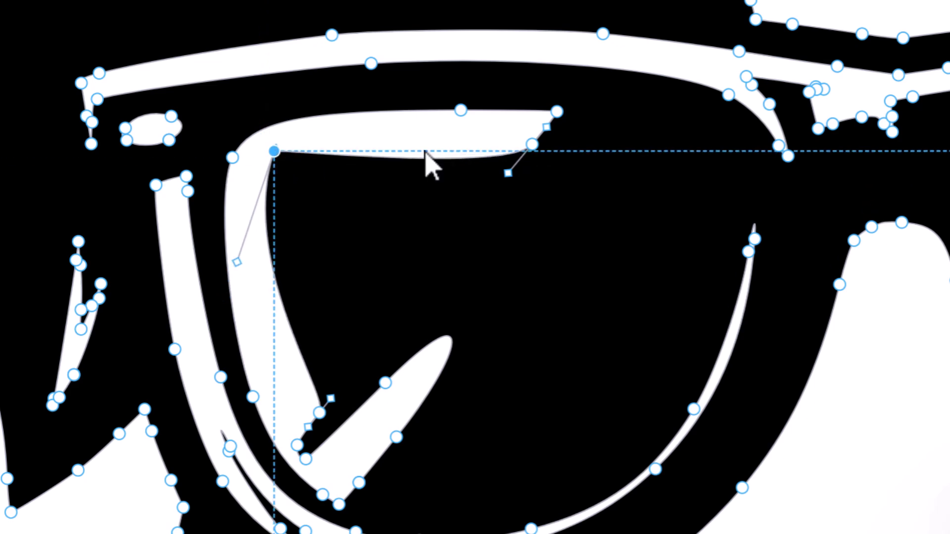
pyautogui.moveTo(510, 175); pyautogui.dragTo(525, 122)
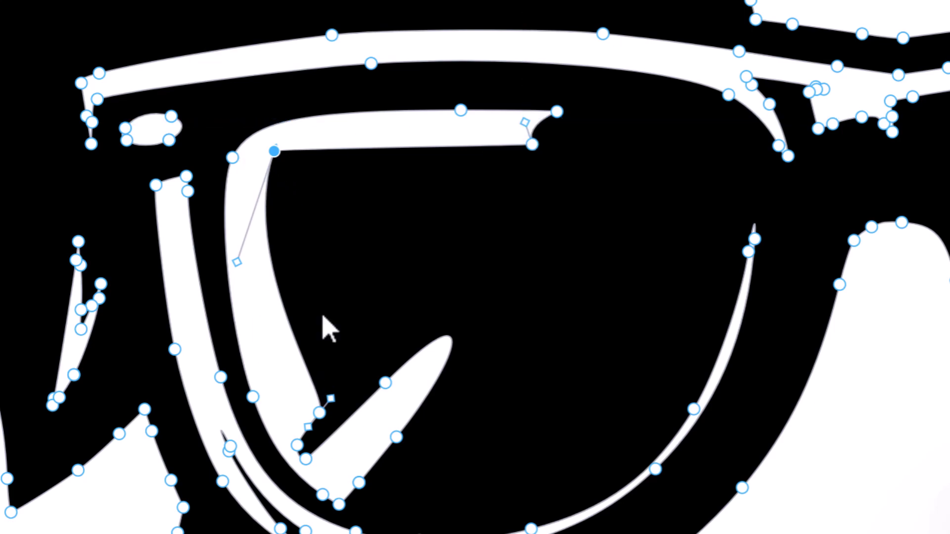
# - Exit vector editing and delete the dog copy that has the original nose highlight
pyautogui.scroll(-8, 322, 316)
pyautogui.scroll(-10, 298, 218)
pyautogui.press('Escape')
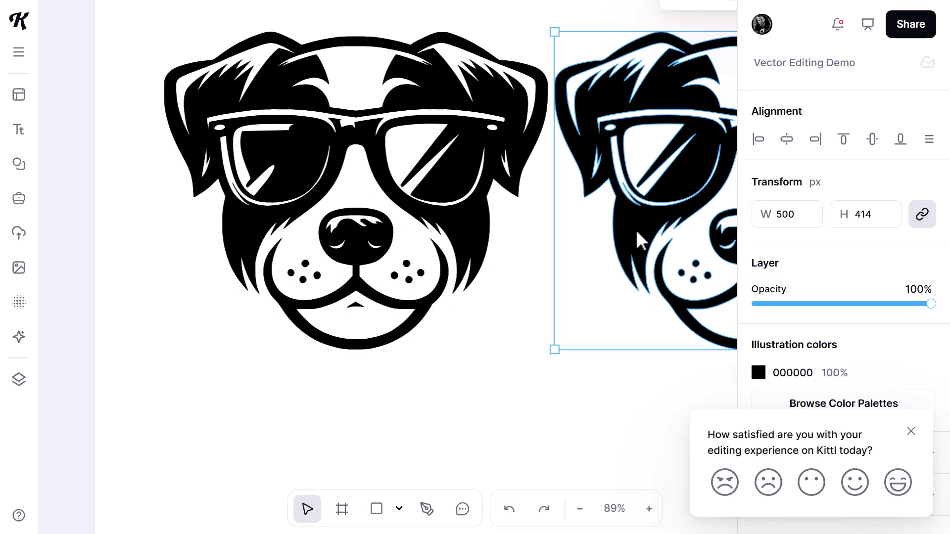
pyautogui.press('Delete')
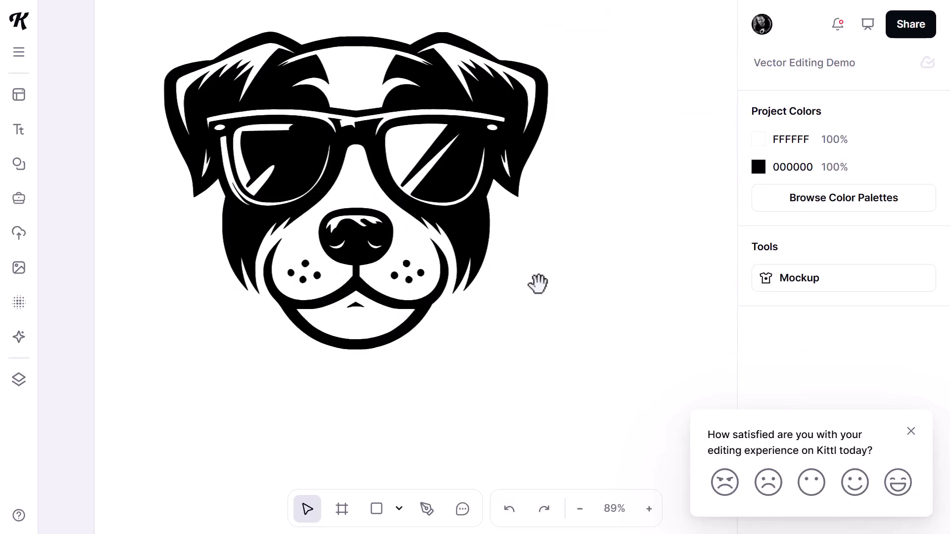
# - Draw a closed, tilted four-sided shape with straight edges using the Pen tool in the empty area beside the dog
pyautogui.moveTo(537, 282); pyautogui.dragTo(388, 187)
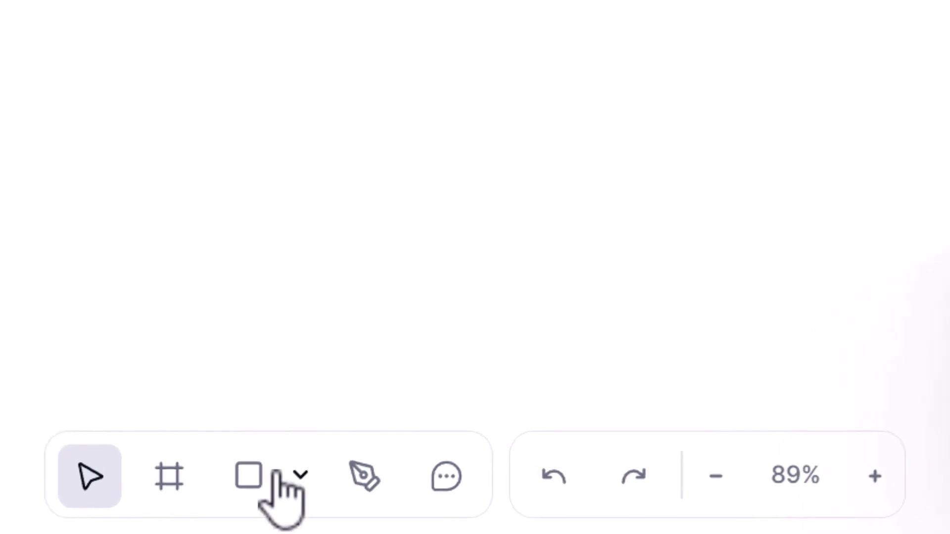
pyautogui.click(363, 476)
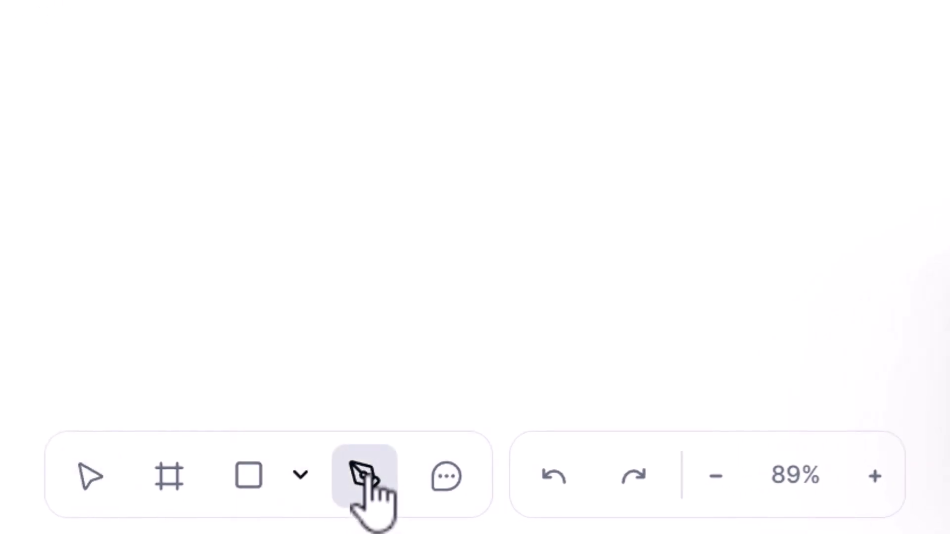
pyautogui.click(399, 150)
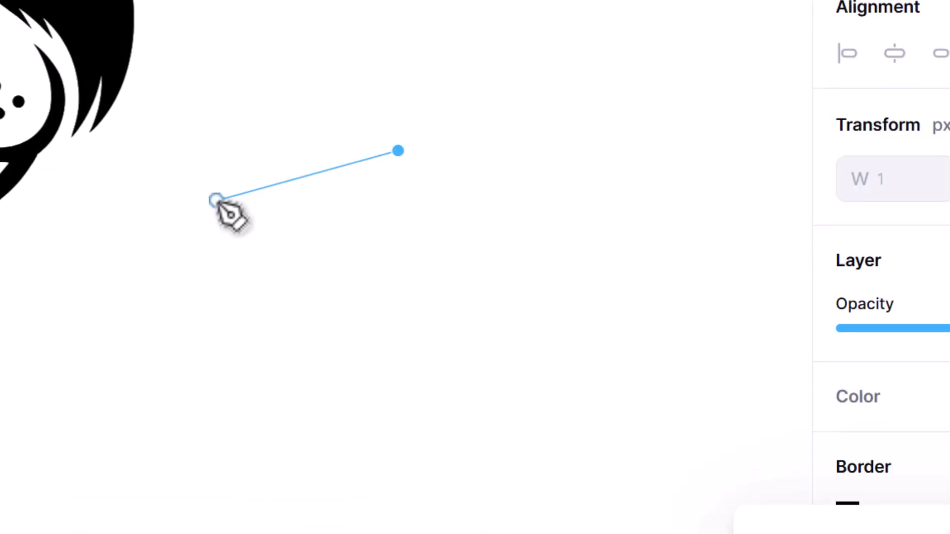
pyautogui.click(165, 217)
pyautogui.click(242, 472)
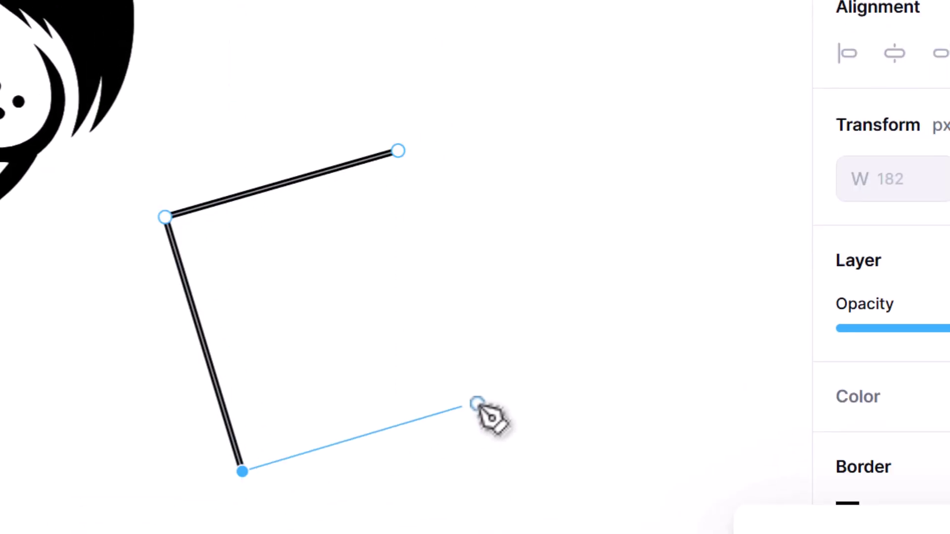
pyautogui.click(509, 390)
pyautogui.click(398, 151)
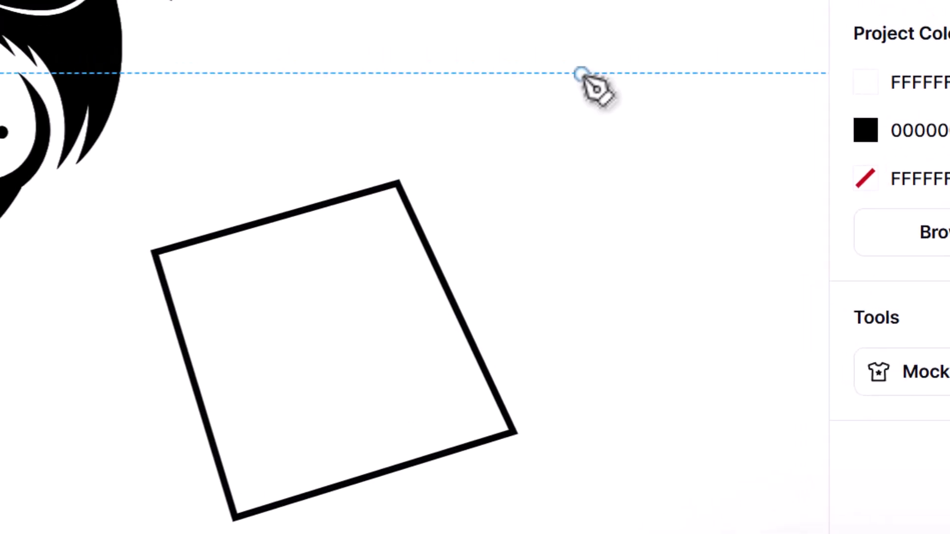
# - Draw a closed curved shape about 194 px wide with the Pen tool, ending in a sharp point at its bottom
pyautogui.click(652, 149)
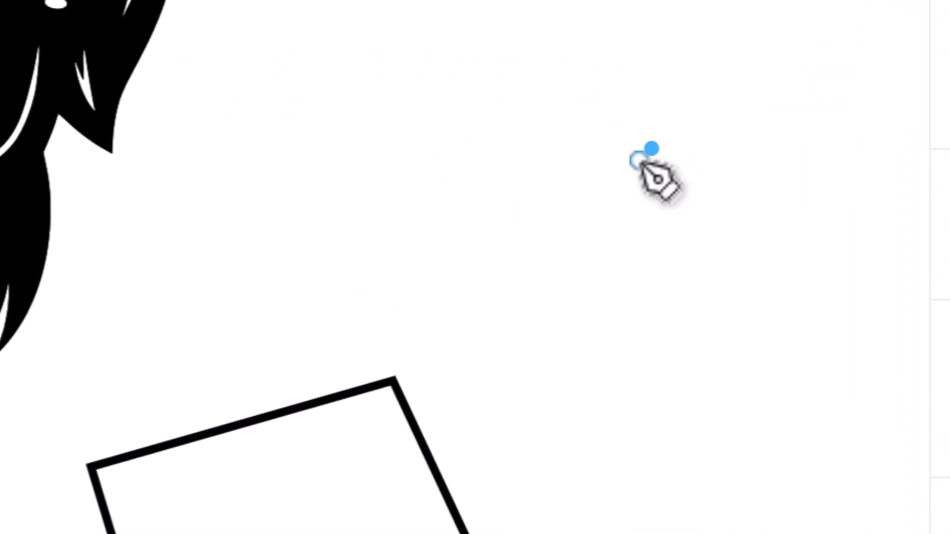
pyautogui.moveTo(475, 101); pyautogui.dragTo(505, 119)
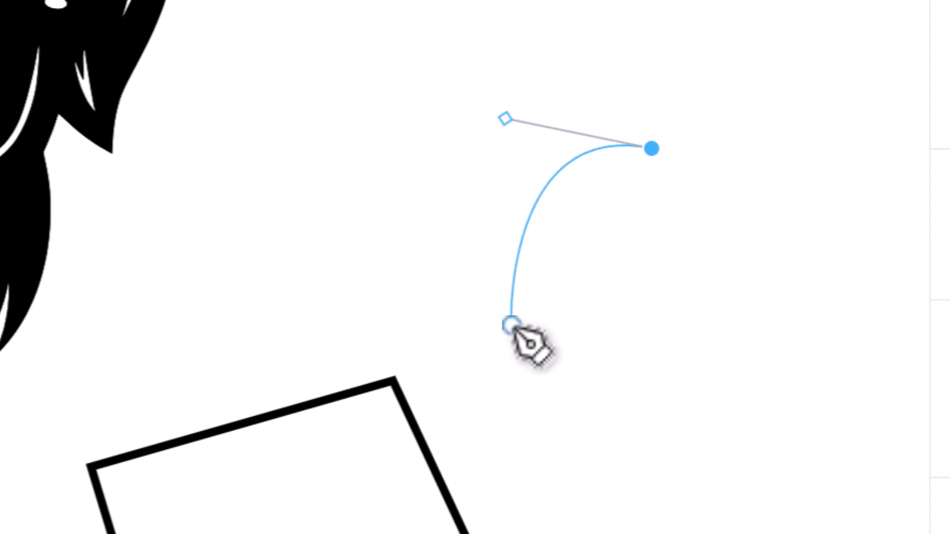
pyautogui.moveTo(512, 325); pyautogui.dragTo(544, 410)
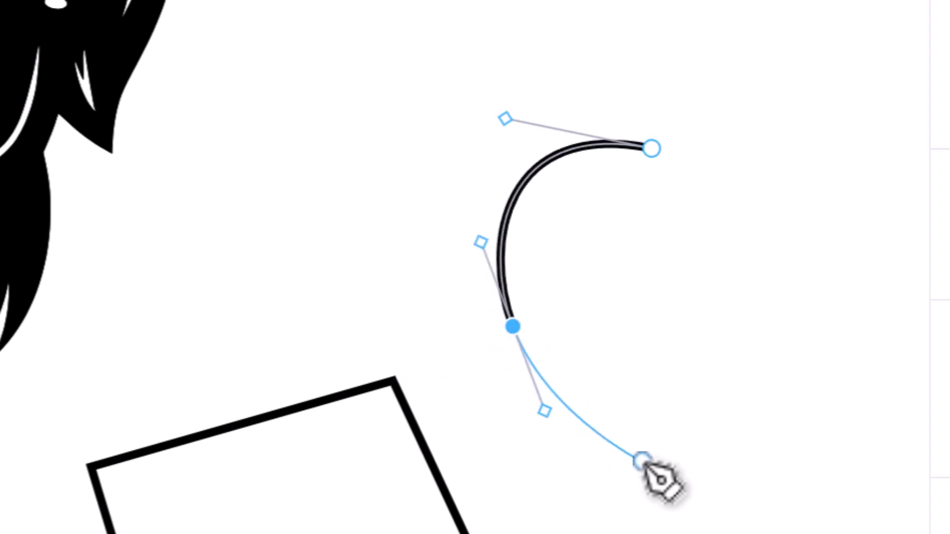
pyautogui.moveTo(712, 448); pyautogui.dragTo(812, 295)
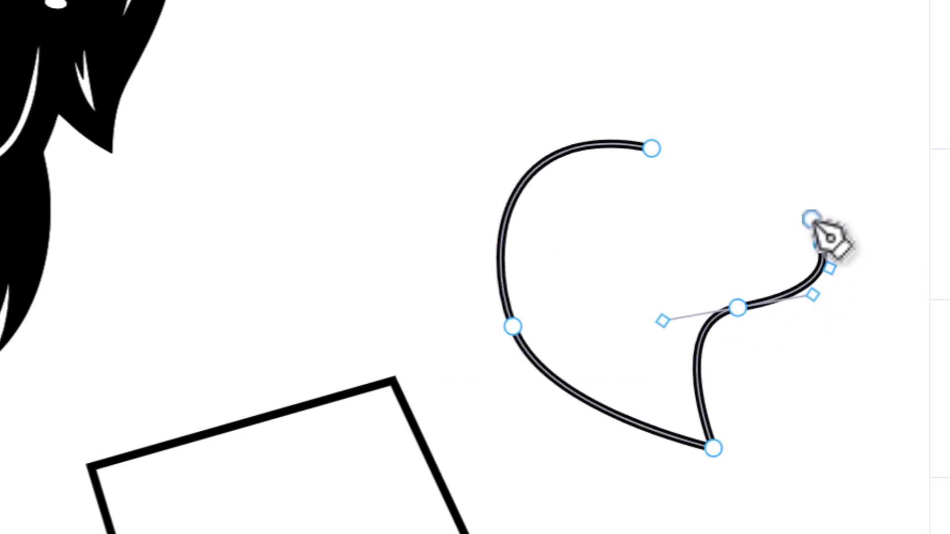
pyautogui.moveTo(812, 219); pyautogui.dragTo(809, 216)
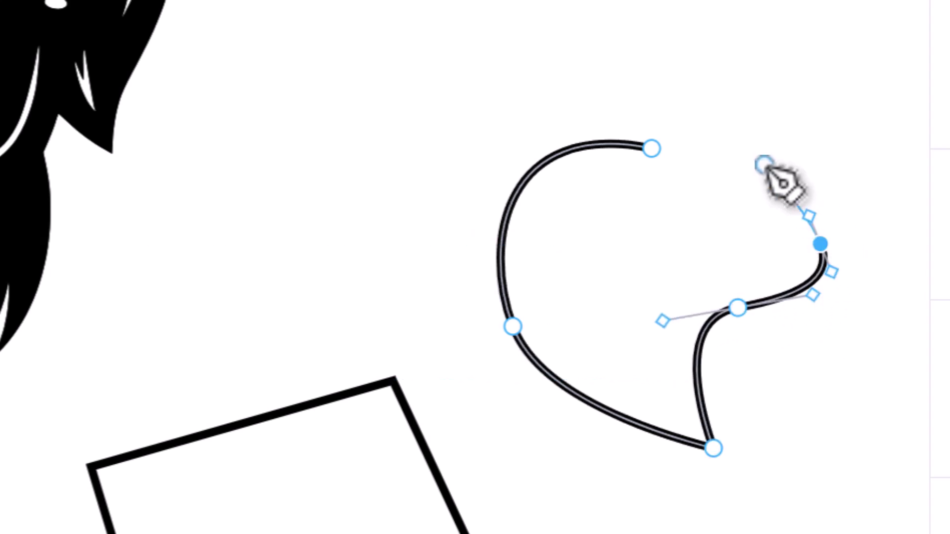
pyautogui.click(651, 148)
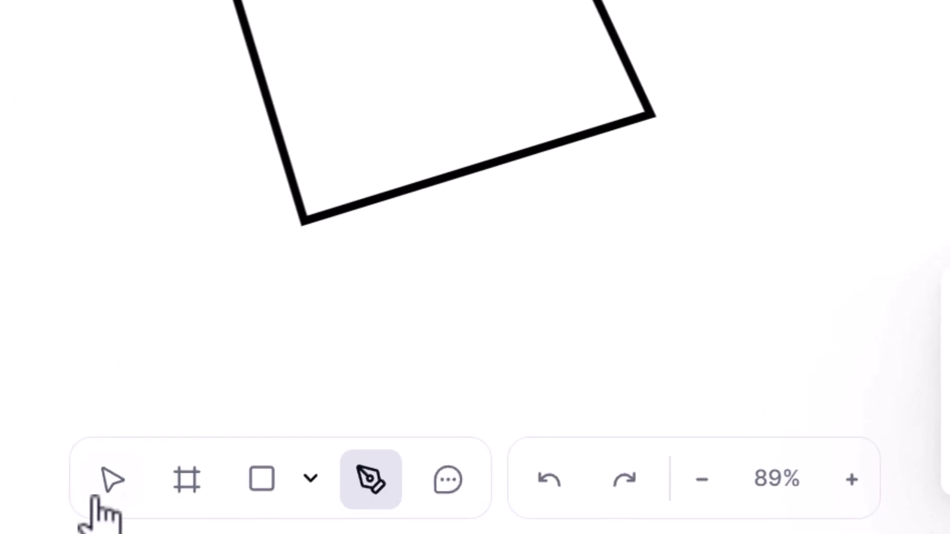
# - Open the curved shape for vector editing and move its rightmost anchor point upward
pyautogui.click(106, 494)
pyautogui.click(571, 395)
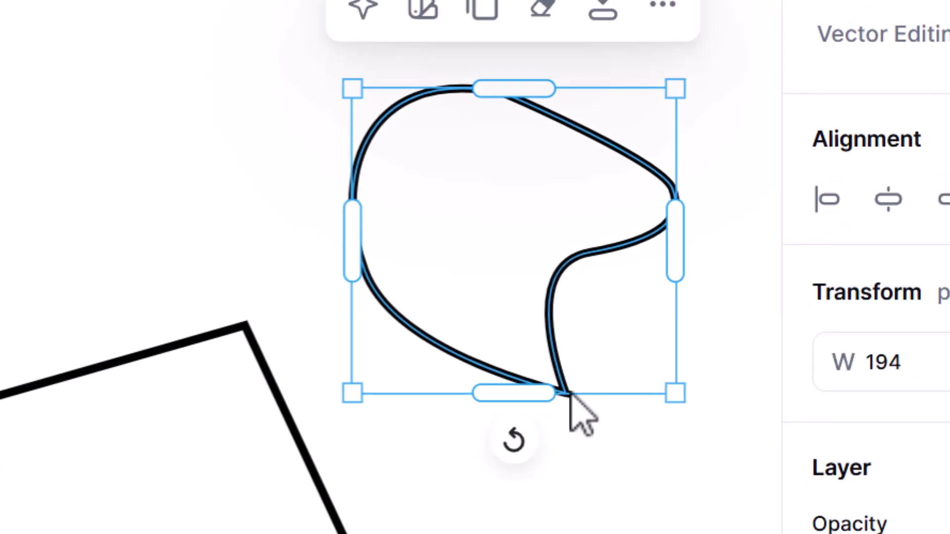
pyautogui.doubleClick(659, 181)
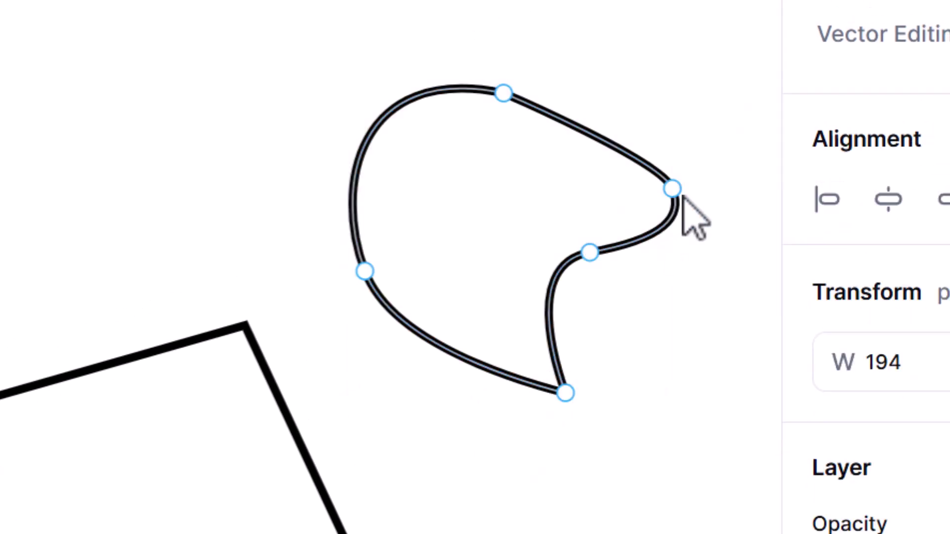
pyautogui.moveTo(673, 189); pyautogui.dragTo(716, 173)
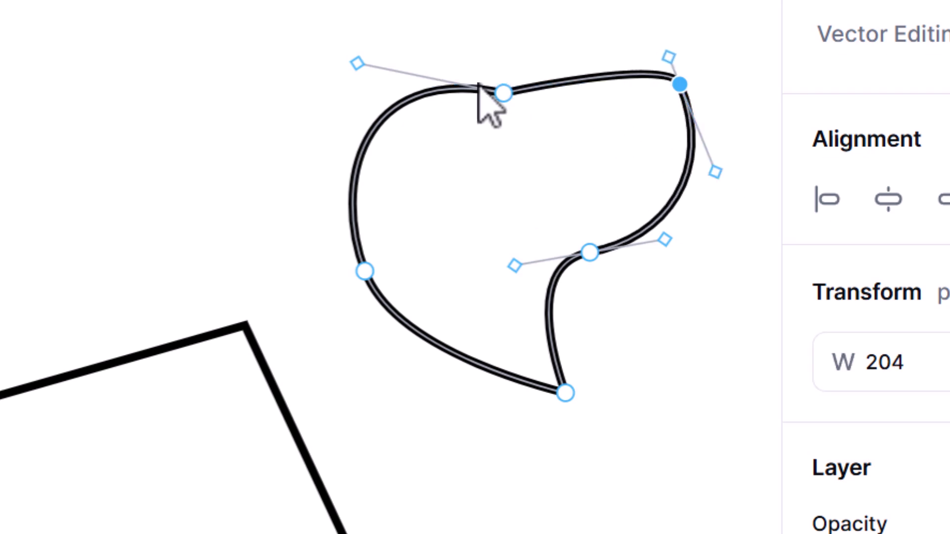
# - Add an anchor point on the curved shape's upper-left edge and delete the neighbouring anchor at the top
pyautogui.click(381, 120)
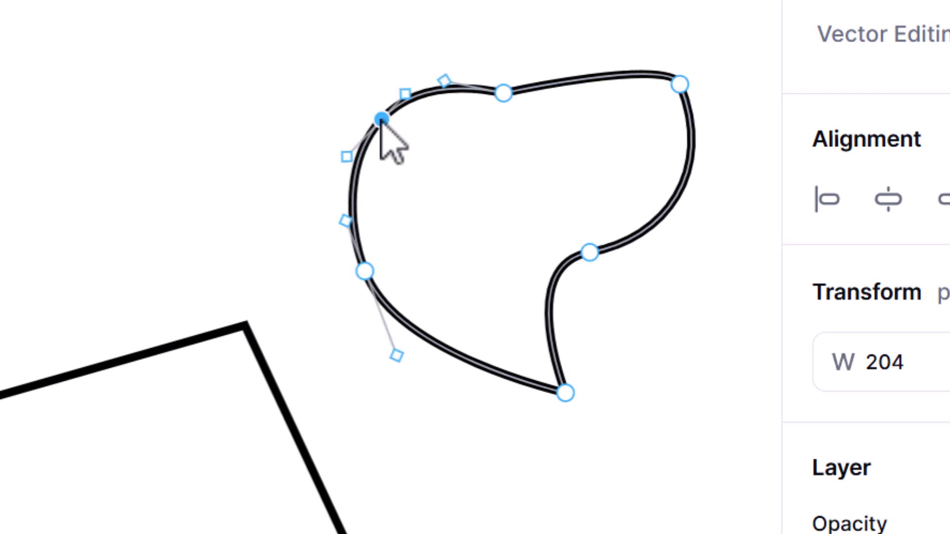
pyautogui.click(503, 93)
pyautogui.moveTo(503, 93); pyautogui.dragTo(505, 67)
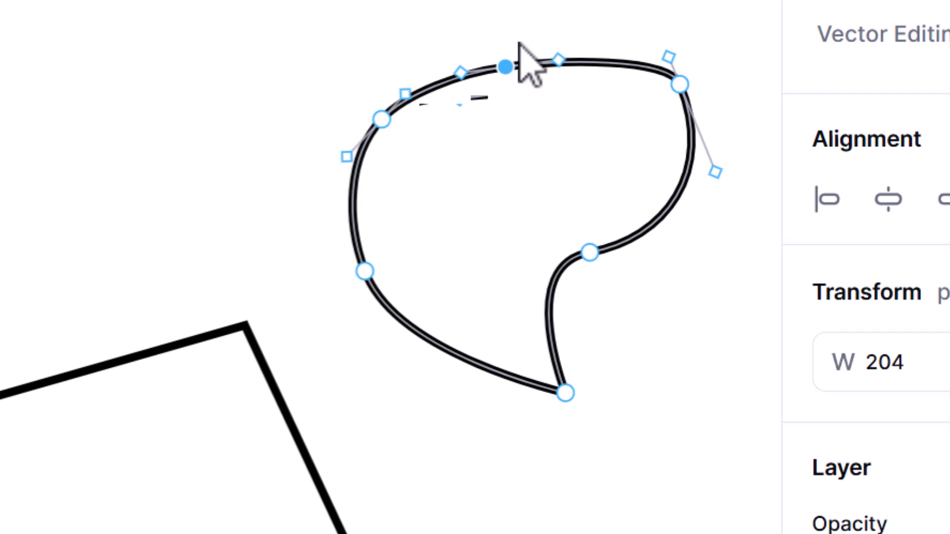
pyautogui.press('Delete')
# - Extend the curve handles of the upper-left and upper-right anchor points to round the shape's top edge
pyautogui.click(383, 119)
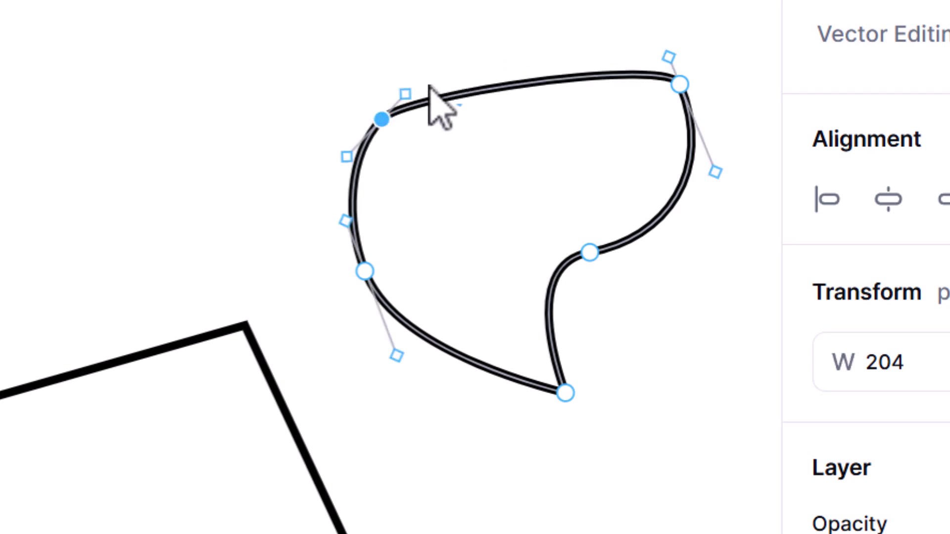
pyautogui.moveTo(407, 94); pyautogui.dragTo(467, 12)
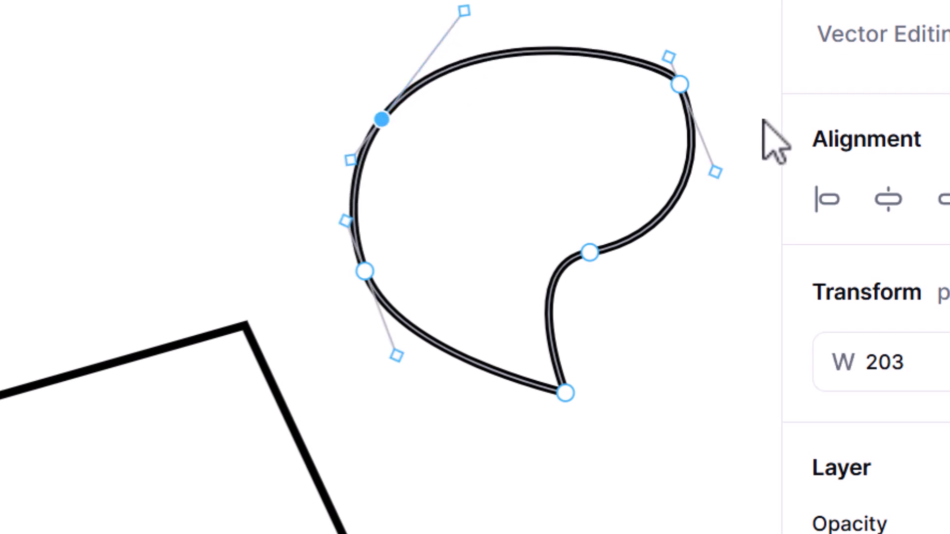
pyautogui.moveTo(669, 61); pyautogui.dragTo(644, 5)
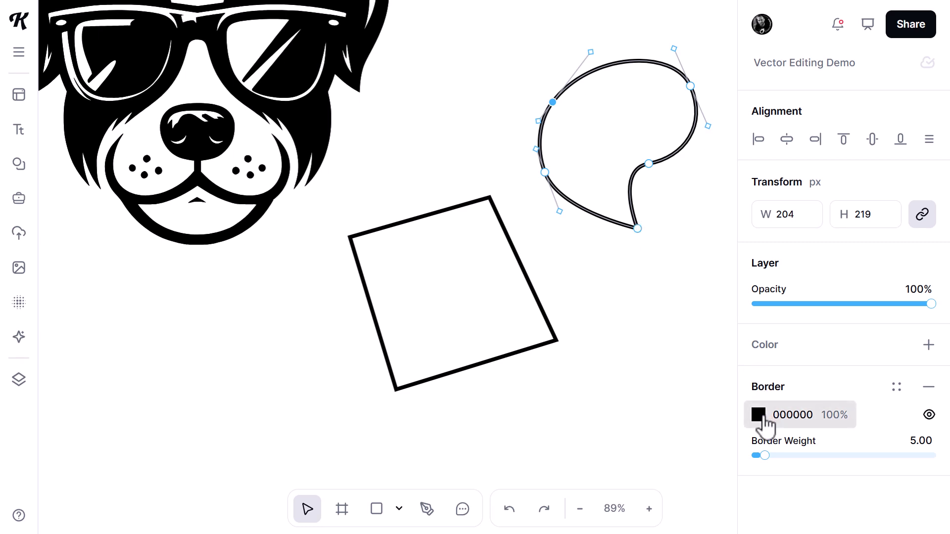
# - Set the curved shape's border weight to 6.30, give it a solid red fill (FF0000) and exit vector editing
pyautogui.moveTo(762, 456)
pyautogui.mouseDown()
pyautogui.moveTo(818, 458)
pyautogui.moveTo(763, 460)
pyautogui.mouseUp()
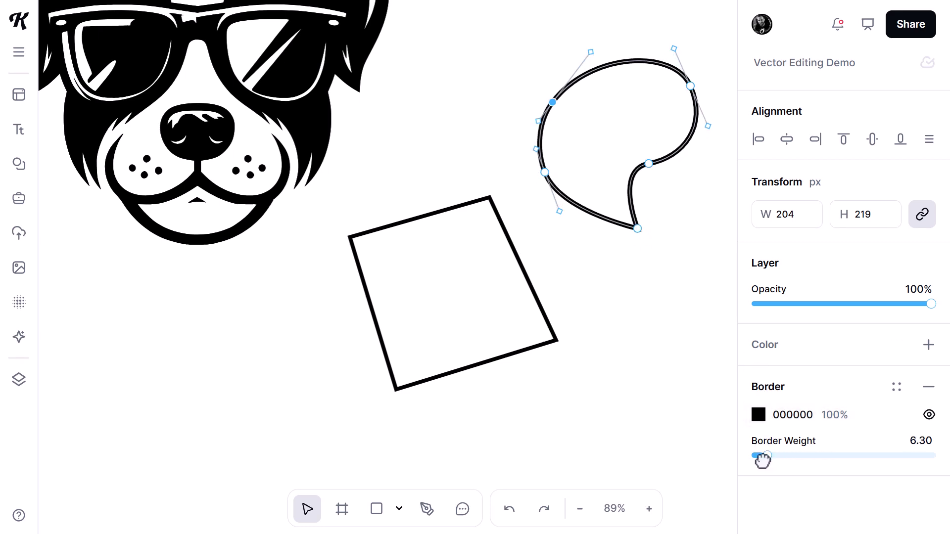
pyautogui.click(928, 346)
pyautogui.click(759, 375)
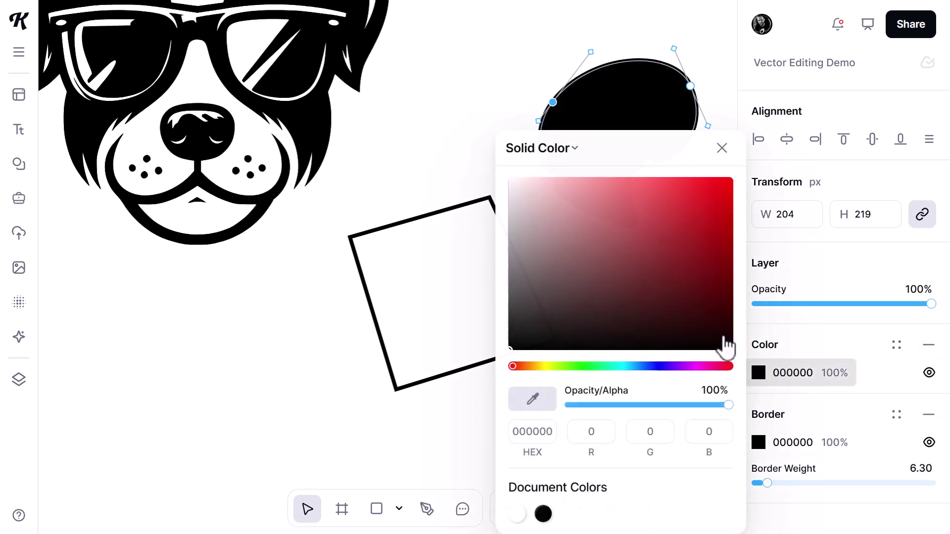
pyautogui.click(730, 177)
pyautogui.press('Escape')
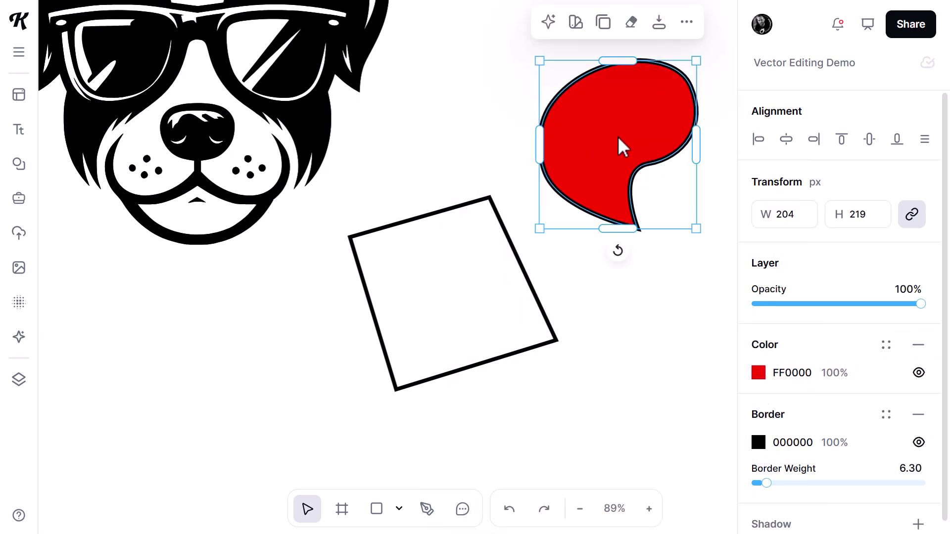
# - Recolor the dog face illustration from black to orange (FBA700)
pyautogui.click(322, 135)
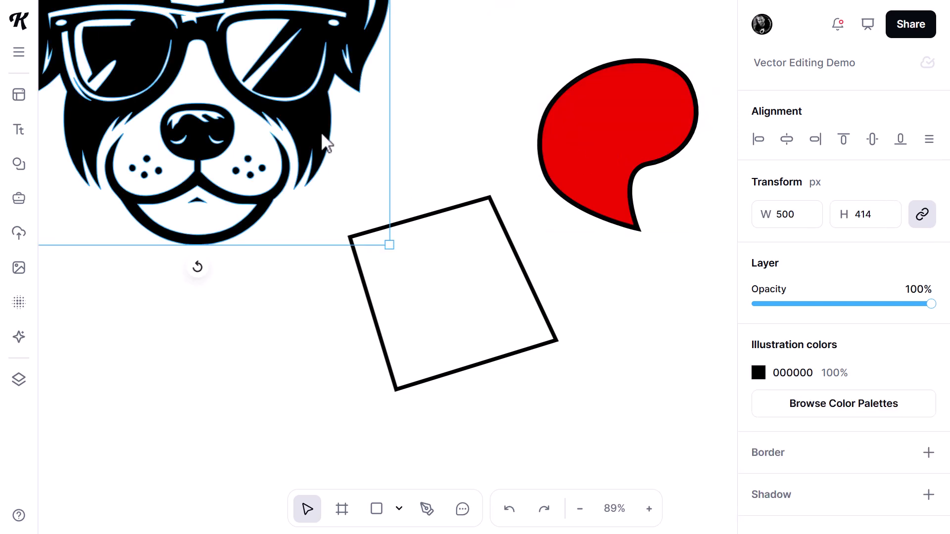
pyautogui.click(759, 374)
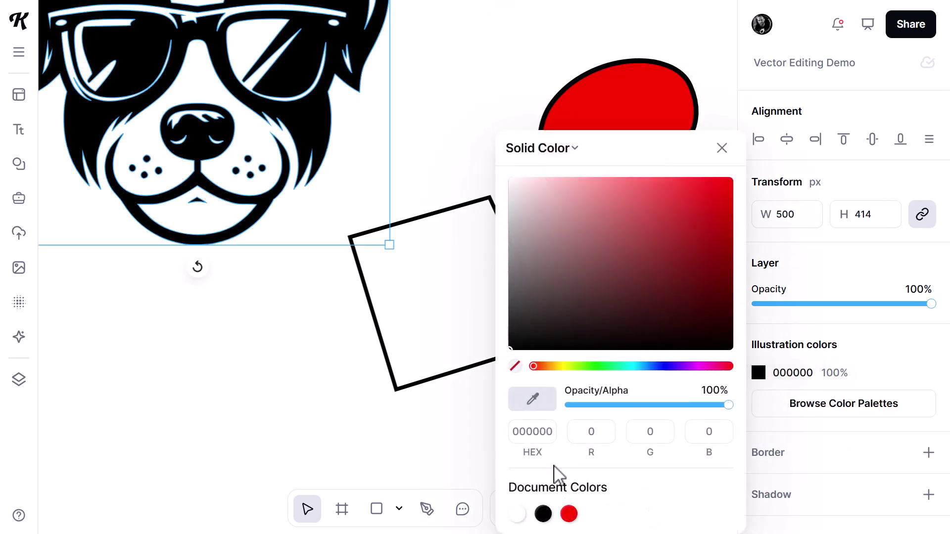
pyautogui.click(555, 367)
pyautogui.moveTo(584, 271); pyautogui.dragTo(734, 180)
pyautogui.click(786, 377)
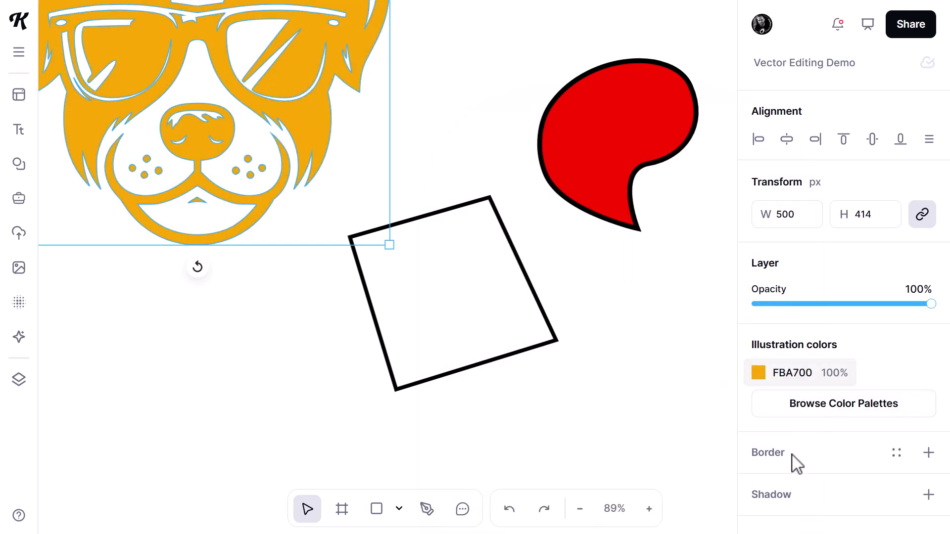
# - Add a thick black border around the dog face illustration
pyautogui.click(794, 456)
pyautogui.moveTo(762, 514); pyautogui.dragTo(802, 519)
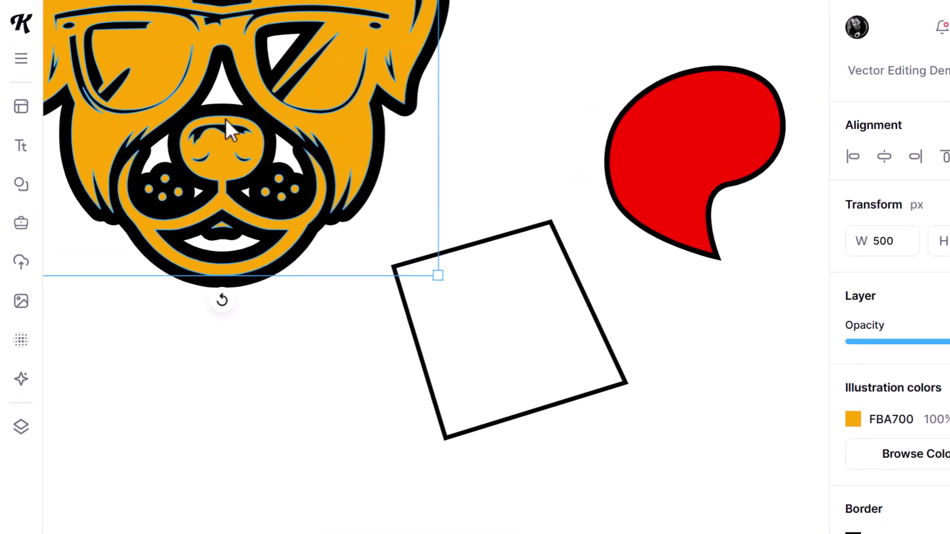
pyautogui.moveTo(268, 188); pyautogui.dragTo(497, 386)
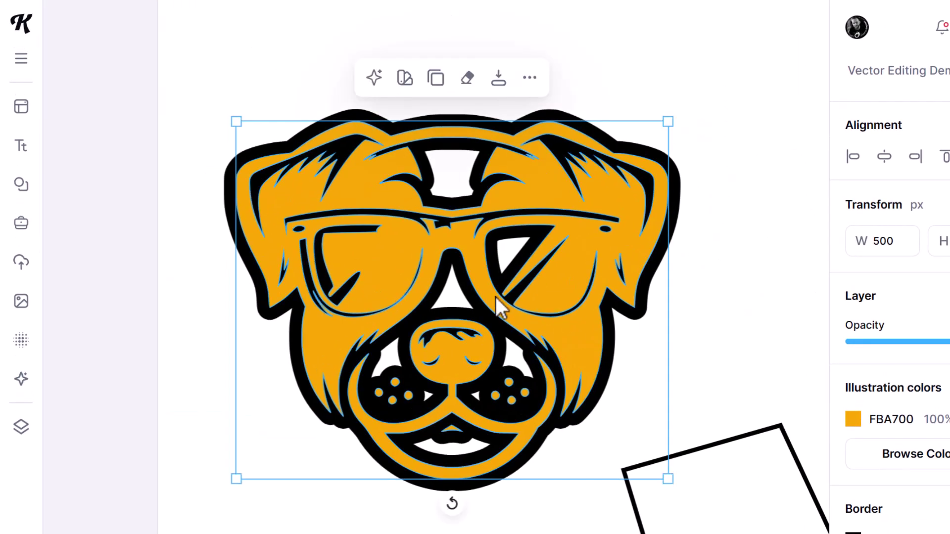
# - Open the red shape for vector editing, retract the notch anchor's upper curve handle and pull its lower handle outward independently
pyautogui.moveTo(704, 331); pyautogui.dragTo(366, 230)
pyautogui.click(613, 240)
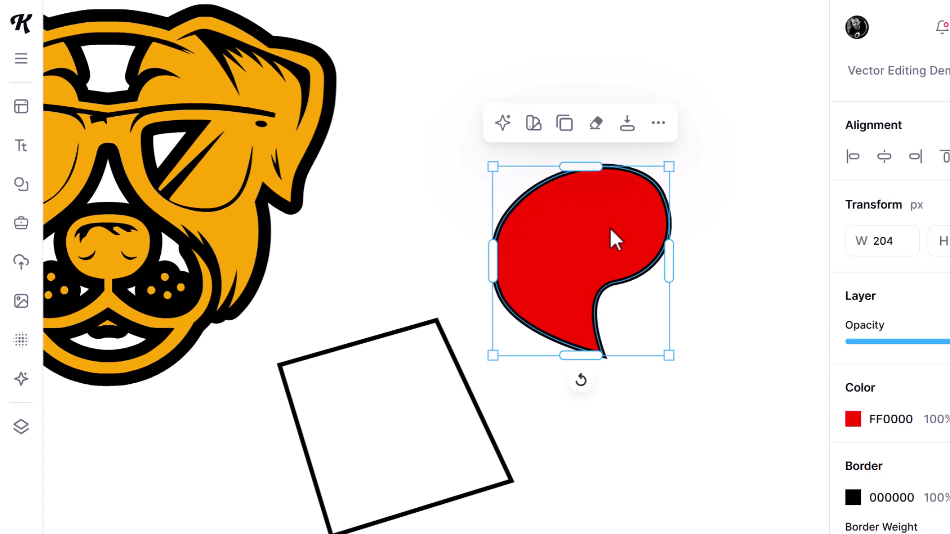
pyautogui.doubleClick(661, 230)
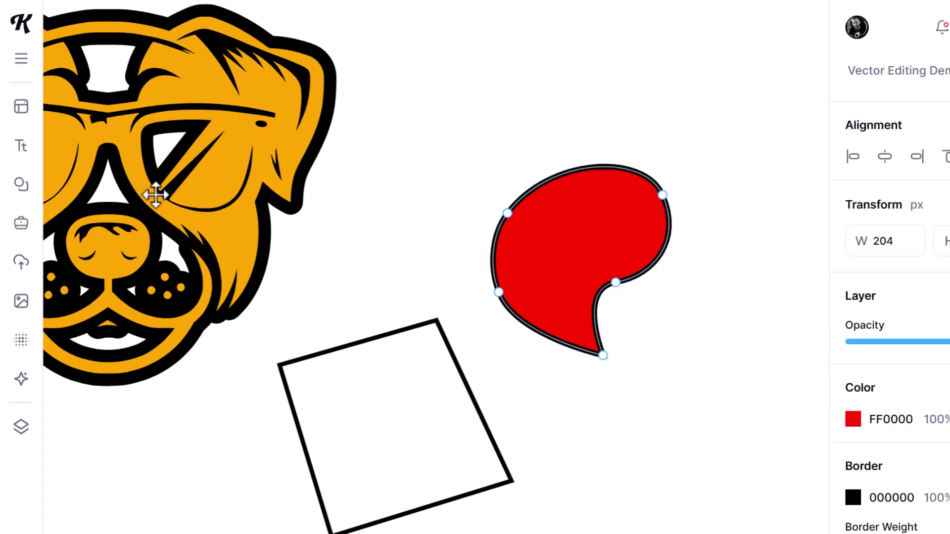
pyautogui.scroll(5, 641, 302)
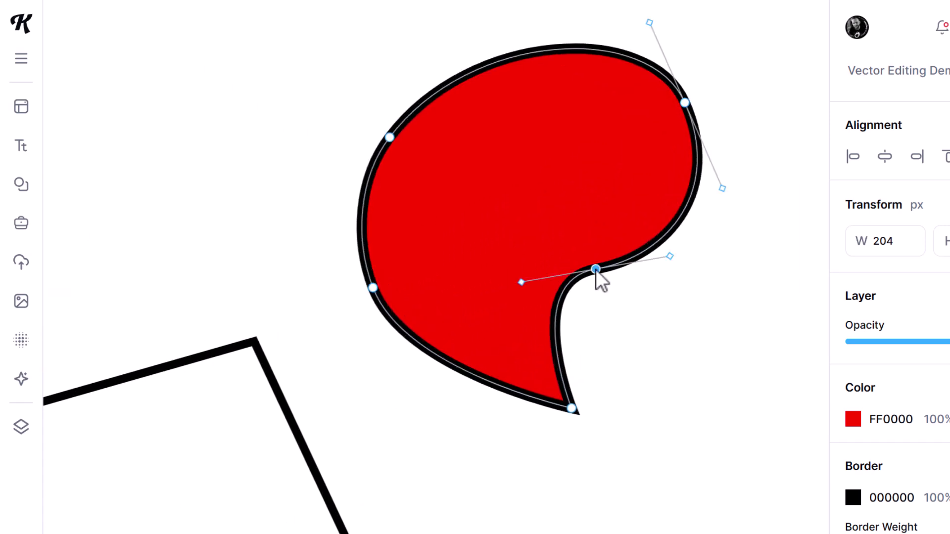
pyautogui.moveTo(671, 256); pyautogui.dragTo(600, 275)
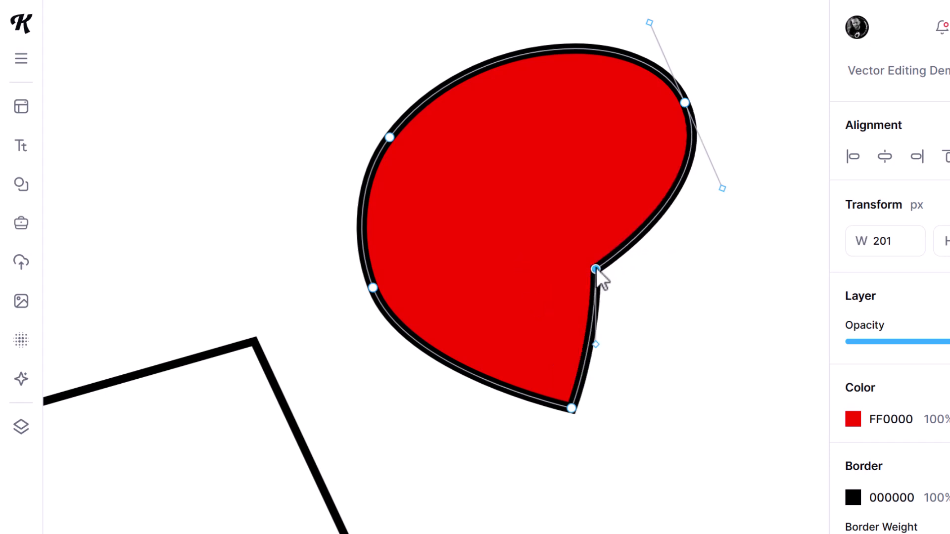
pyautogui.moveTo(596, 347); pyautogui.dragTo(691, 382)
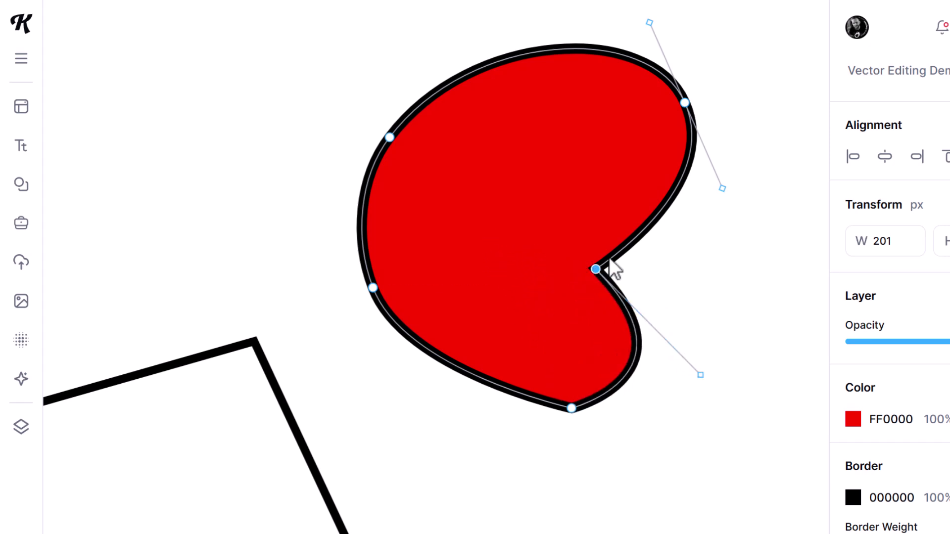
pyautogui.moveTo(609, 258); pyautogui.dragTo(645, 279)
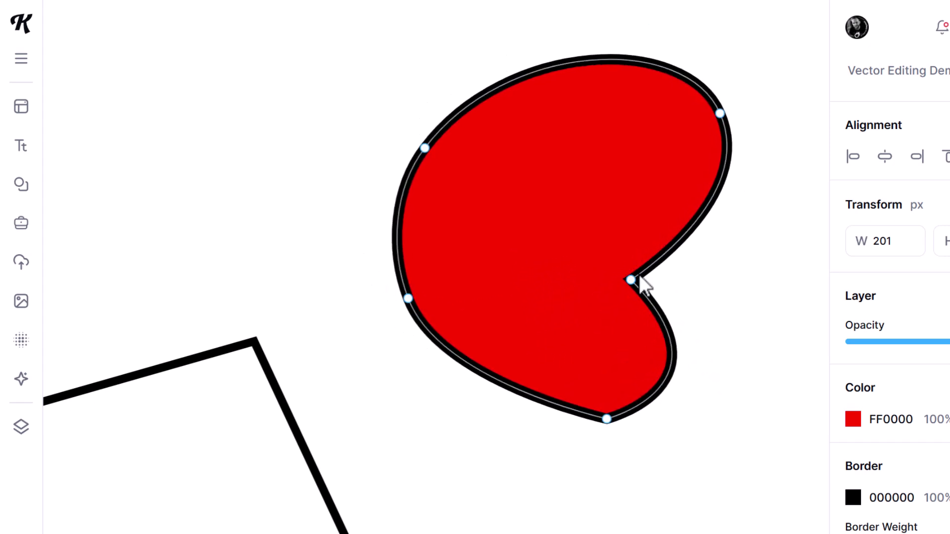
# - Lengthen the red shape's upper-right curve handle and convert the notch anchor to smooth and back to a sharp corner
pyautogui.click(631, 281)
pyautogui.moveTo(758, 198)
pyautogui.mouseDown()
pyautogui.moveTo(765, 249)
pyautogui.moveTo(747, 339)
pyautogui.moveTo(737, 346)
pyautogui.moveTo(734, 141)
pyautogui.moveTo(779, 256)
pyautogui.moveTo(757, 214)
pyautogui.mouseUp()
pyautogui.doubleClick(631, 280)
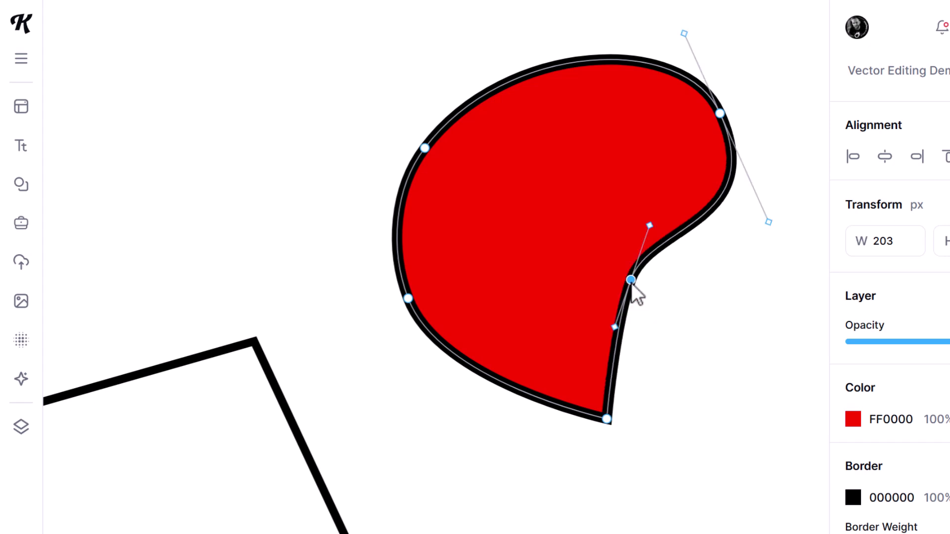
pyautogui.doubleClick(631, 281)
pyautogui.moveTo(632, 293); pyautogui.dragTo(650, 265)
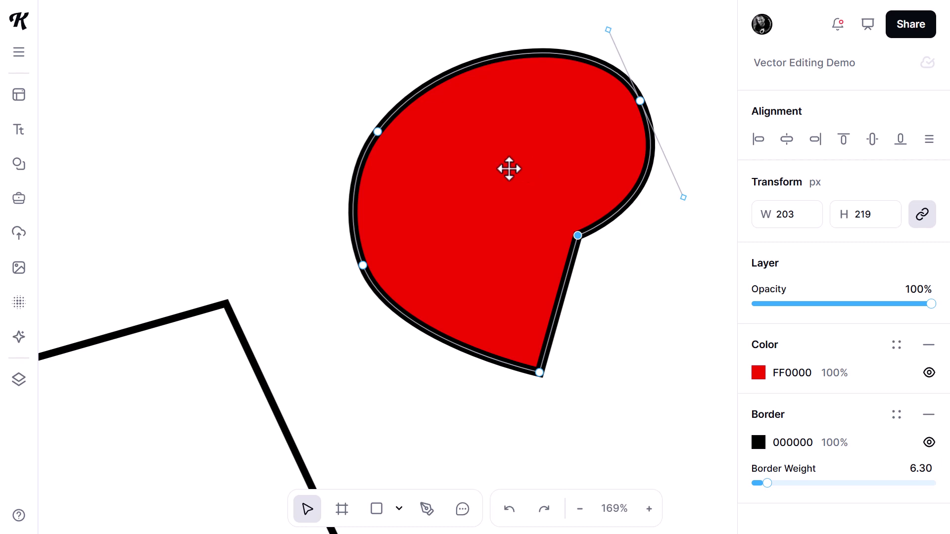
# - Move the red shape up and left, and draw a black rectangle about 91 × 85 px with 14 px rounded corners beside it
pyautogui.moveTo(510, 169); pyautogui.dragTo(330, 132)
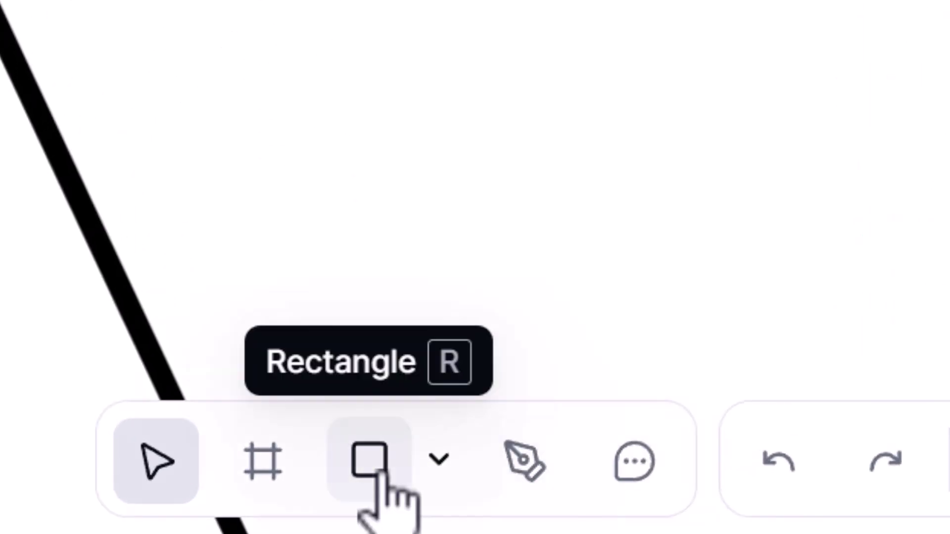
pyautogui.click(440, 460)
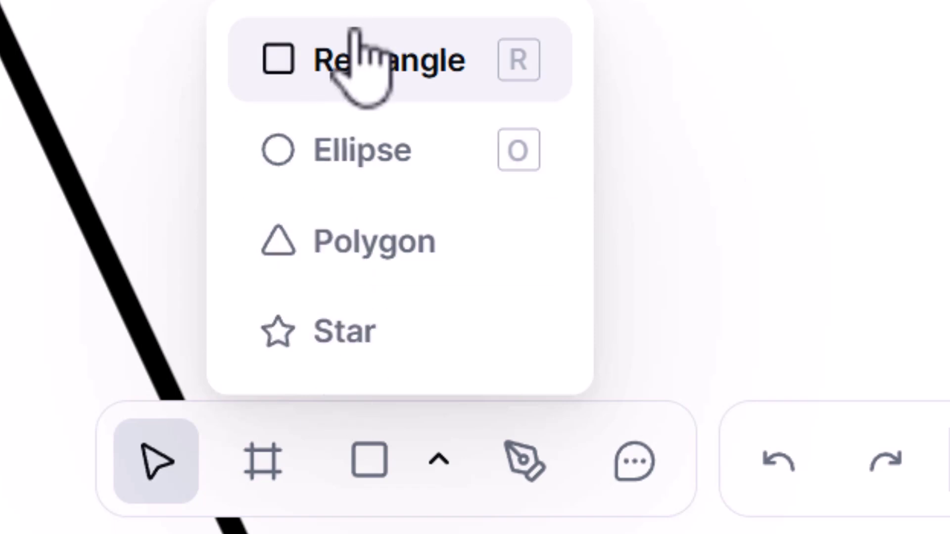
pyautogui.click(369, 64)
pyautogui.click(368, 478)
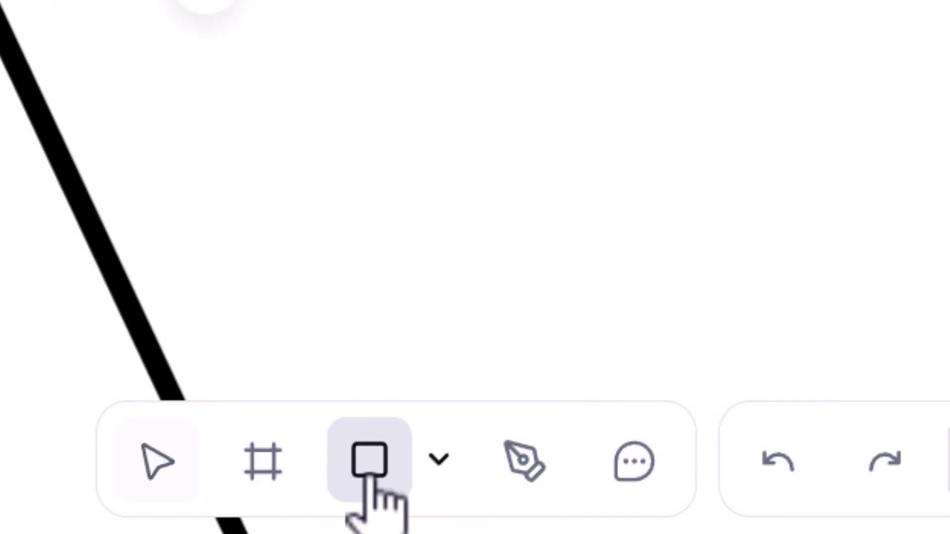
pyautogui.moveTo(542, 215); pyautogui.dragTo(674, 340)
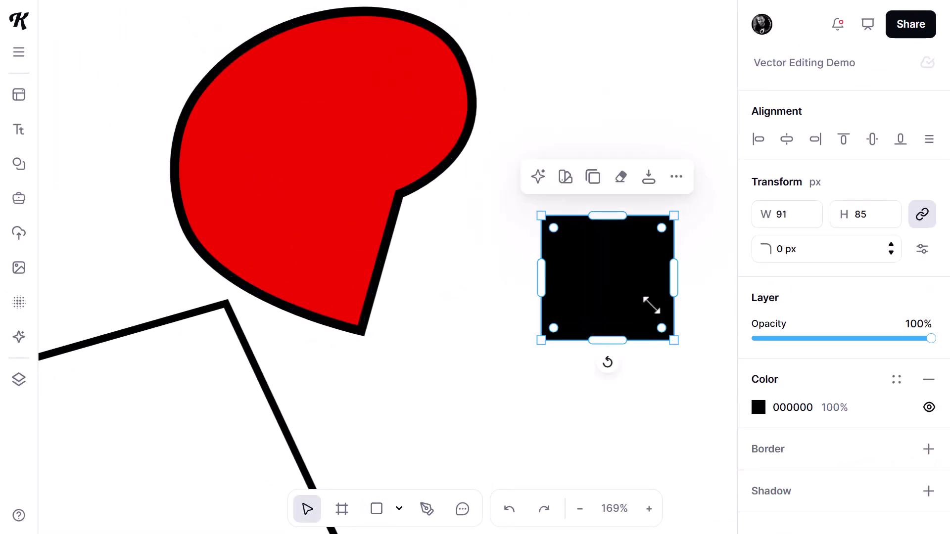
pyautogui.moveTo(555, 231)
pyautogui.mouseDown()
pyautogui.moveTo(556, 261)
pyautogui.moveTo(562, 238)
pyautogui.mouseUp()
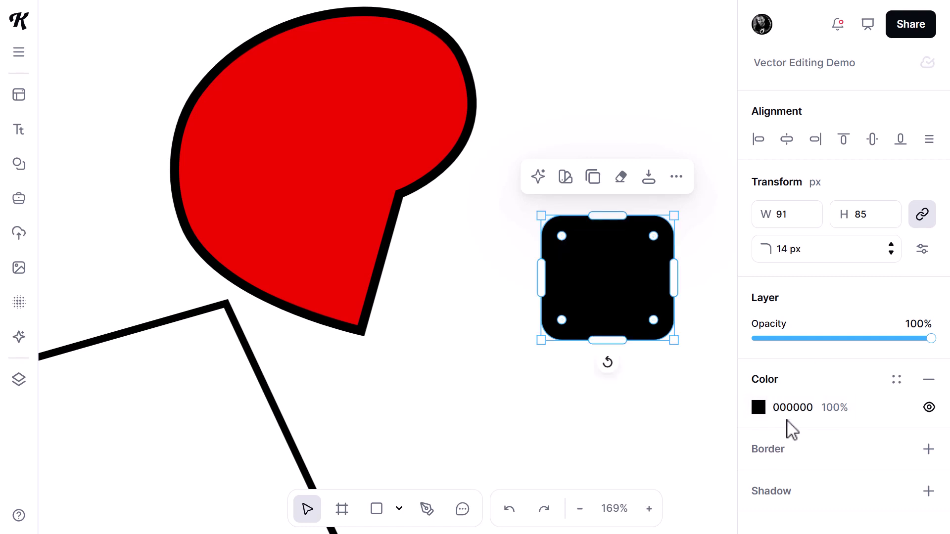
pyautogui.moveTo(930, 338)
pyautogui.mouseDown()
pyautogui.moveTo(861, 340)
pyautogui.moveTo(942, 337)
pyautogui.mouseUp()
pyautogui.click(340, 119)
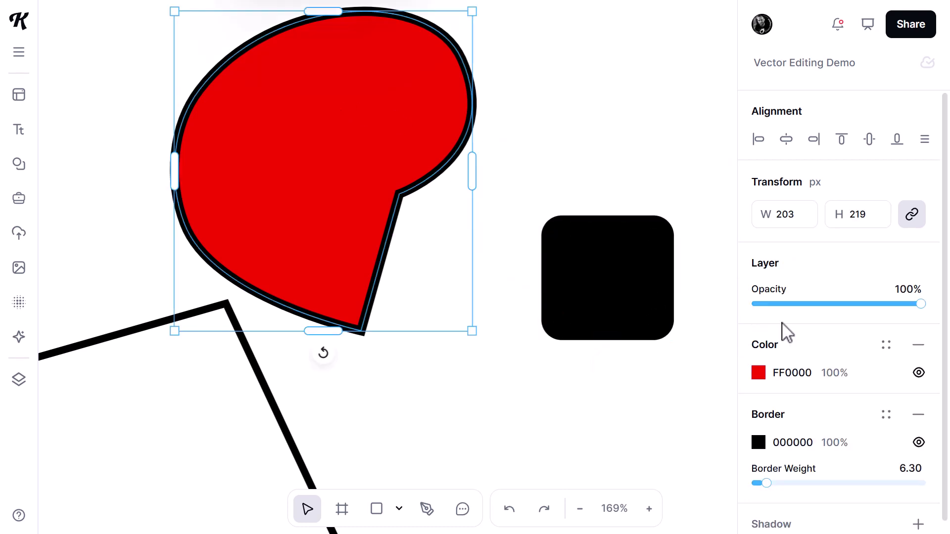
pyautogui.moveTo(920, 303)
pyautogui.mouseDown()
pyautogui.moveTo(846, 304)
pyautogui.moveTo(922, 304)
pyautogui.mouseUp()
# - Move the rounded rectangle up and place a black circle about 98 px in diameter below and right of it
pyautogui.click(609, 247)
pyautogui.moveTo(605, 257); pyautogui.dragTo(565, 95)
pyautogui.click(399, 509)
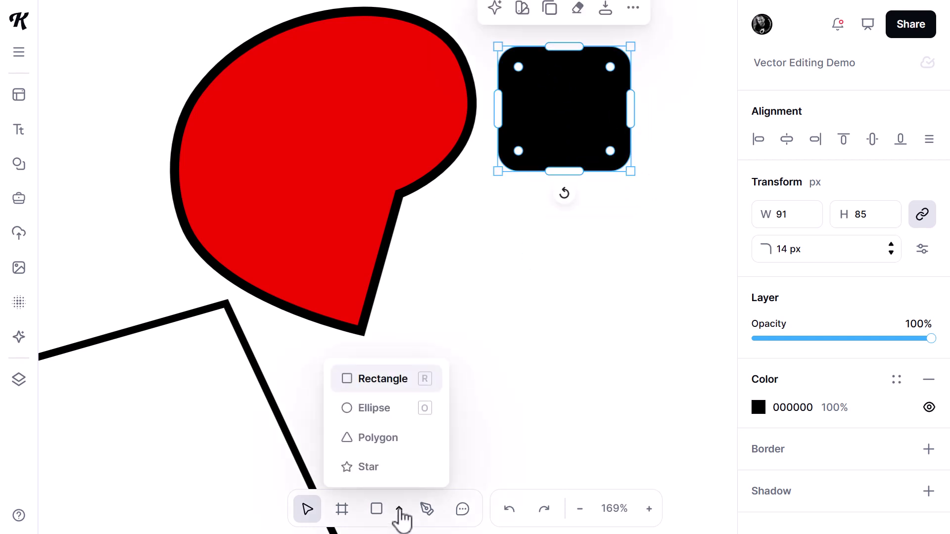
pyautogui.click(371, 407)
pyautogui.moveTo(490, 213); pyautogui.dragTo(606, 290)
pyautogui.moveTo(604, 277); pyautogui.dragTo(634, 309)
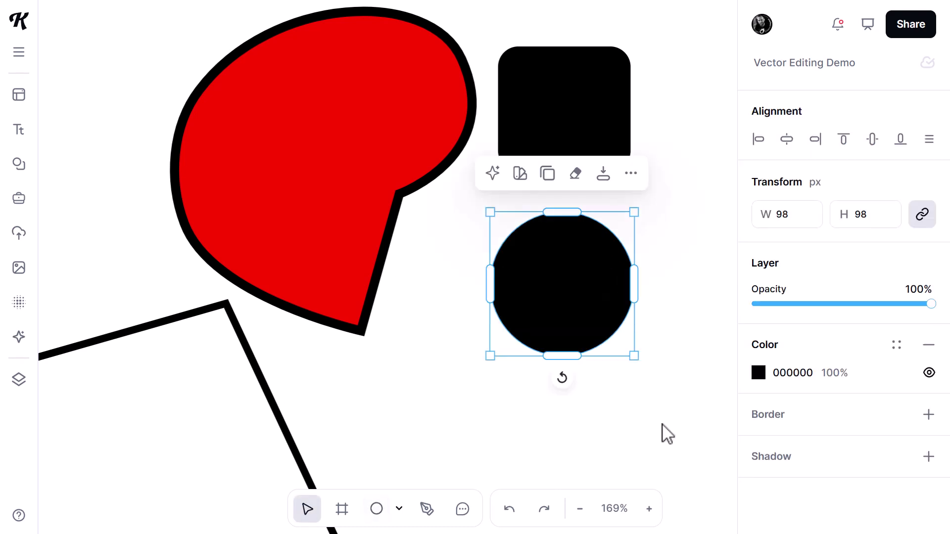
pyautogui.moveTo(574, 308); pyautogui.dragTo(665, 270)
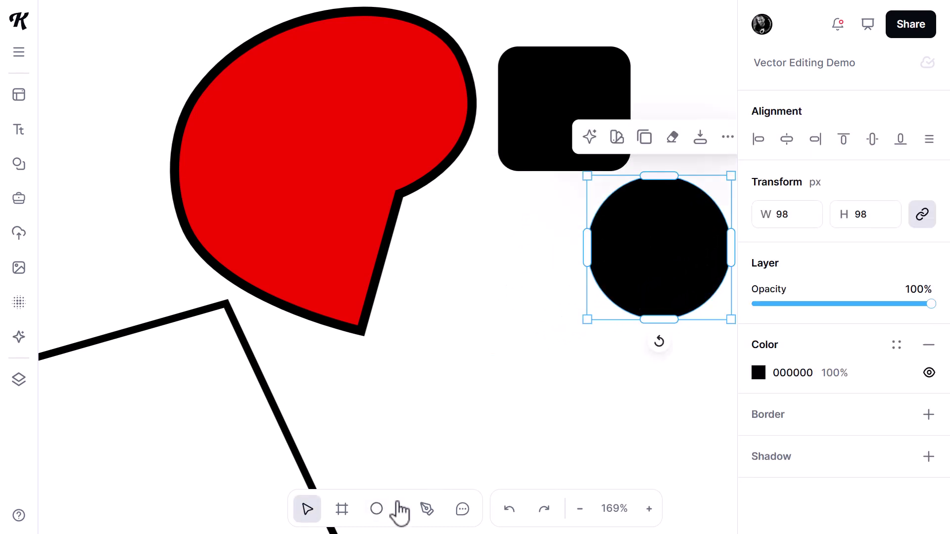
# - Draw a black triangle about 85 × 85 px with 12 px rounded corners and place it between the red shape and the circle
pyautogui.click(376, 442)
pyautogui.moveTo(460, 260); pyautogui.dragTo(583, 384)
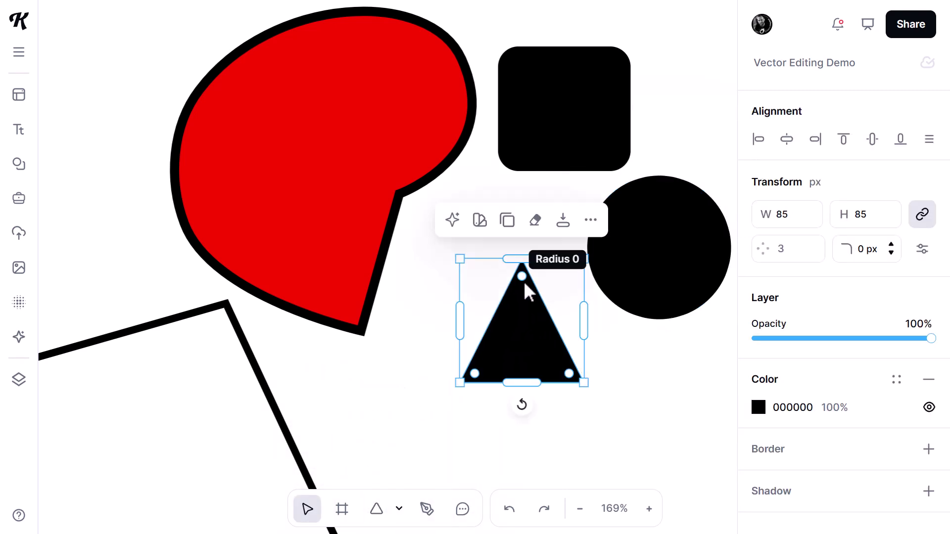
pyautogui.moveTo(524, 281); pyautogui.dragTo(497, 233)
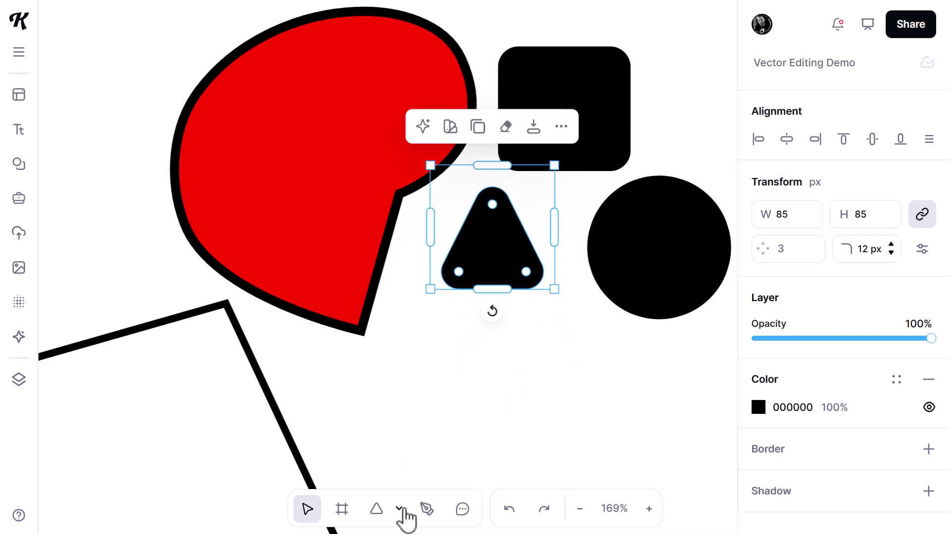
# - Draw a black five-pointed star about 81 × 81 px below the triangle and round its corners to 6 px
pyautogui.click(372, 468)
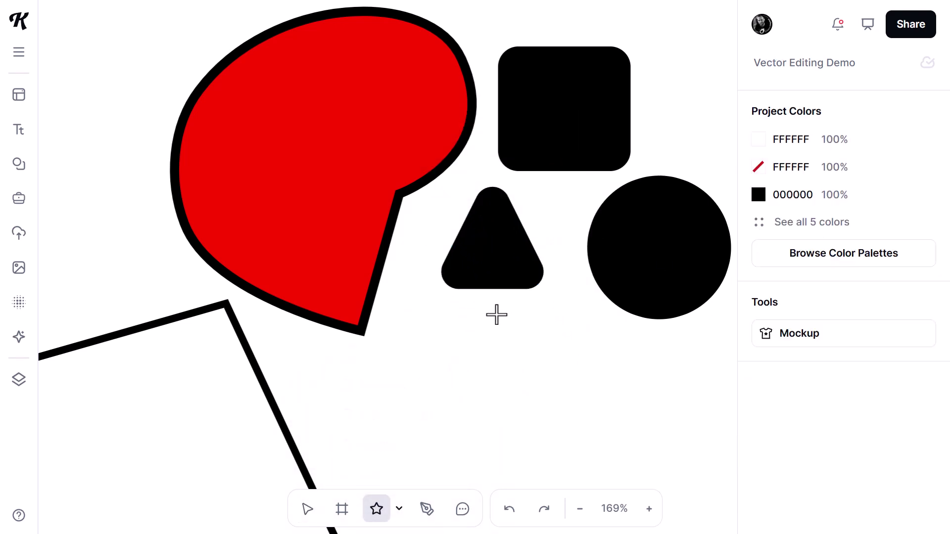
pyautogui.moveTo(496, 315); pyautogui.dragTo(608, 424)
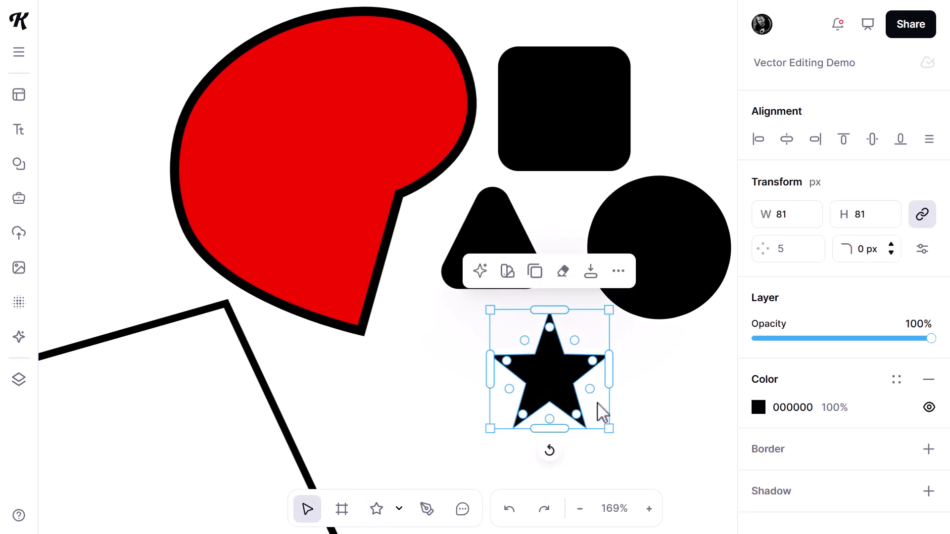
pyautogui.moveTo(575, 340); pyautogui.dragTo(552, 355)
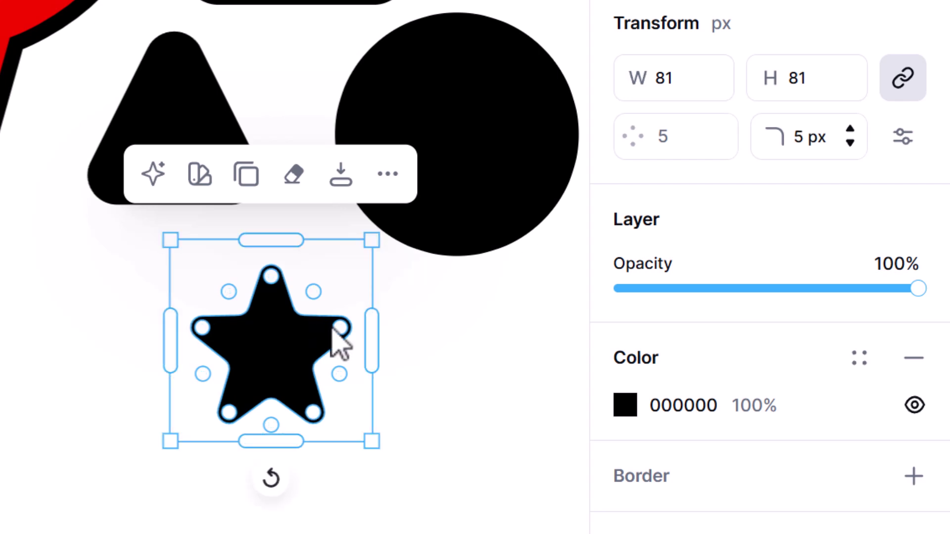
pyautogui.moveTo(339, 329); pyautogui.dragTo(328, 340)
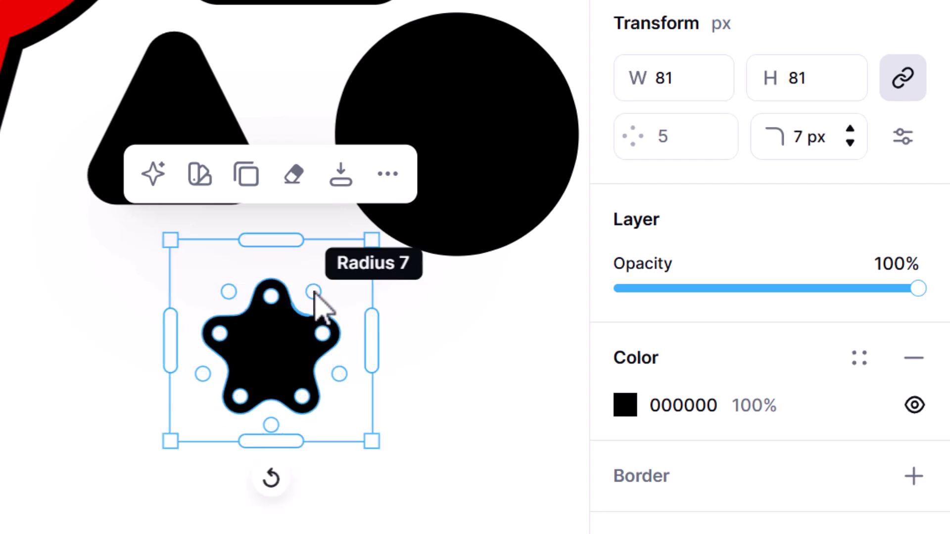
pyautogui.moveTo(316, 303)
pyautogui.mouseDown()
pyautogui.moveTo(324, 301)
pyautogui.moveTo(303, 335)
pyautogui.moveTo(312, 315)
pyautogui.moveTo(274, 269)
pyautogui.moveTo(273, 224)
pyautogui.moveTo(277, 277)
pyautogui.moveTo(311, 291)
pyautogui.moveTo(322, 311)
pyautogui.mouseUp()
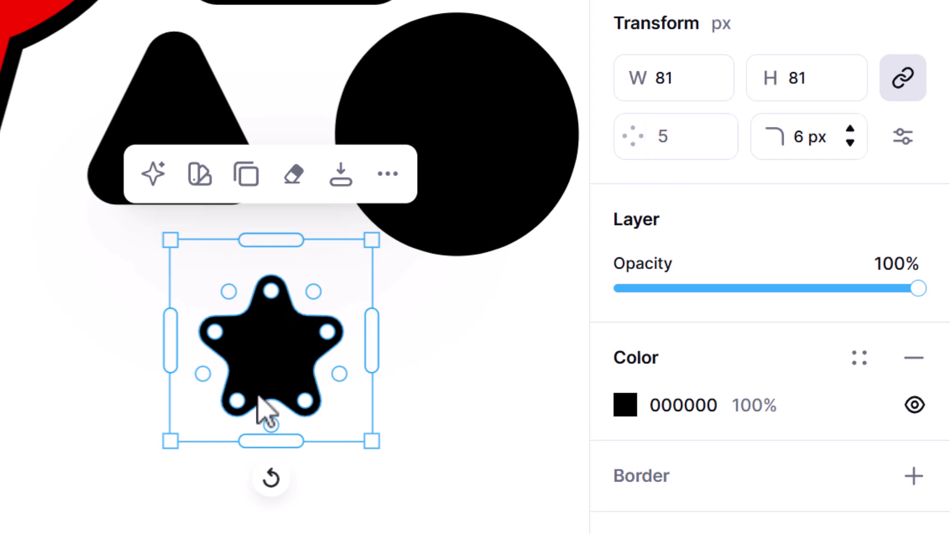
# - Change the star to eight points with a 2 px corner radius
pyautogui.click(675, 138)
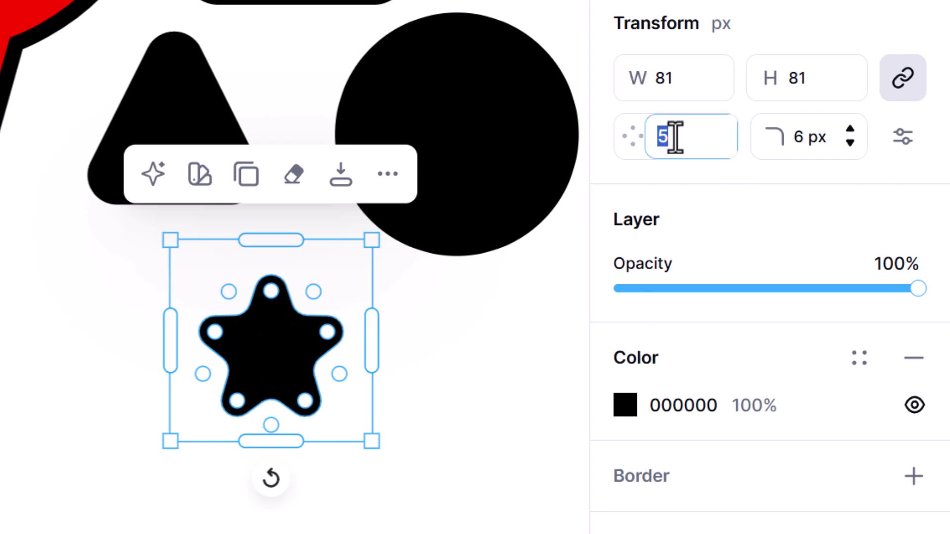
pyautogui.press('Return')
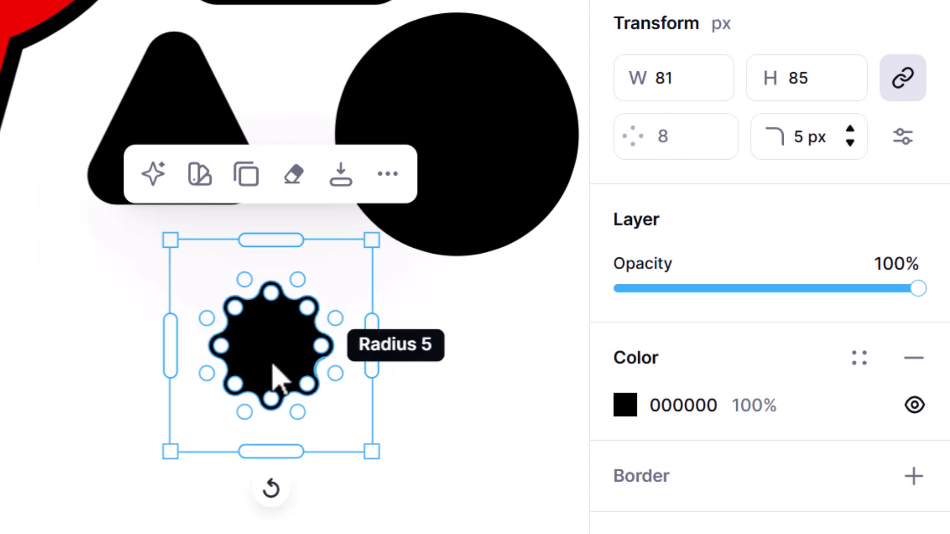
pyautogui.moveTo(276, 293); pyautogui.dragTo(247, 285)
pyautogui.click(458, 319)
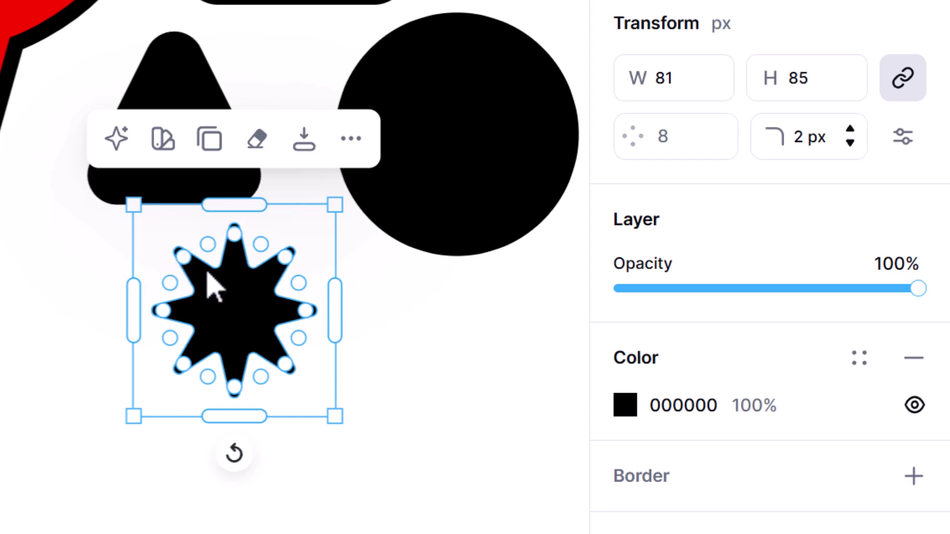
# - Move the eight-pointed star up and right so it overlaps the circle
pyautogui.click(409, 357)
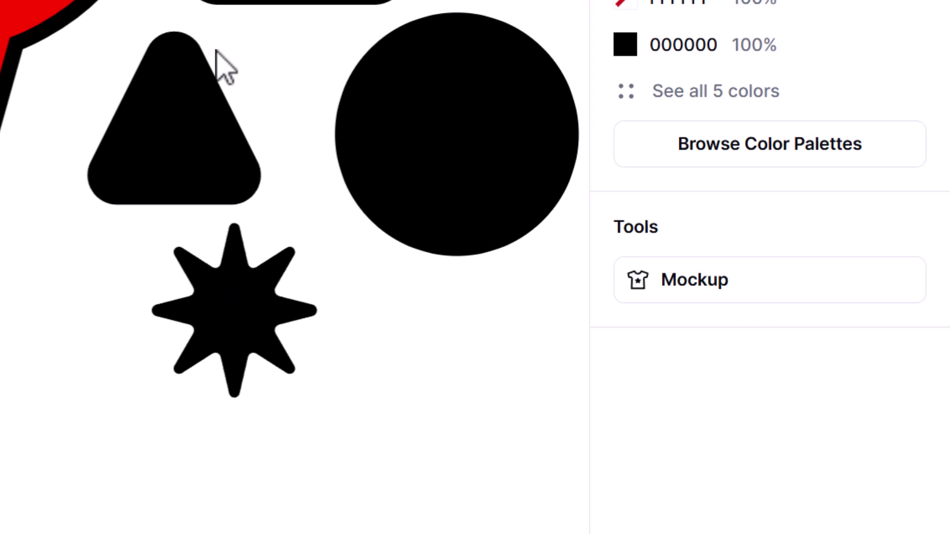
pyautogui.click(223, 304)
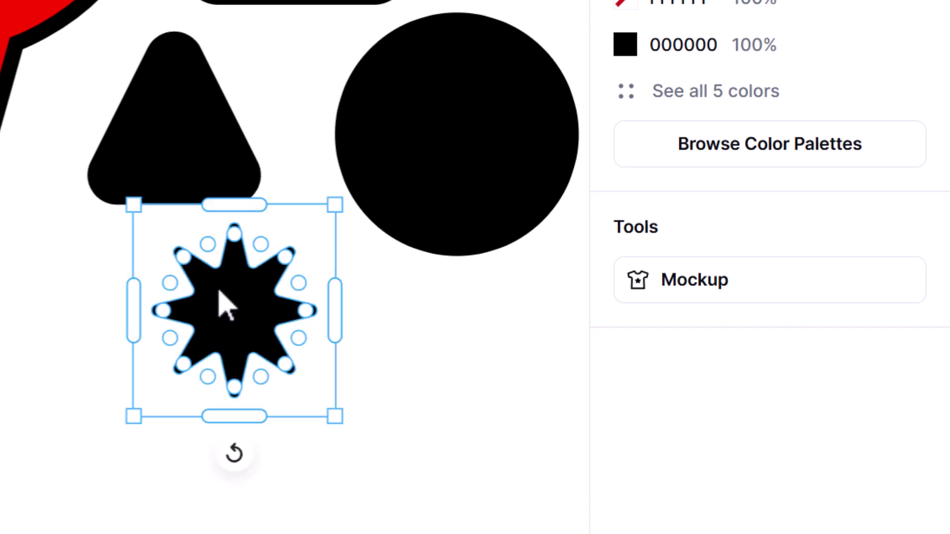
pyautogui.moveTo(222, 303); pyautogui.dragTo(386, 173)
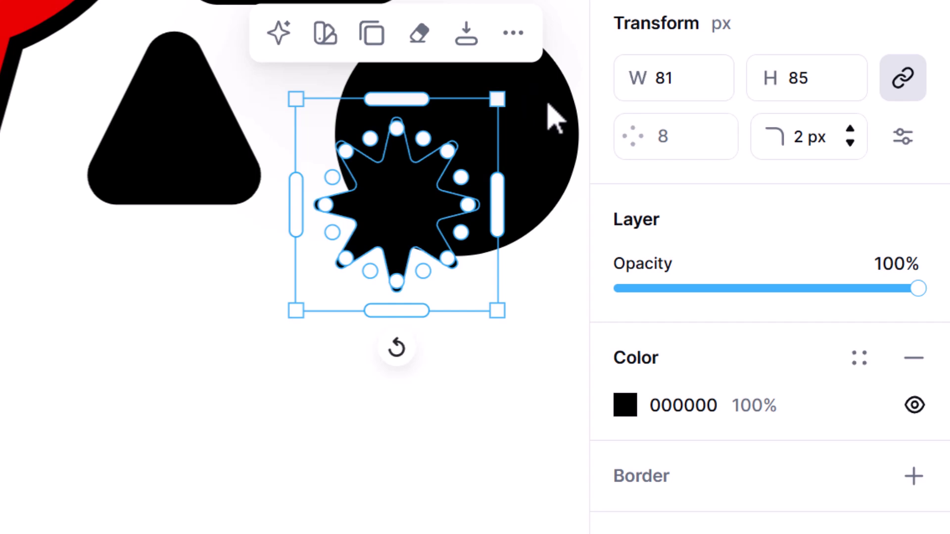
# - Try uniting the eight-pointed star with the circle it overlaps
pyautogui.keyDown('shift'); pyautogui.click(554, 117); pyautogui.keyUp('shift')
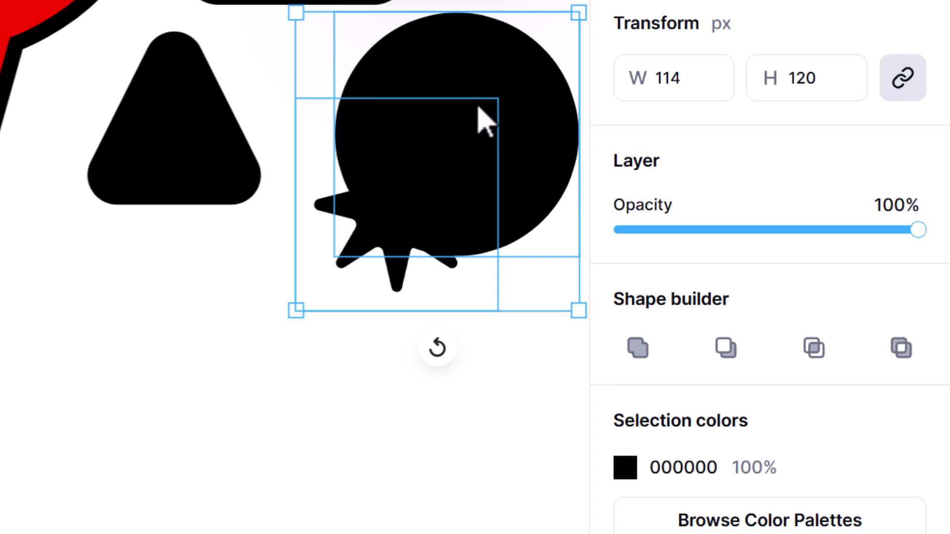
pyautogui.click(642, 347)
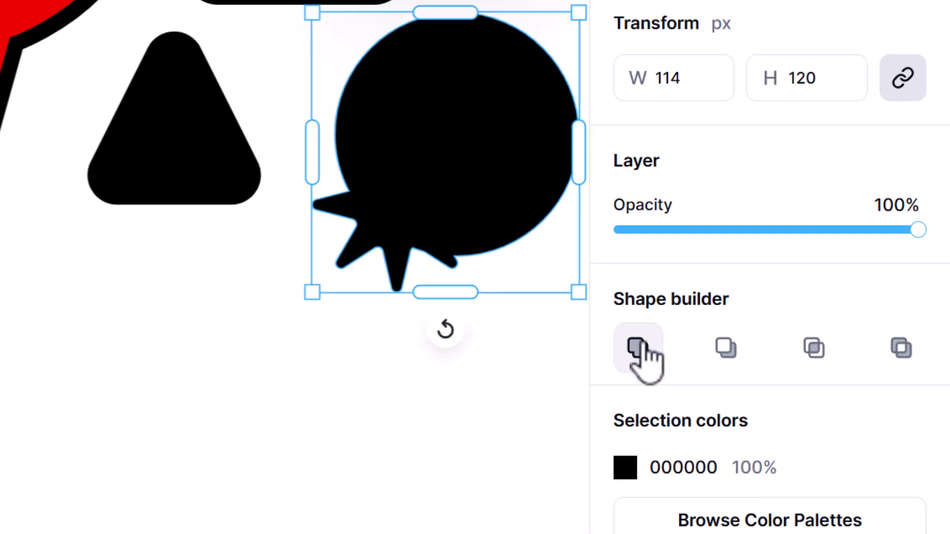
pyautogui.click(475, 340)
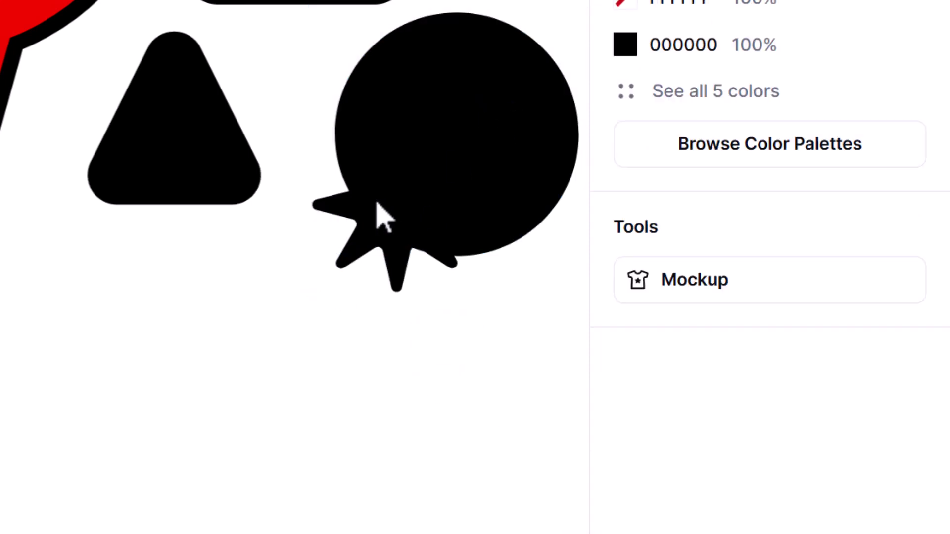
# - Try subtracting the eight-pointed star from the circle and undo the cut
pyautogui.click(380, 226)
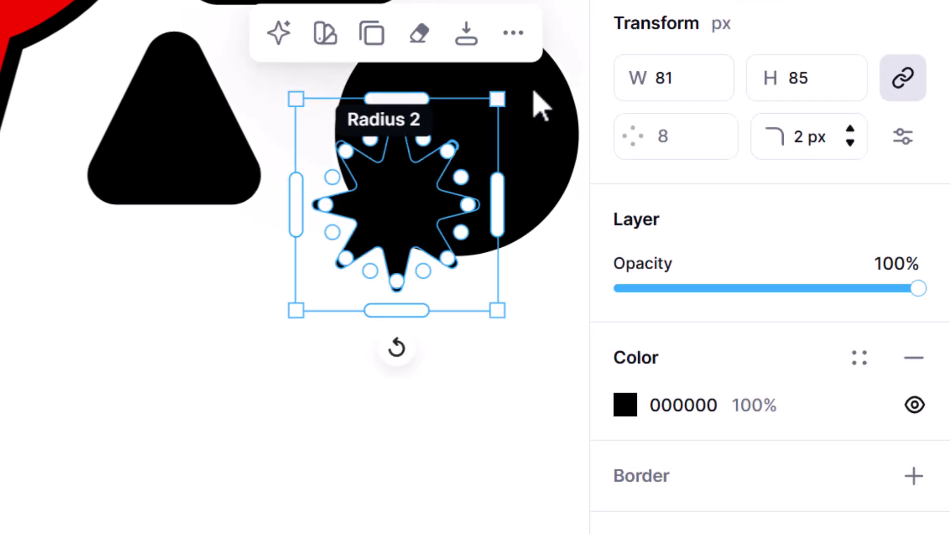
pyautogui.keyDown('shift'); pyautogui.click(541, 109); pyautogui.keyUp('shift')
pyautogui.click(703, 365)
pyautogui.hotkey('ctrl', 'z')
pyautogui.click(724, 349)
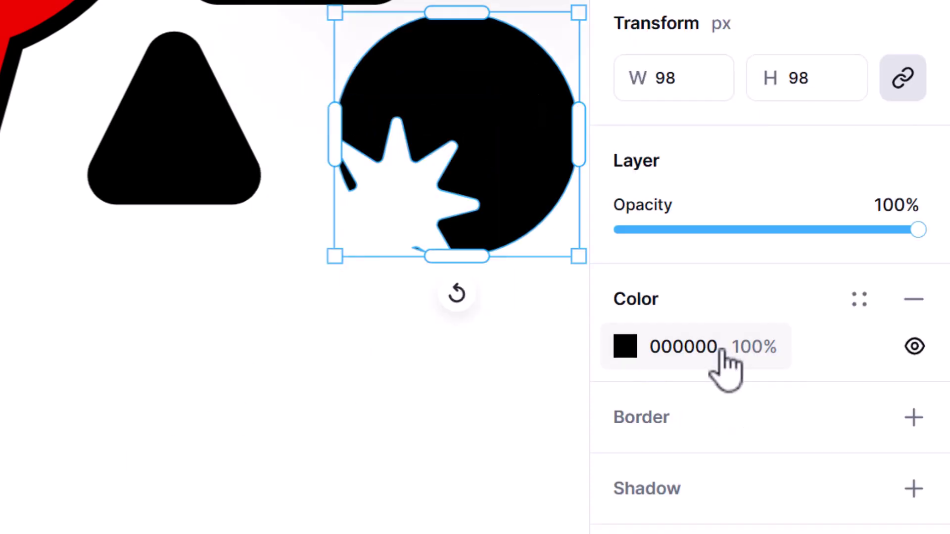
pyautogui.click(437, 205)
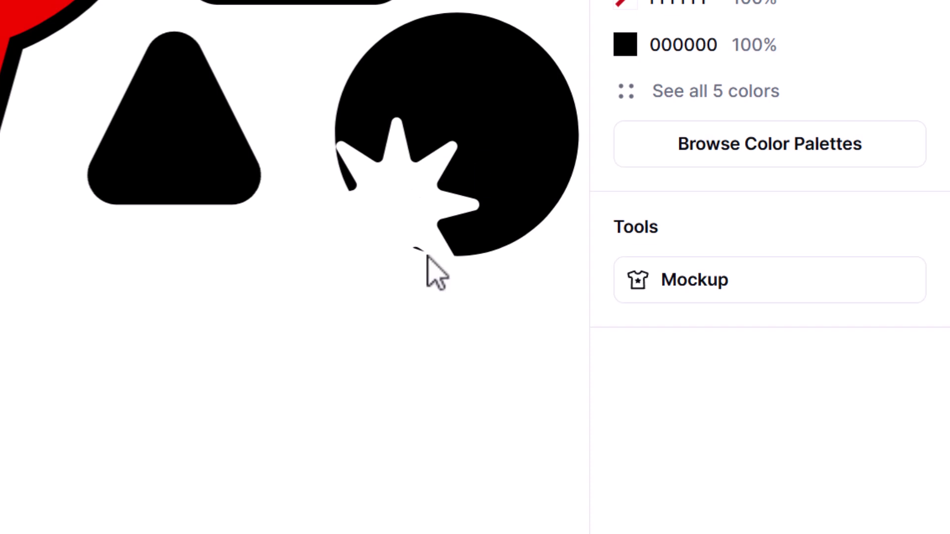
pyautogui.hotkey('ctrl', 'z')
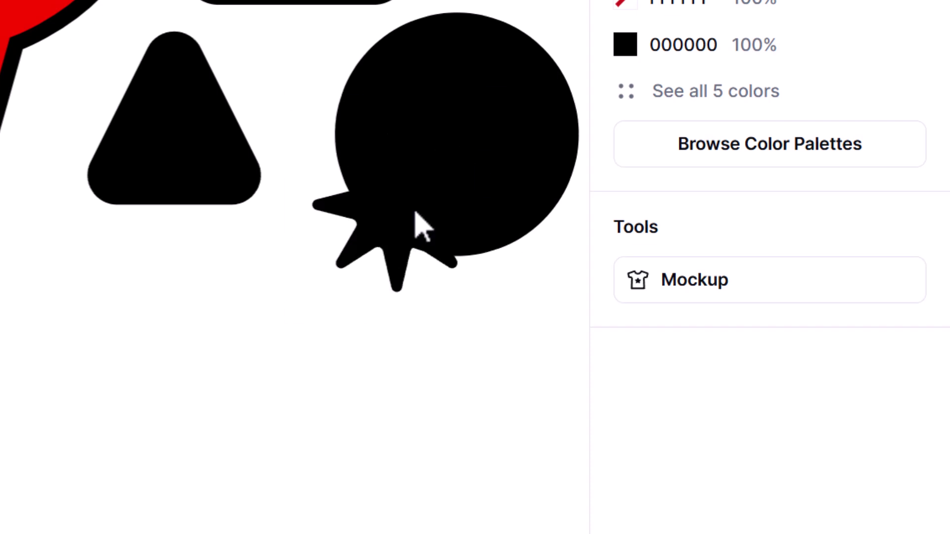
# - Try intersecting the eight-pointed star with the circle and undo the operation
pyautogui.click(416, 223)
pyautogui.keyDown('shift'); pyautogui.click(525, 111); pyautogui.keyUp('shift')
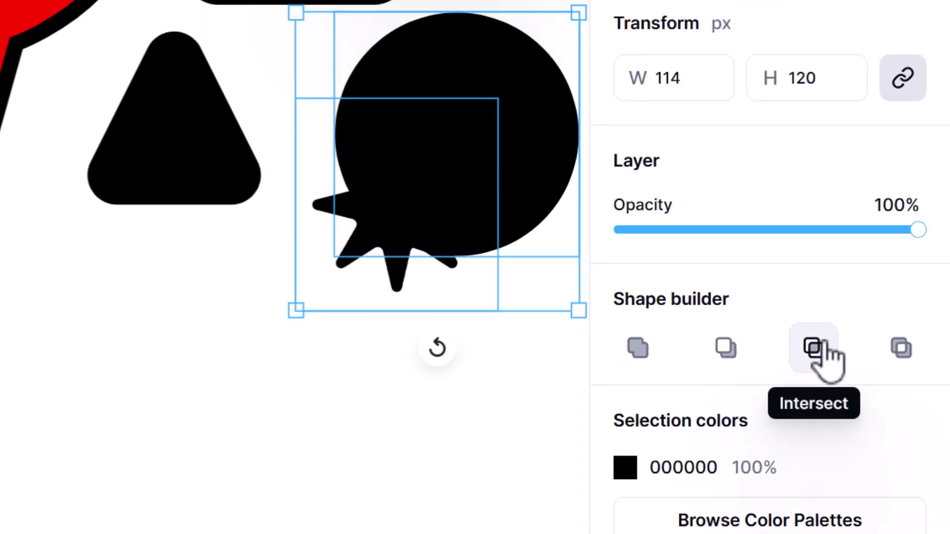
pyautogui.click(813, 349)
pyautogui.click(507, 362)
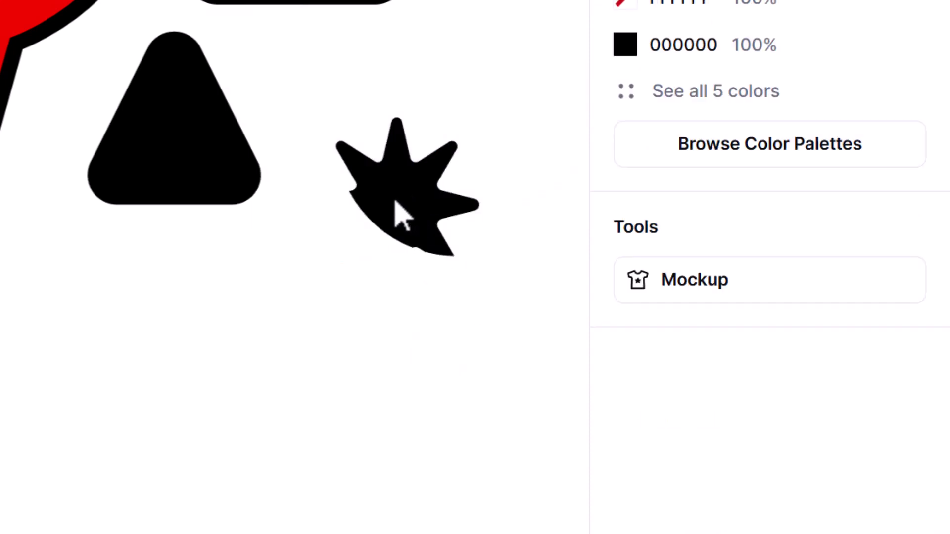
pyautogui.click(403, 217)
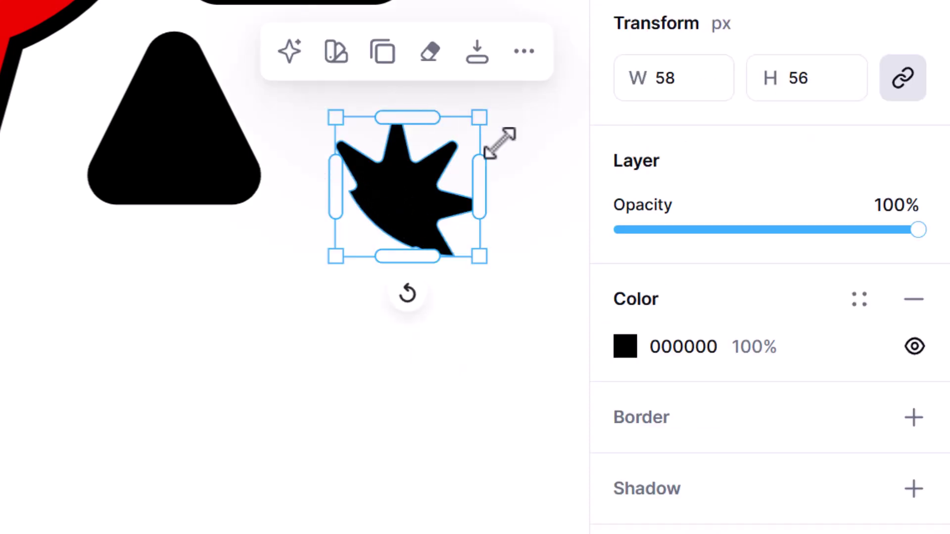
pyautogui.hotkey('ctrl', 'z')
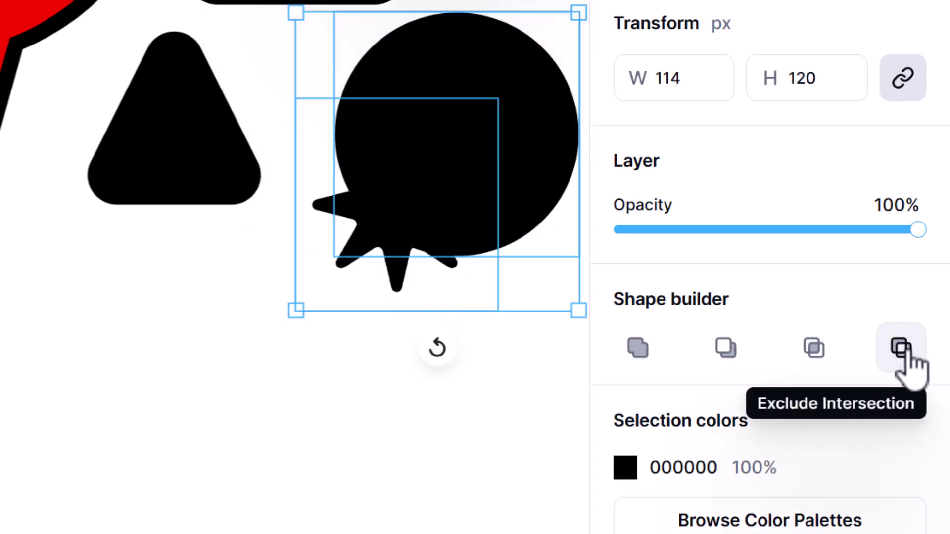
# - Try Exclude Intersection on the star and the circle, and undo it so both remain separate shapes
pyautogui.click(902, 349)
pyautogui.click(484, 350)
pyautogui.moveTo(483, 206); pyautogui.dragTo(427, 275)
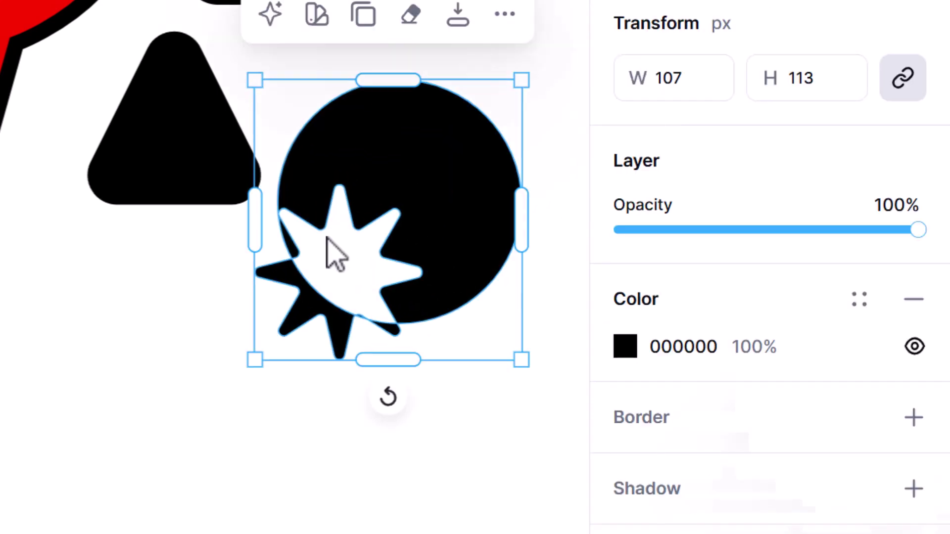
pyautogui.hotkey('ctrl', 'z')
pyautogui.hotkey('ctrl', 'z')
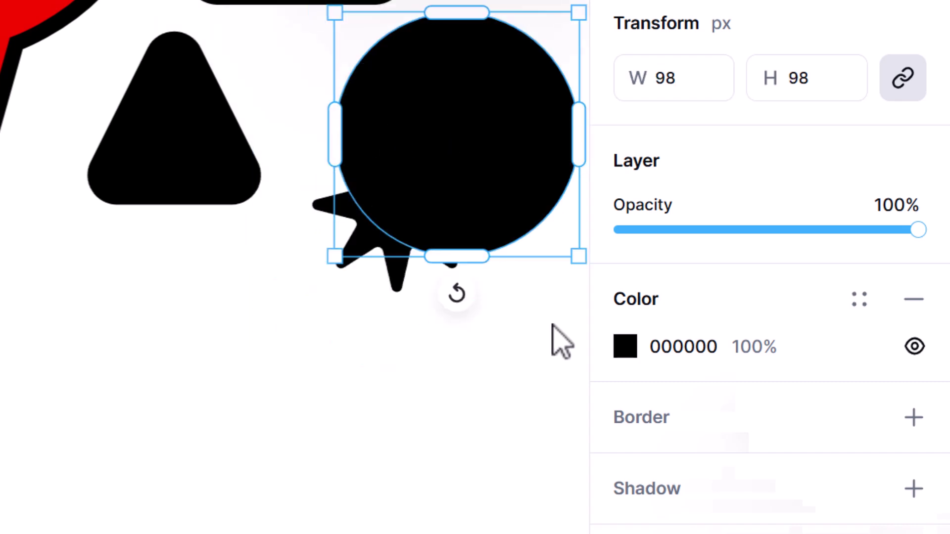
# - Move the eight-pointed star over the red shape's lower edge and enlarge it to about 220 × 231 px
pyautogui.click(552, 326)
pyautogui.click(370, 251)
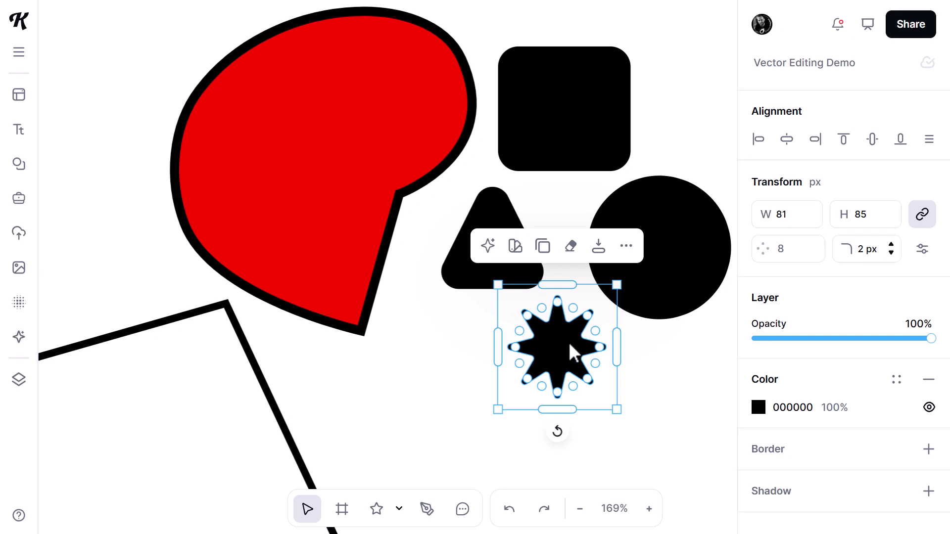
pyautogui.moveTo(572, 352); pyautogui.dragTo(332, 193)
pyautogui.moveTo(379, 255); pyautogui.dragTo(541, 434)
pyautogui.moveTo(419, 312); pyautogui.dragTo(425, 341)
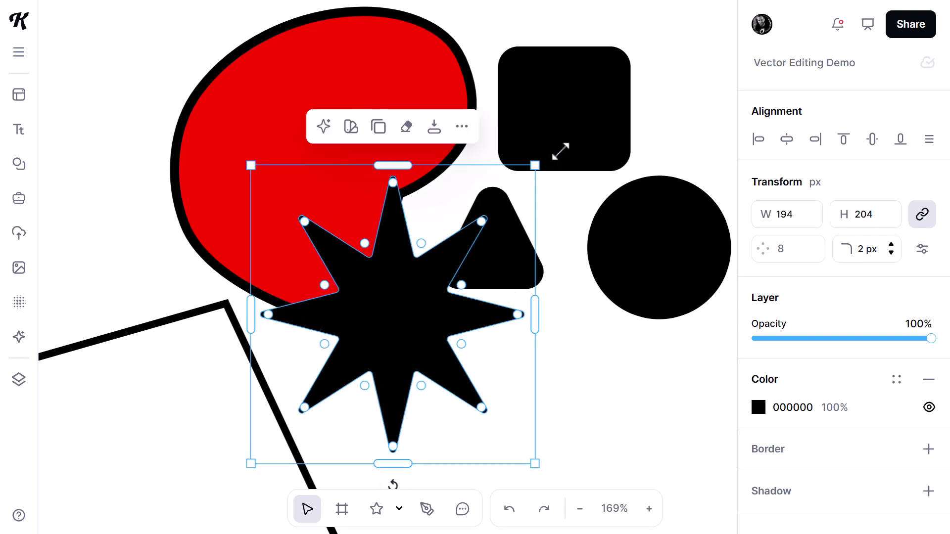
pyautogui.moveTo(560, 151); pyautogui.dragTo(598, 107)
pyautogui.moveTo(439, 275); pyautogui.dragTo(416, 288)
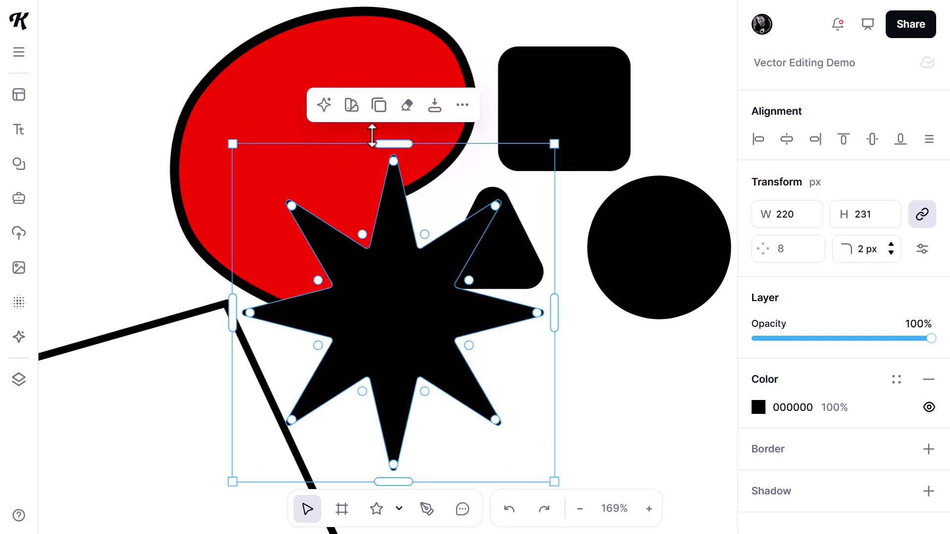
# - Subtract the eight-pointed star from the red shape
pyautogui.keyDown('shift'); pyautogui.click(392, 53); pyautogui.keyUp('shift')
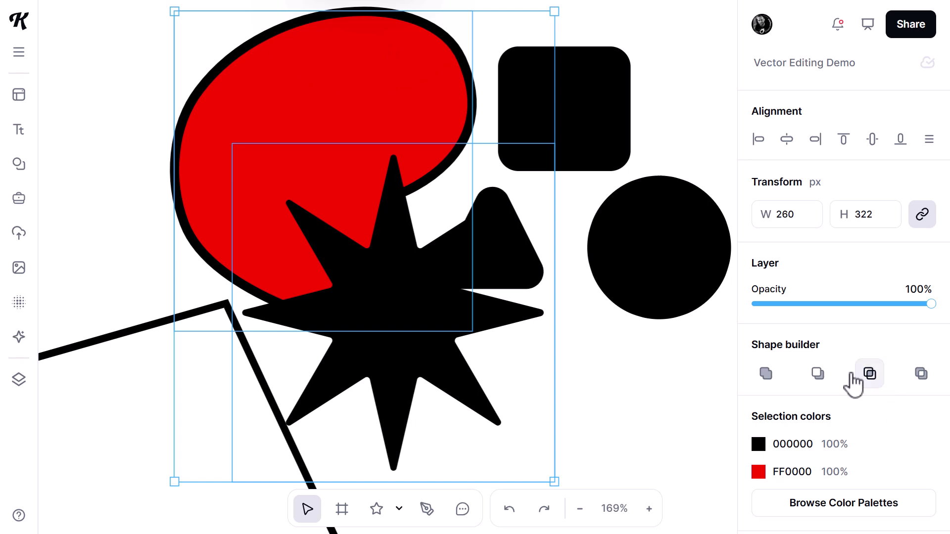
pyautogui.click(817, 381)
pyautogui.click(555, 339)
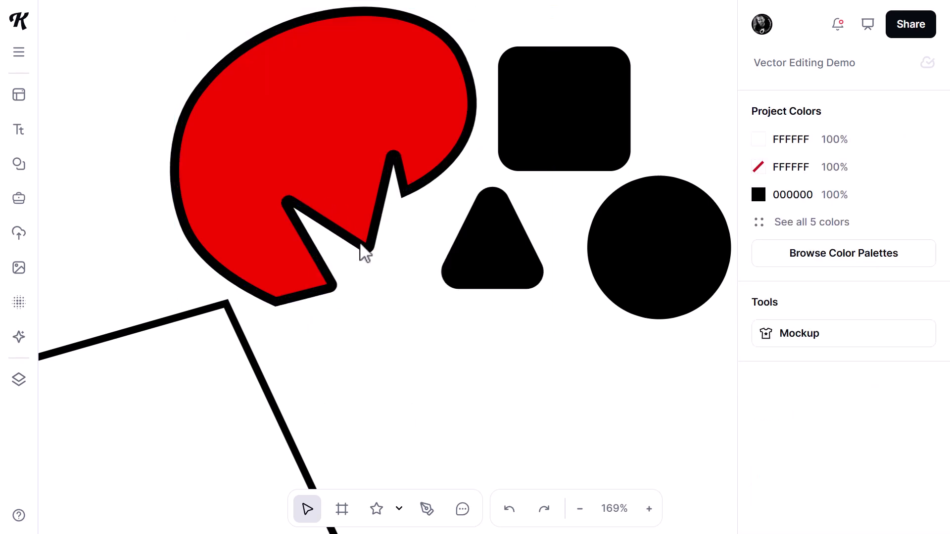
# - Rotate and enlarge the black triangle over the red shape's notched lower edge and unite it with the red shape
pyautogui.click(498, 262)
pyautogui.moveTo(497, 263); pyautogui.dragTo(366, 313)
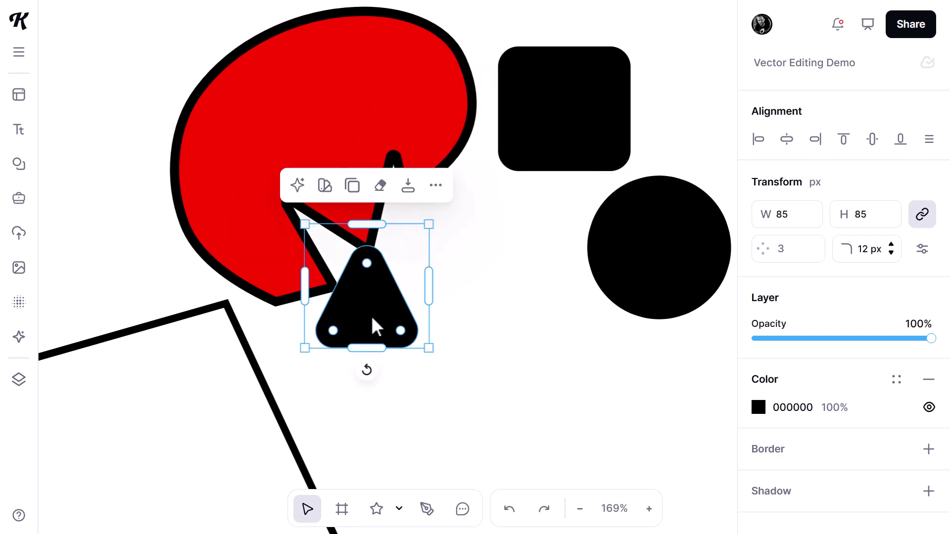
pyautogui.moveTo(369, 372); pyautogui.dragTo(321, 354)
pyautogui.moveTo(326, 269); pyautogui.dragTo(310, 261)
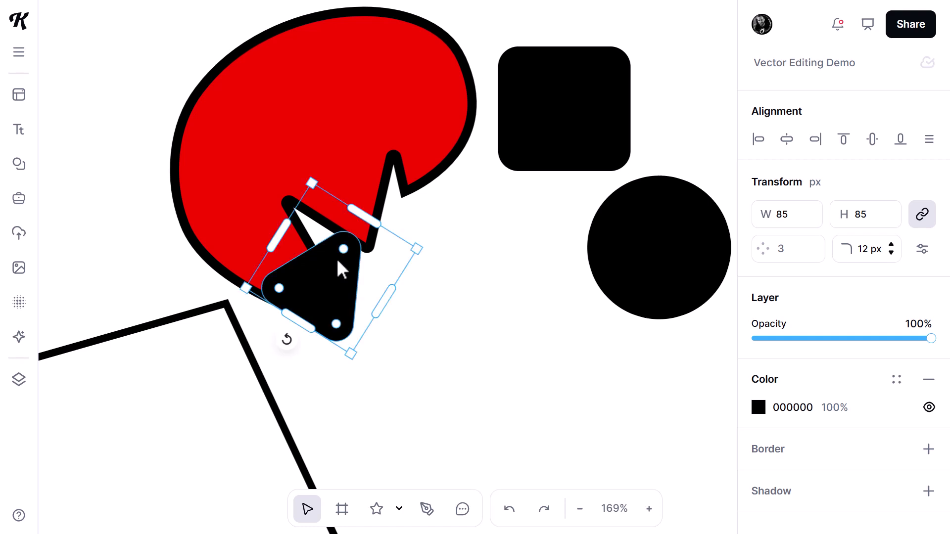
pyautogui.moveTo(424, 248); pyautogui.dragTo(546, 214)
pyautogui.keyDown('shift'); pyautogui.click(449, 144); pyautogui.keyUp('shift')
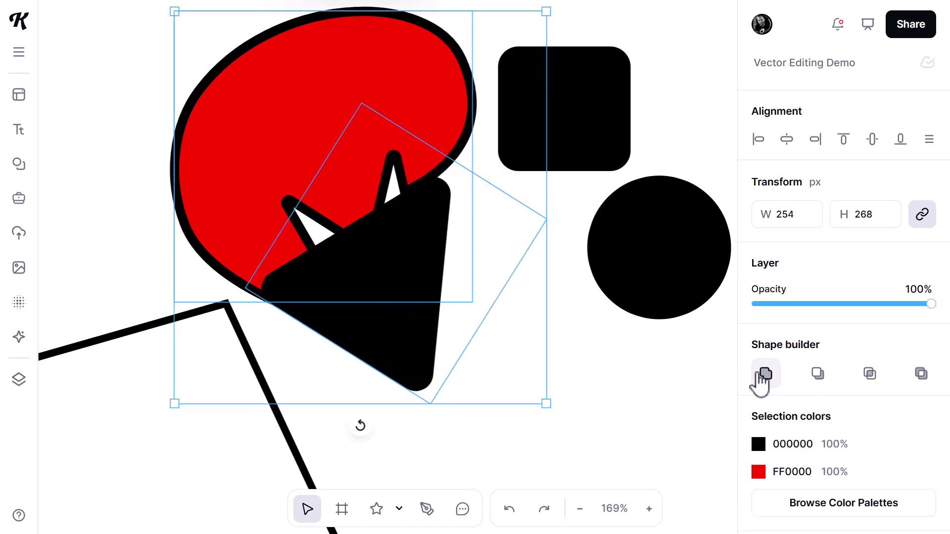
pyautogui.click(759, 374)
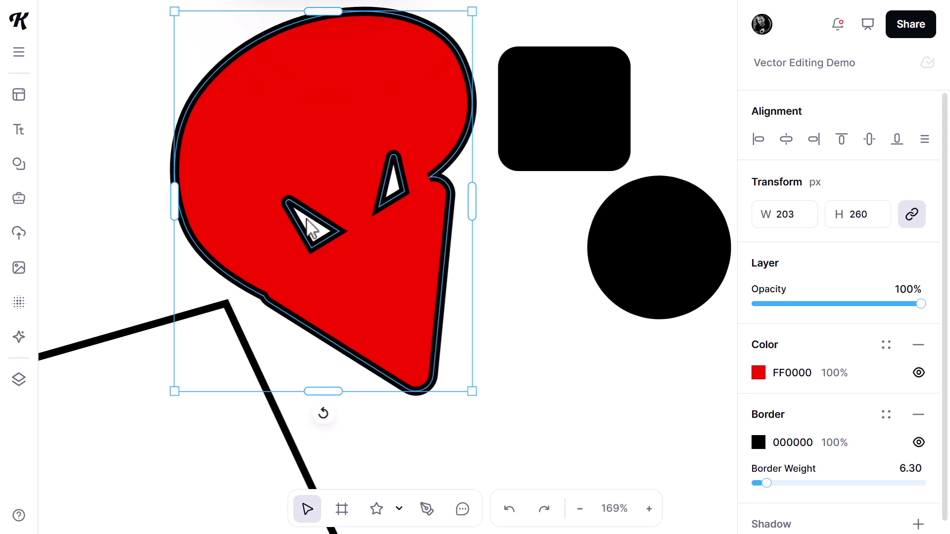
# - Reshape the two triangular cutouts inside the red shape by moving their corner points
pyautogui.doubleClick(332, 234)
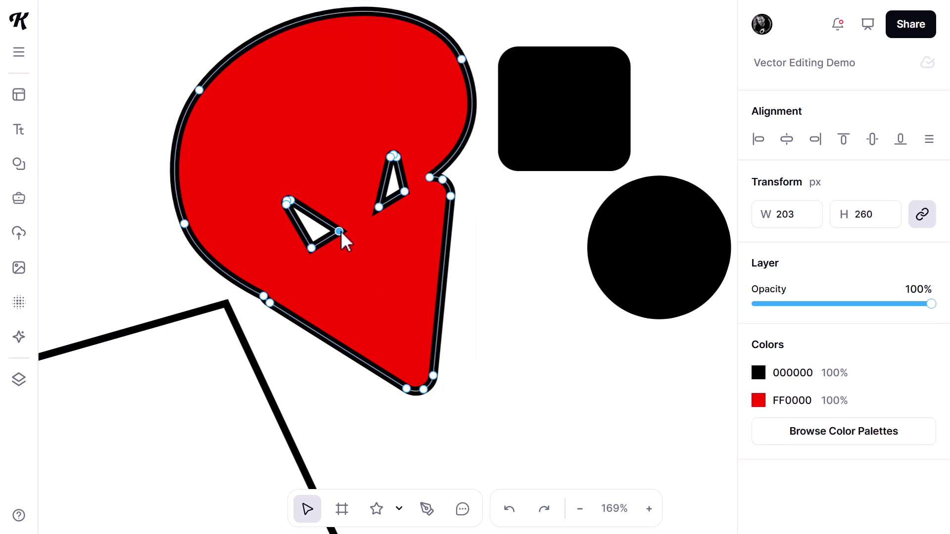
pyautogui.moveTo(340, 231); pyautogui.dragTo(297, 252)
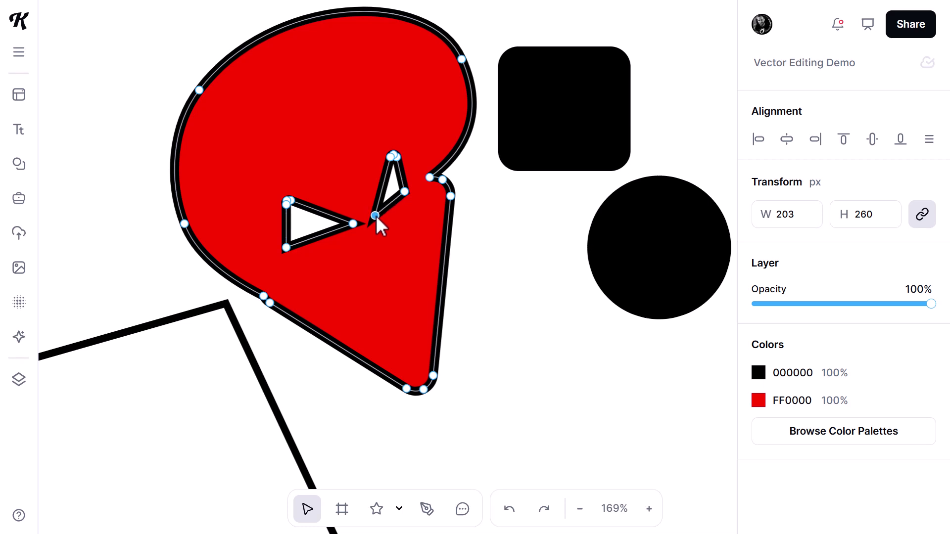
# - Shrink the black circle onto the red shape's lower part below the triangular cutouts and subtract it as a round hole
pyautogui.click(674, 259)
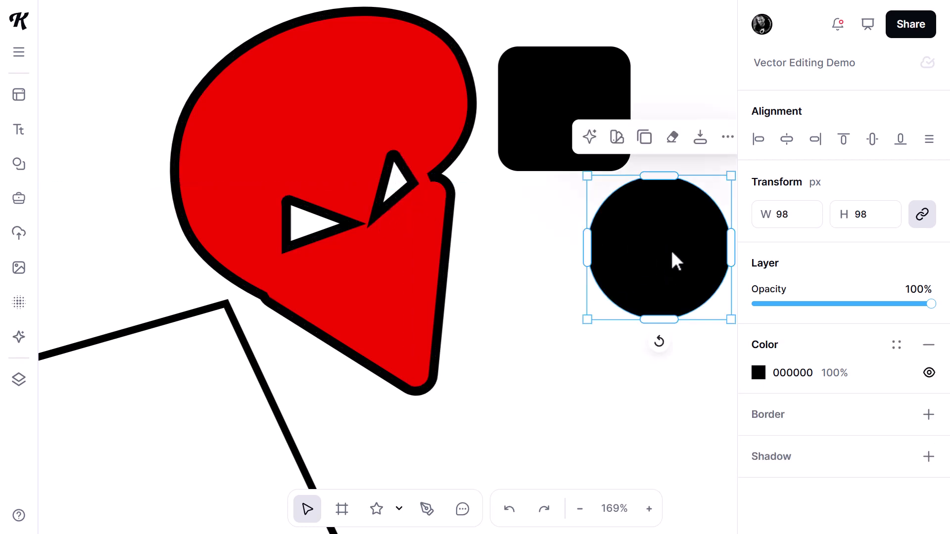
pyautogui.moveTo(674, 259); pyautogui.dragTo(435, 284)
pyautogui.moveTo(497, 356); pyautogui.dragTo(399, 307)
pyautogui.keyDown('shift'); pyautogui.click(430, 197); pyautogui.keyUp('shift')
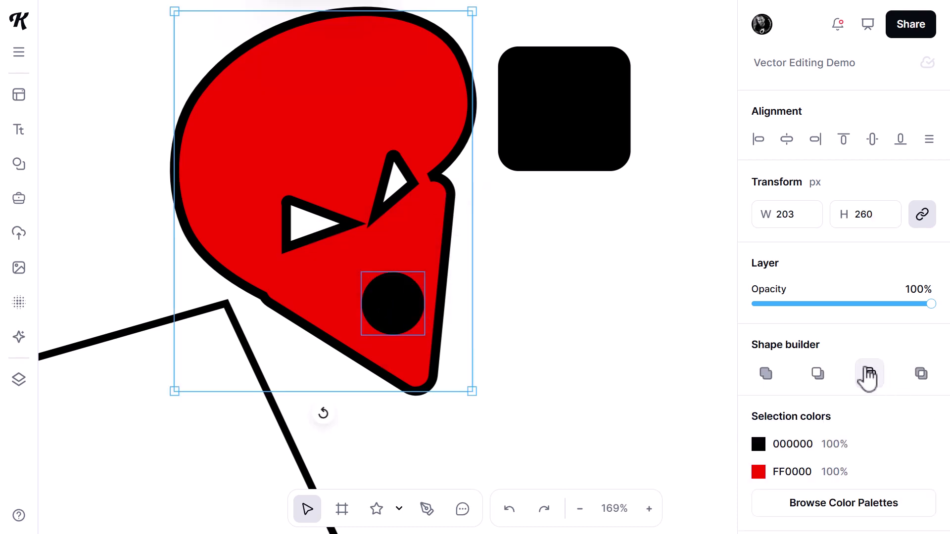
pyautogui.click(817, 373)
# - Move the black rounded square onto the red shape's lower tip and enlarge it
pyautogui.scroll(-5, 517, 316)
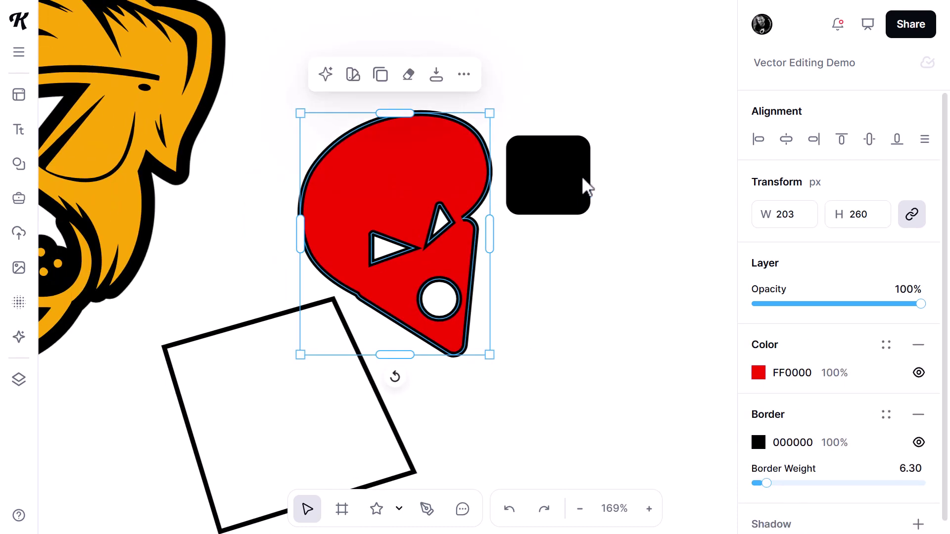
pyautogui.moveTo(581, 208); pyautogui.dragTo(476, 393)
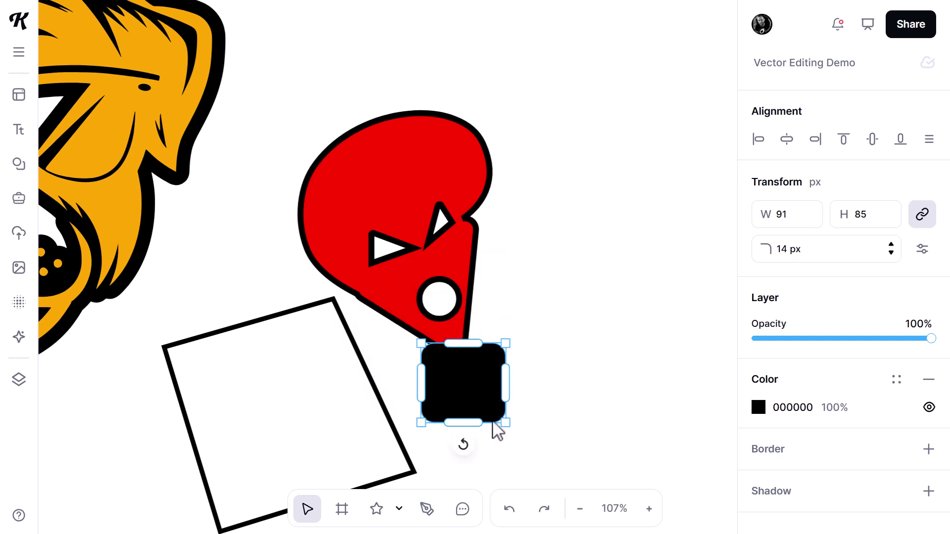
pyautogui.moveTo(507, 422); pyautogui.dragTo(579, 478)
pyautogui.moveTo(543, 431); pyautogui.dragTo(521, 423)
# - Unite the rounded square with the red shape and move the combined shape up and to the right
pyautogui.keyDown('shift'); pyautogui.click(458, 191); pyautogui.keyUp('shift')
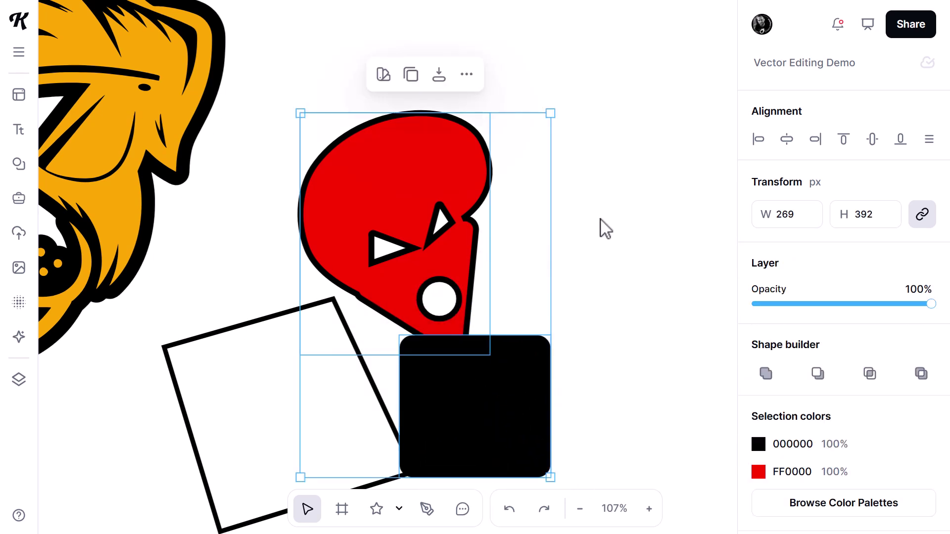
pyautogui.click(774, 379)
pyautogui.moveTo(502, 257); pyautogui.dragTo(535, 218)
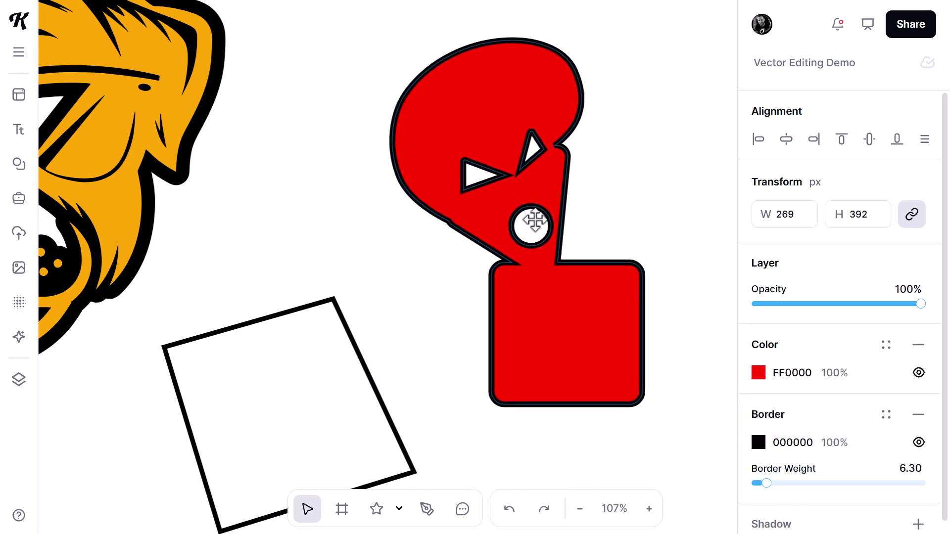
pyautogui.click(669, 268)
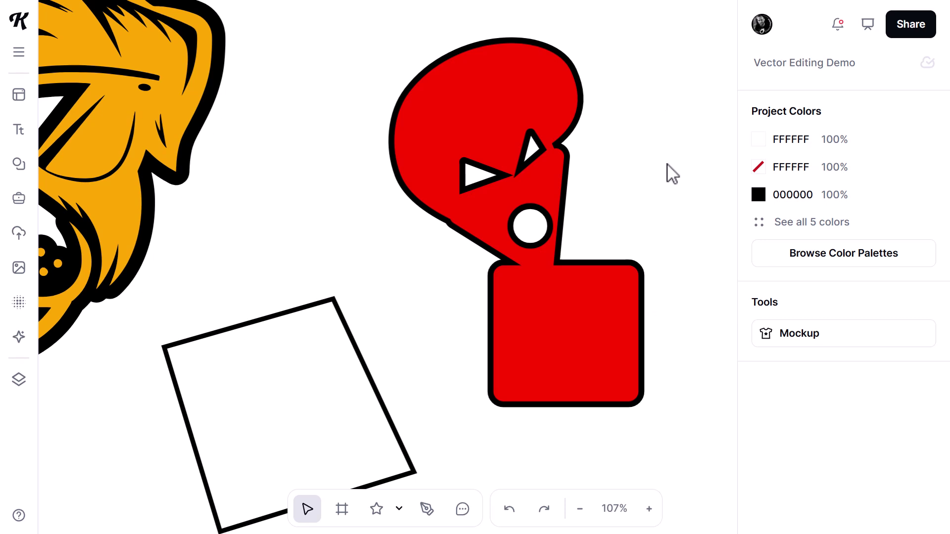
pyautogui.click(552, 276)
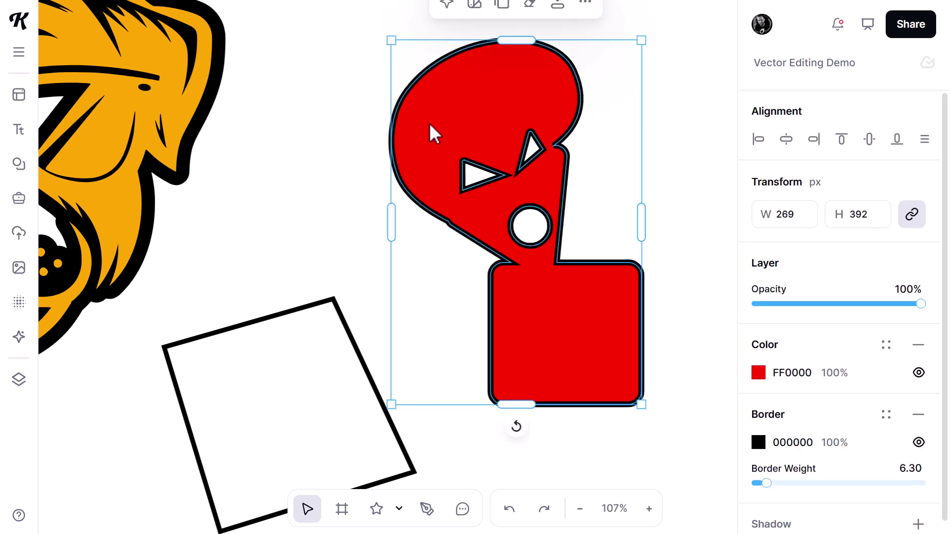
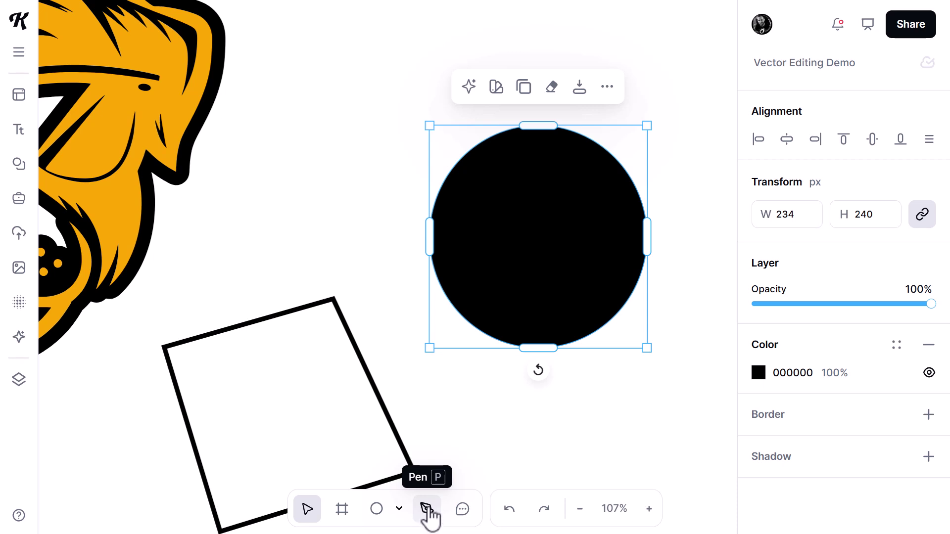
# - Draw a closed, wavy-edged Pen tool shape that overlaps the left side of the black circle
pyautogui.click(426, 509)
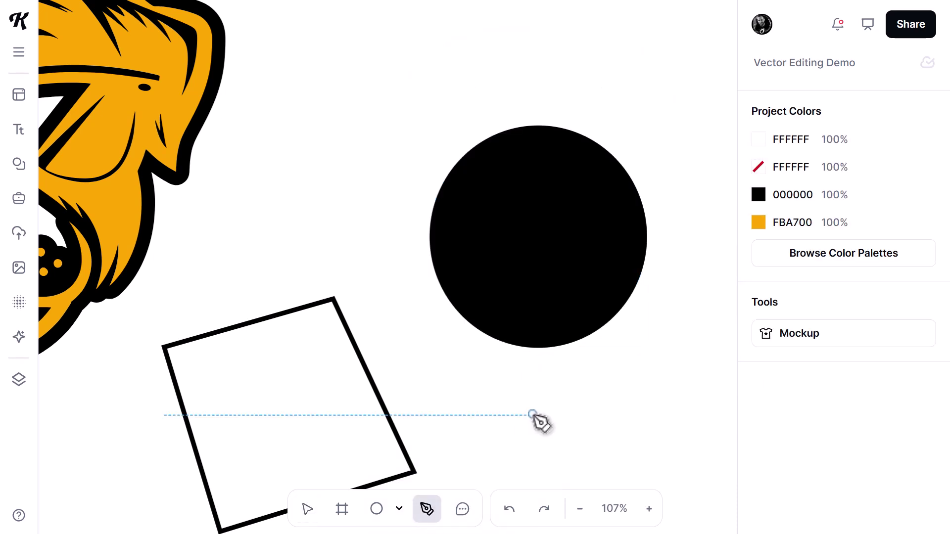
pyautogui.click(539, 348)
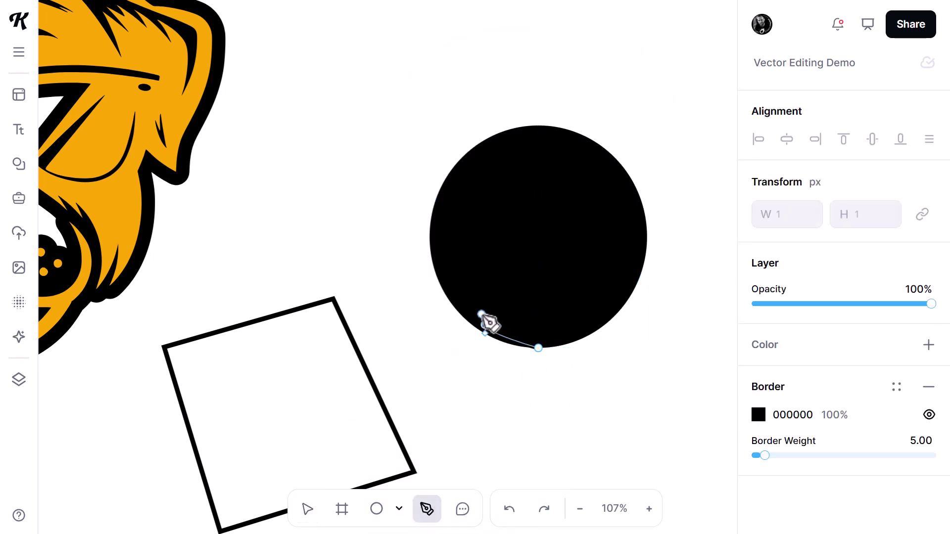
pyautogui.moveTo(485, 325); pyautogui.dragTo(477, 300)
pyautogui.moveTo(466, 257); pyautogui.dragTo(460, 197)
pyautogui.moveTo(473, 164); pyautogui.dragTo(473, 143)
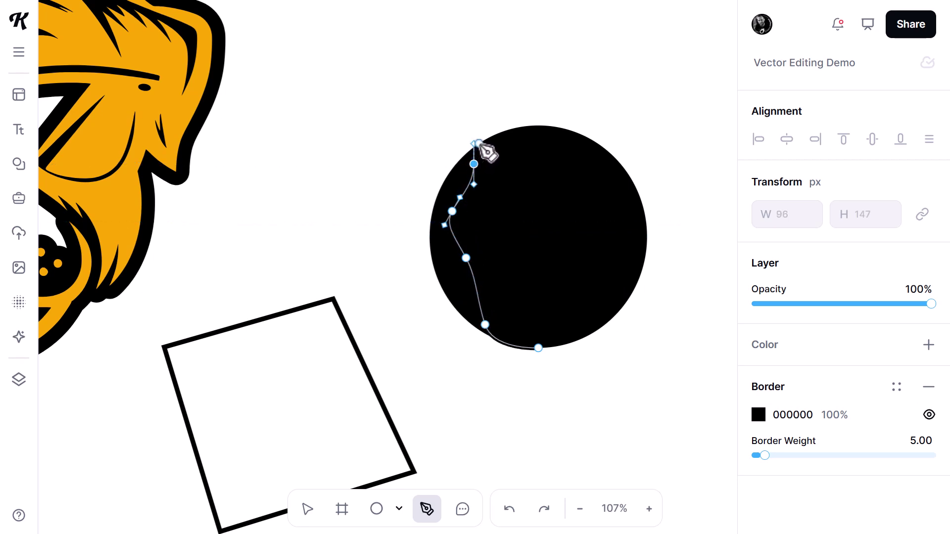
pyautogui.moveTo(522, 125); pyautogui.dragTo(558, 117)
pyautogui.moveTo(565, 85); pyautogui.dragTo(545, 75)
pyautogui.moveTo(466, 70); pyautogui.dragTo(403, 98)
pyautogui.moveTo(366, 258); pyautogui.dragTo(378, 307)
pyautogui.moveTo(398, 365); pyautogui.dragTo(430, 403)
pyautogui.moveTo(506, 439); pyautogui.dragTo(552, 416)
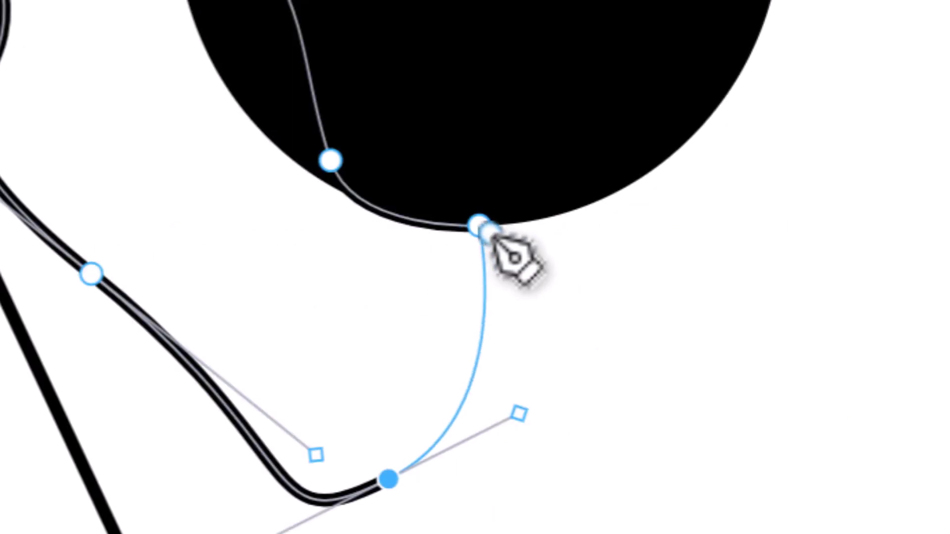
pyautogui.click(480, 226)
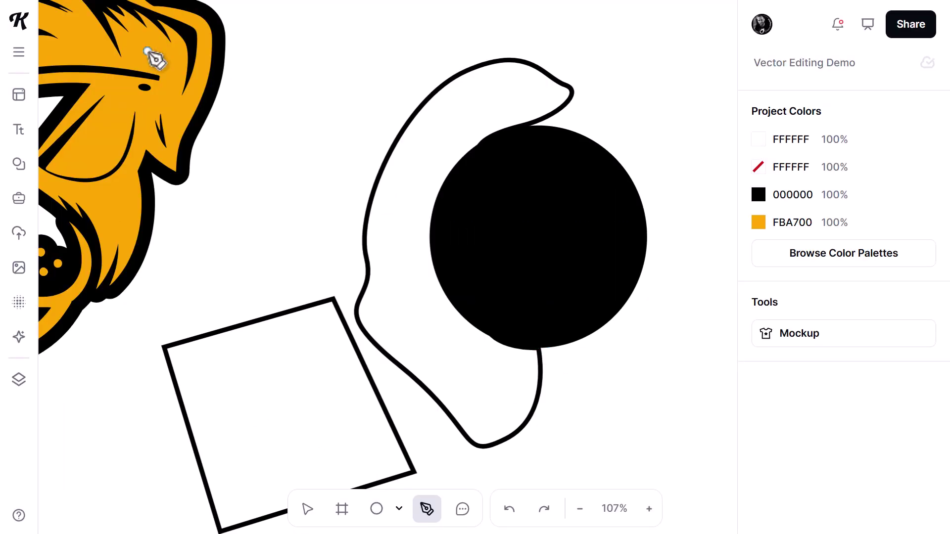
# - Subtract the outlined Pen shape from the black circle
pyautogui.click(307, 510)
pyautogui.click(467, 442)
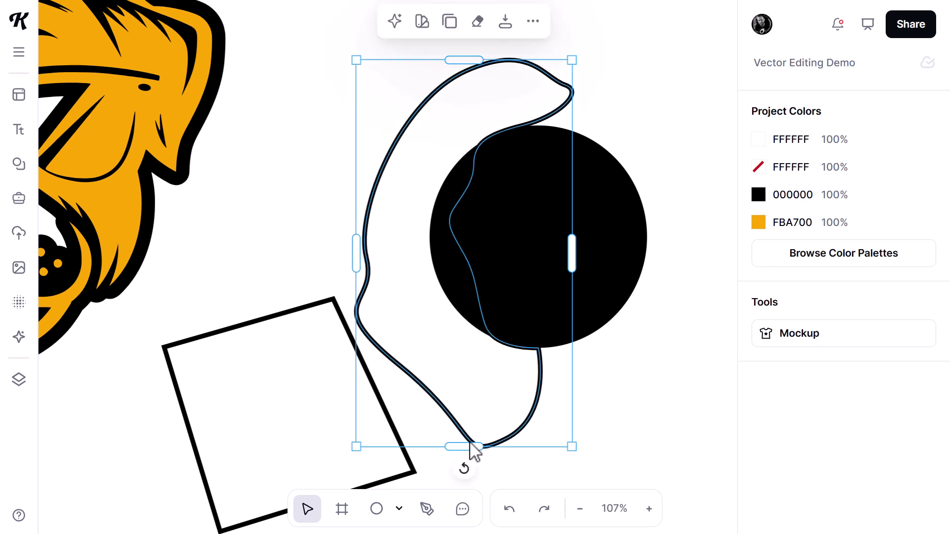
pyautogui.keyDown('shift'); pyautogui.click(617, 192); pyautogui.keyUp('shift')
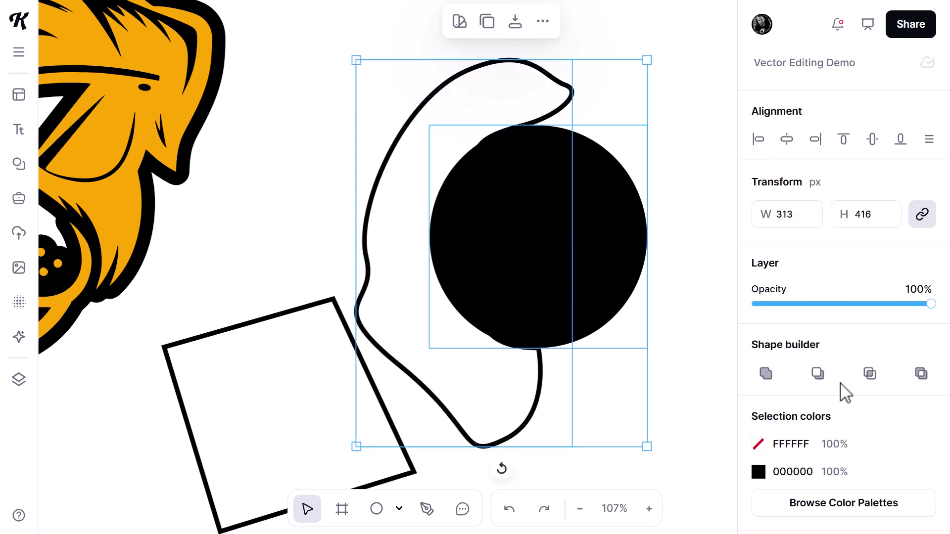
pyautogui.click(818, 374)
pyautogui.click(642, 391)
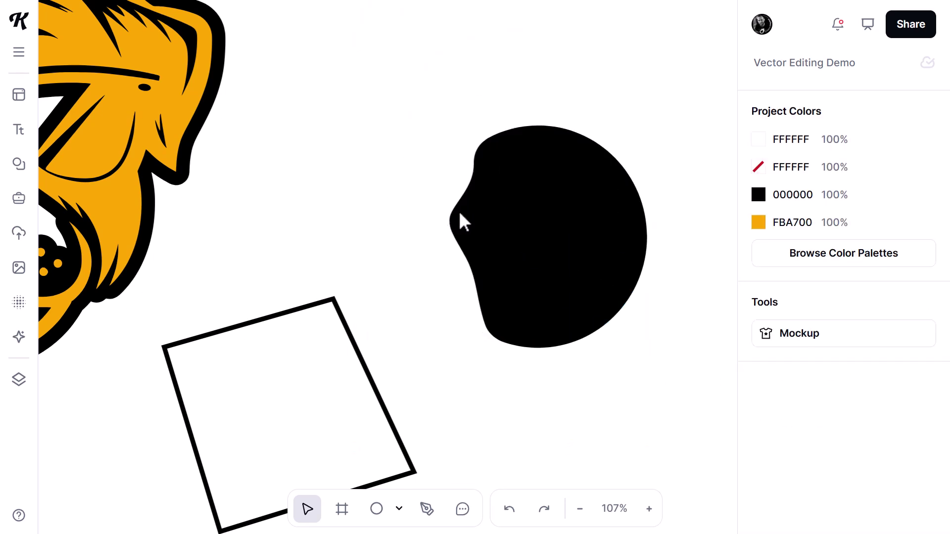
# - Reshape the right side of the black shape by moving its side and lower-right anchor points inward, making it about 178 px wide
pyautogui.click(473, 228)
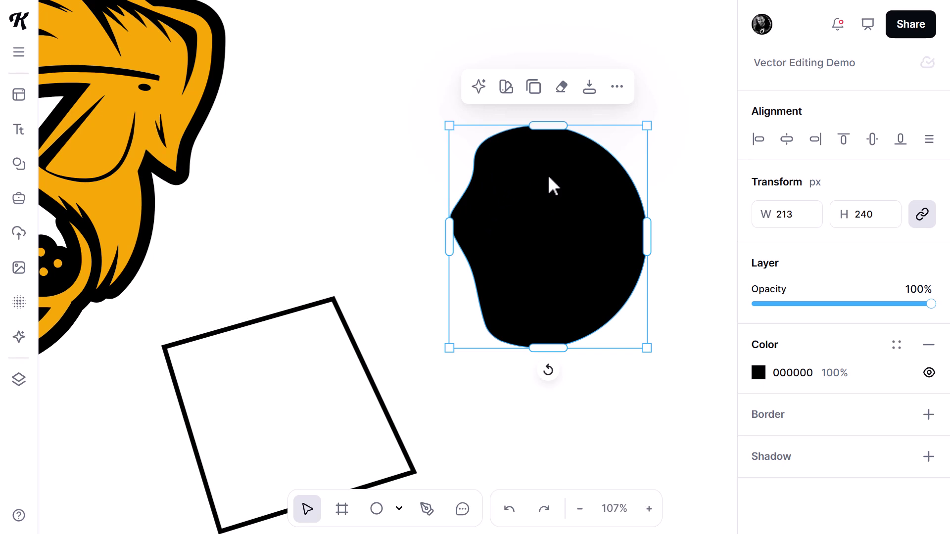
pyautogui.doubleClick(627, 246)
pyautogui.moveTo(646, 233); pyautogui.dragTo(615, 233)
pyautogui.click(602, 308)
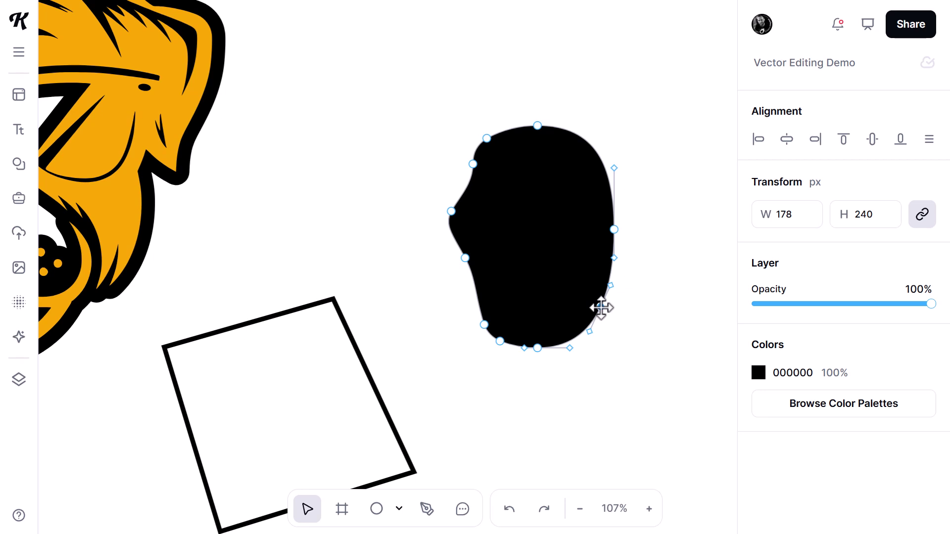
pyautogui.moveTo(602, 308); pyautogui.dragTo(591, 271)
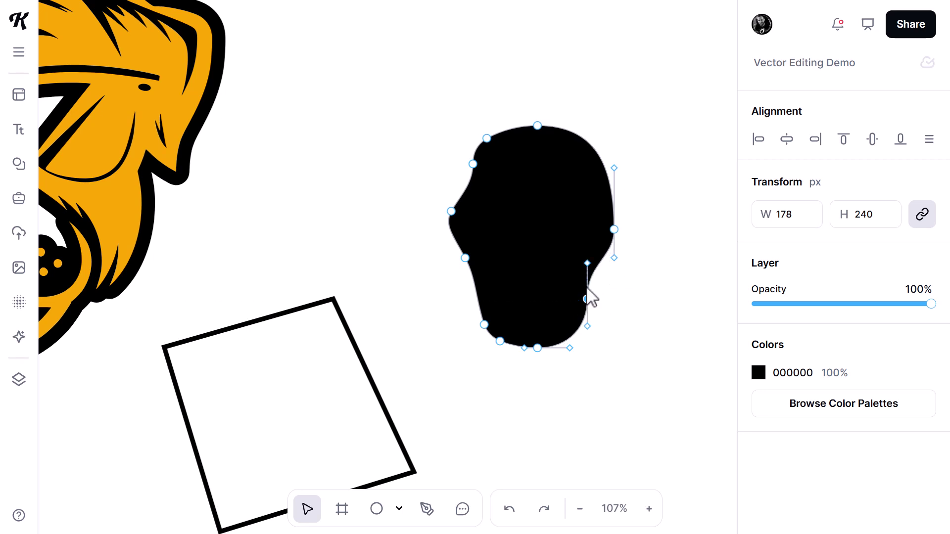
pyautogui.moveTo(589, 303); pyautogui.dragTo(593, 308)
pyautogui.click(609, 378)
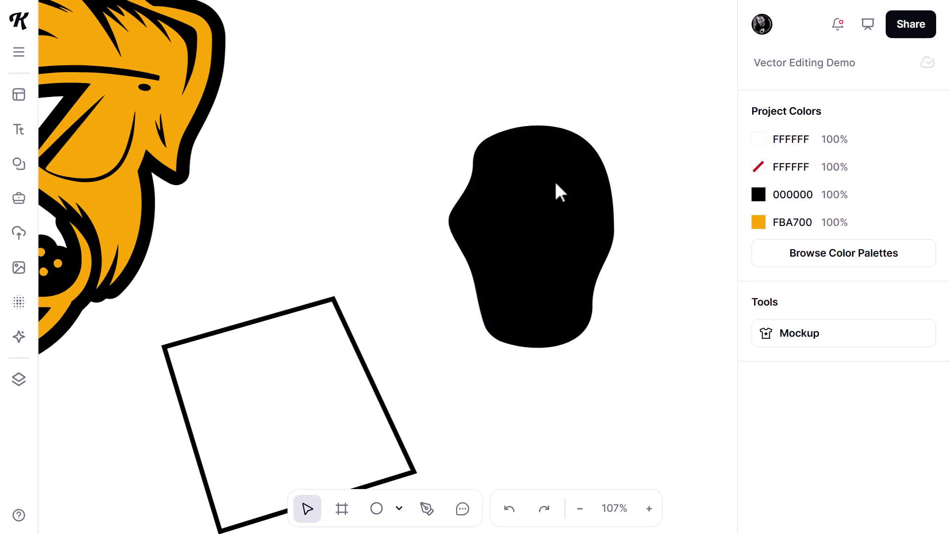
# - Draw a small closed hook-shaped curve with the Pen tool in the empty space between the dog and the black shape
pyautogui.click(553, 181)
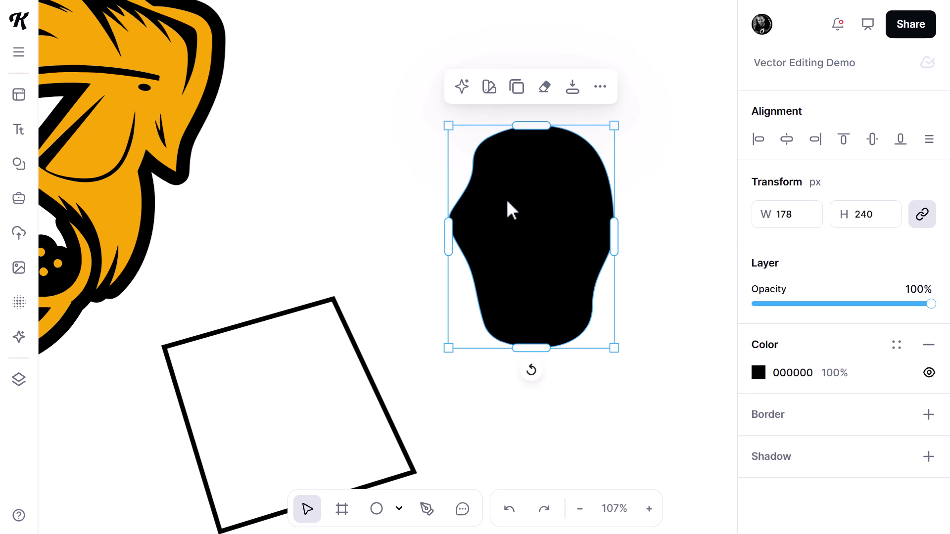
pyautogui.click(425, 510)
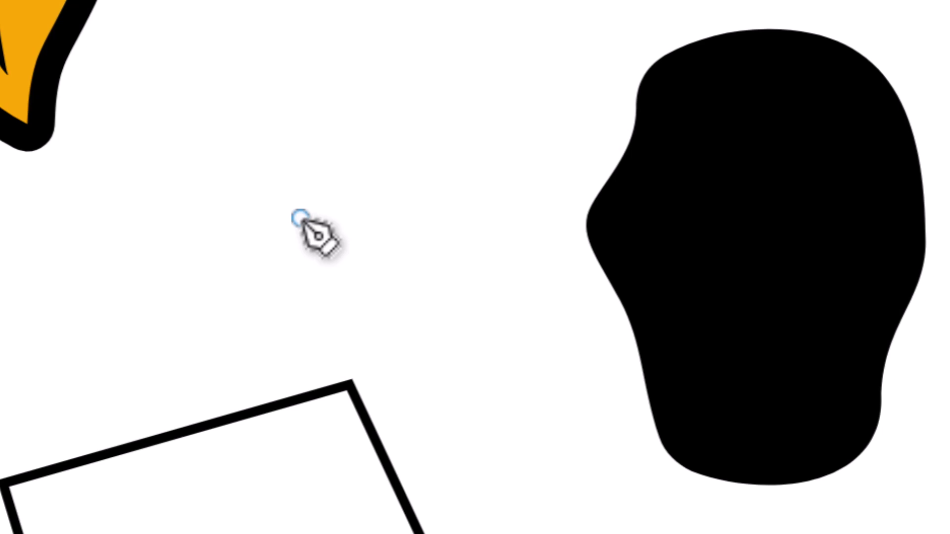
pyautogui.click(329, 180)
pyautogui.moveTo(305, 256); pyautogui.dragTo(308, 332)
pyautogui.moveTo(343, 332); pyautogui.dragTo(360, 335)
pyautogui.moveTo(385, 334); pyautogui.dragTo(371, 307)
pyautogui.moveTo(343, 317); pyautogui.dragTo(329, 309)
pyautogui.moveTo(305, 287); pyautogui.dragTo(321, 259)
pyautogui.click(307, 509)
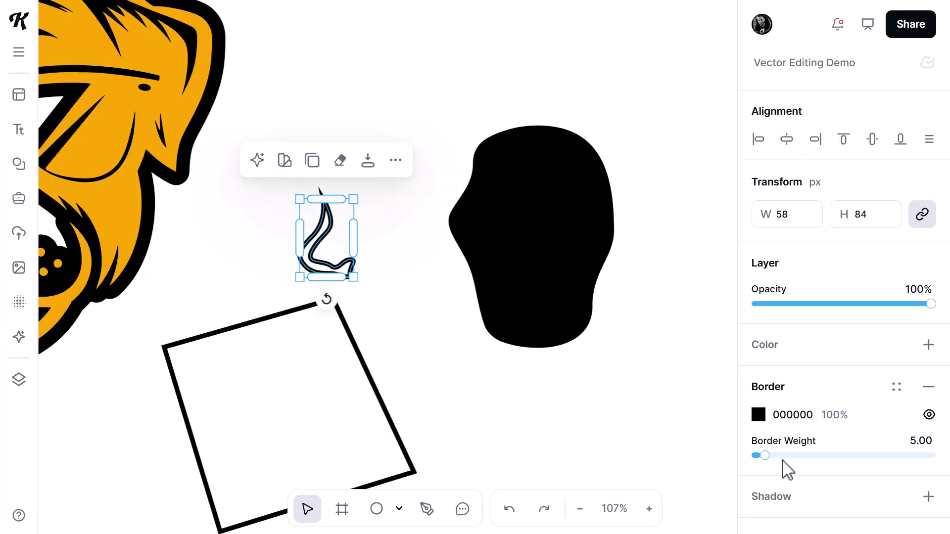
# - Set the hook shape's border weight to 0 and give it a grey 857878 fill
pyautogui.moveTo(764, 456); pyautogui.dragTo(741, 456)
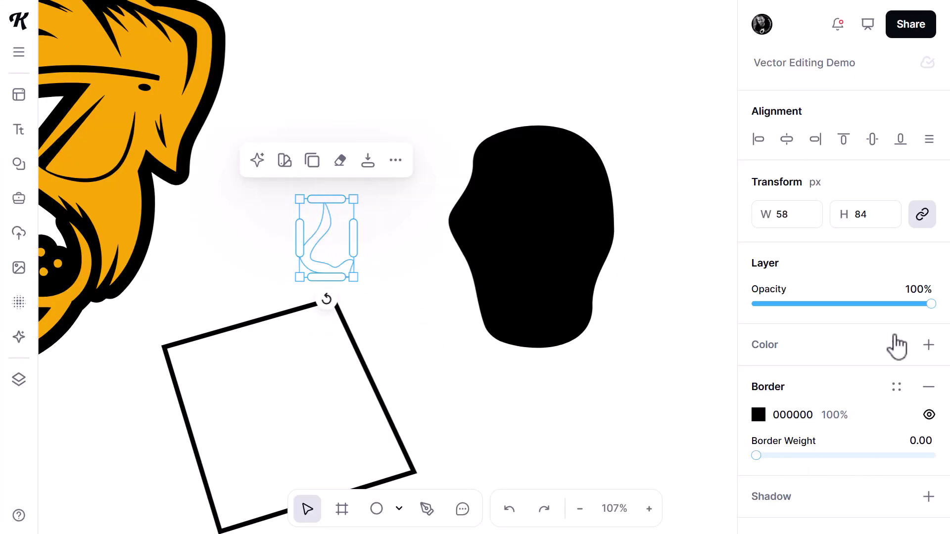
pyautogui.click(929, 345)
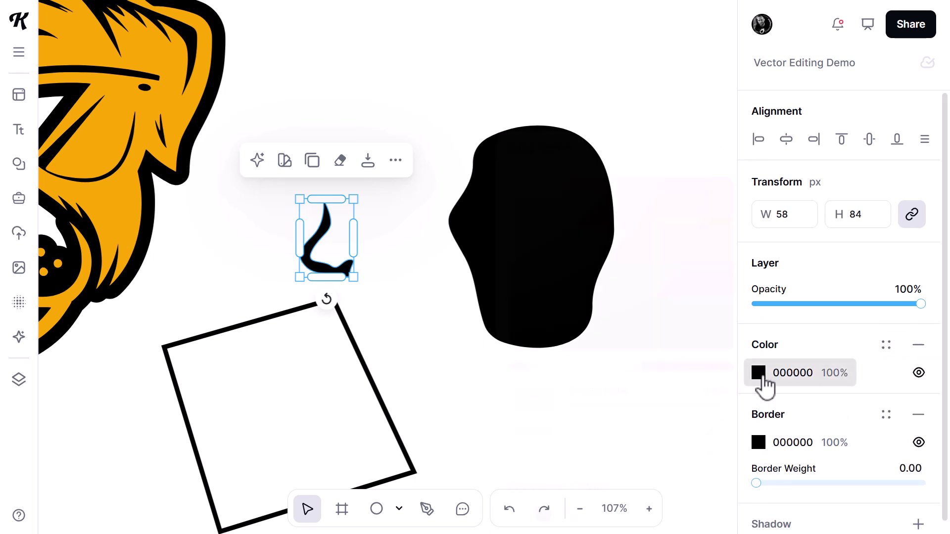
pyautogui.click(529, 261)
pyautogui.click(410, 260)
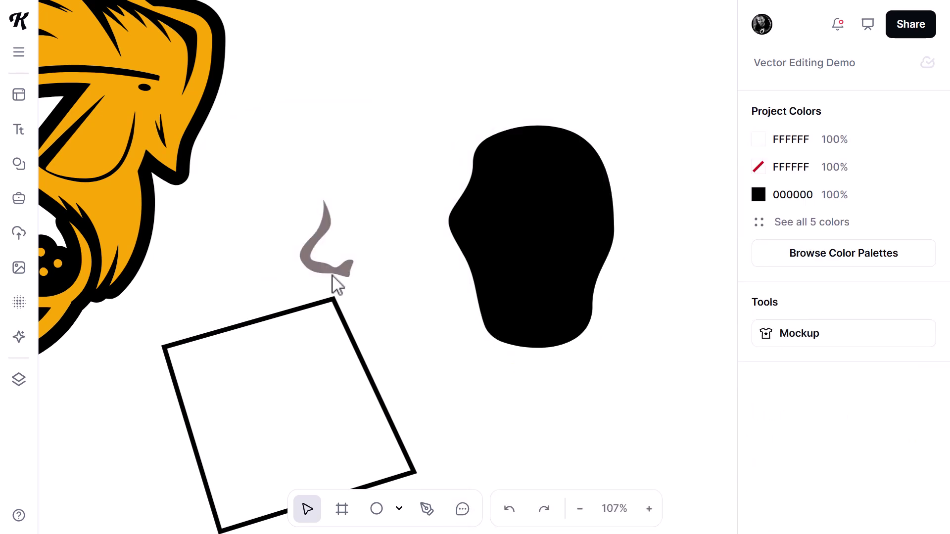
# - Move the grey hook shape onto the black shape and smooth its lower curve by adjusting its anchor points
pyautogui.moveTo(351, 271); pyautogui.dragTo(543, 277)
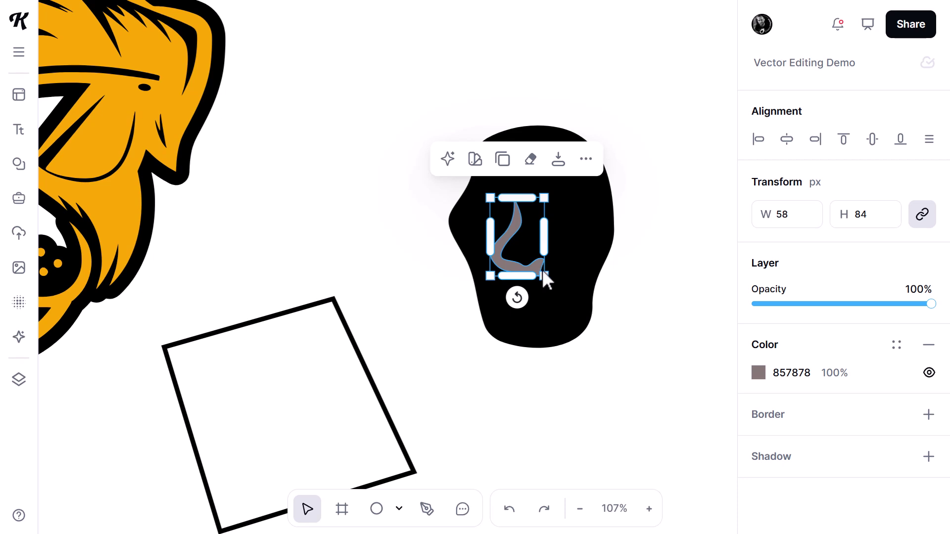
pyautogui.scroll(10, 543, 273)
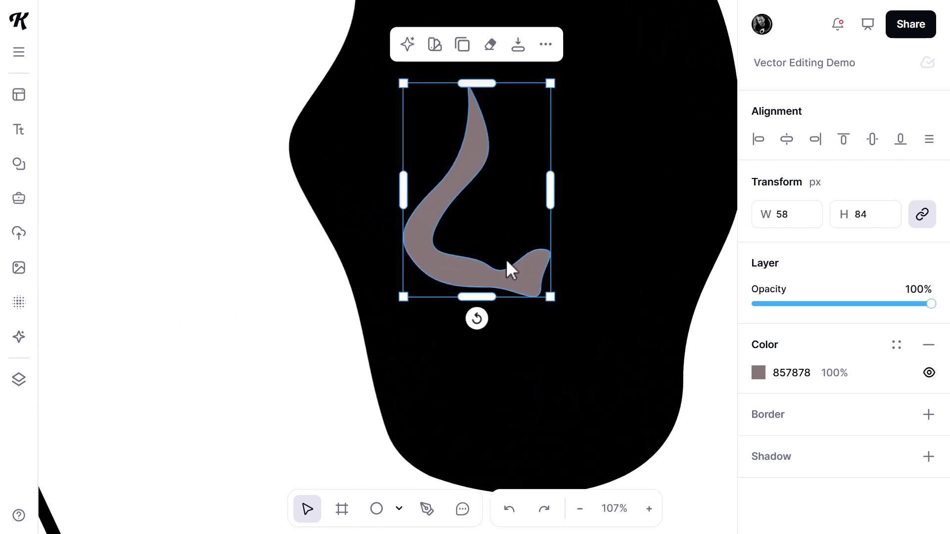
pyautogui.doubleClick(510, 277)
pyautogui.click(474, 266)
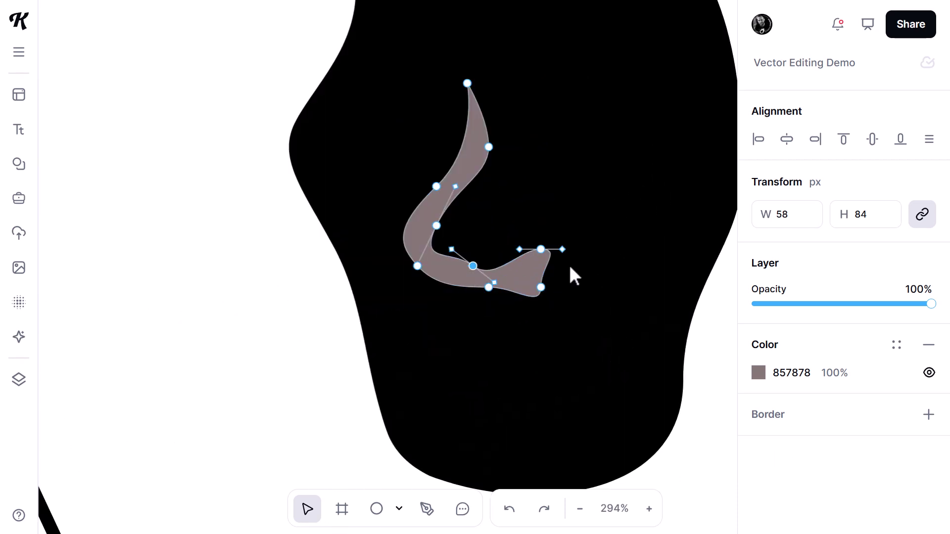
pyautogui.moveTo(488, 287); pyautogui.dragTo(477, 297)
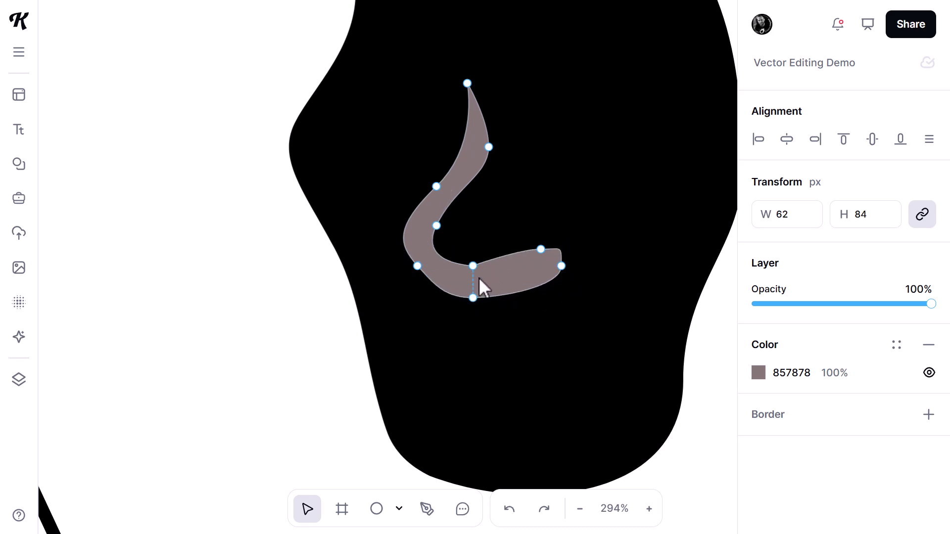
pyautogui.moveTo(519, 250); pyautogui.dragTo(483, 277)
pyautogui.moveTo(417, 266); pyautogui.dragTo(412, 277)
pyautogui.scroll(-4, 288, 257)
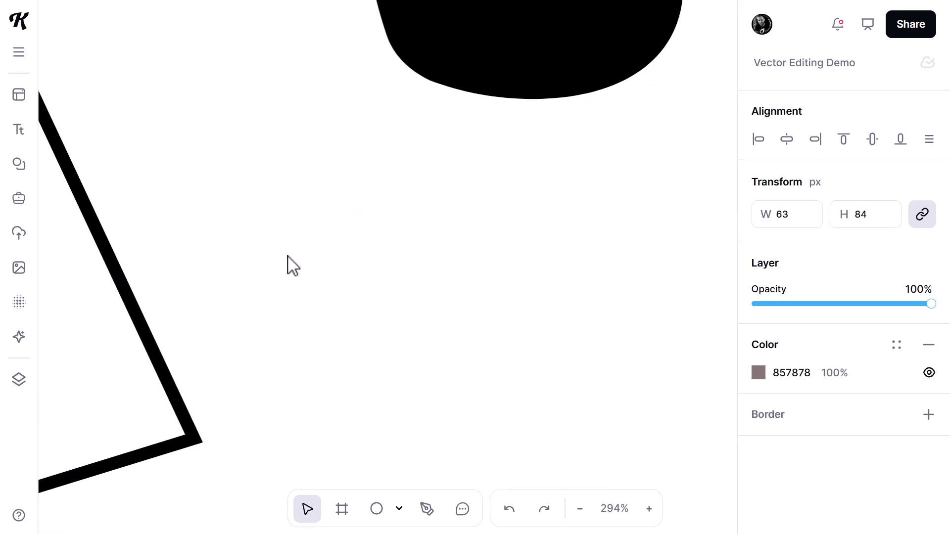
pyautogui.scroll(2, 358, 258)
pyautogui.scroll(-5, 358, 258)
pyautogui.click(567, 134)
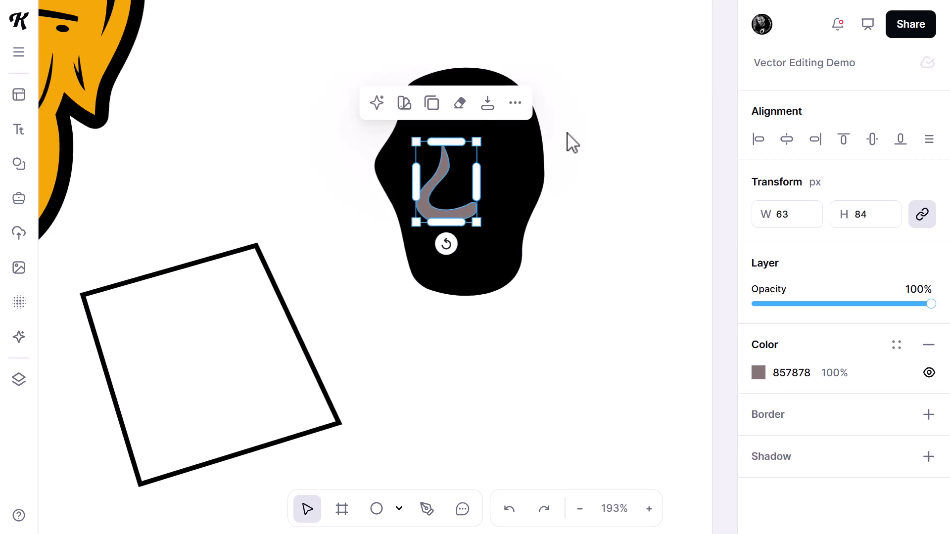
pyautogui.click(613, 108)
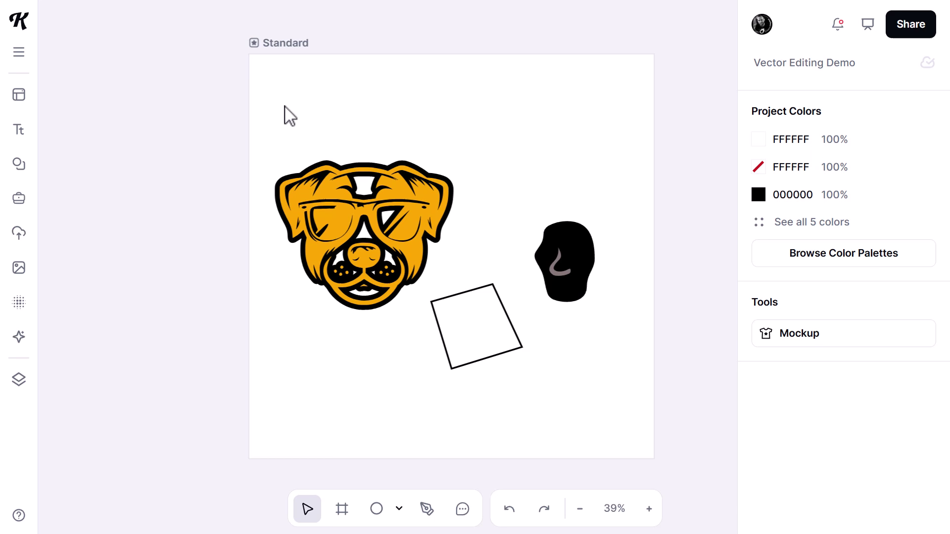
# - Delete all the artwork from the artboard
pyautogui.moveTo(263, 107); pyautogui.dragTo(665, 413)
pyautogui.press('Delete')
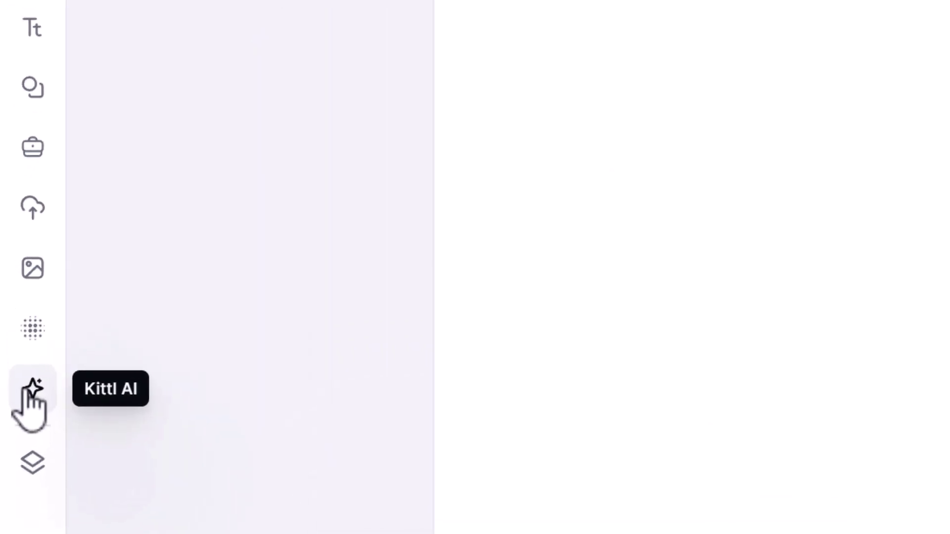
# - Start a new image in the Kittl AI image generator with the Mascot clipart style
pyautogui.click(19, 341)
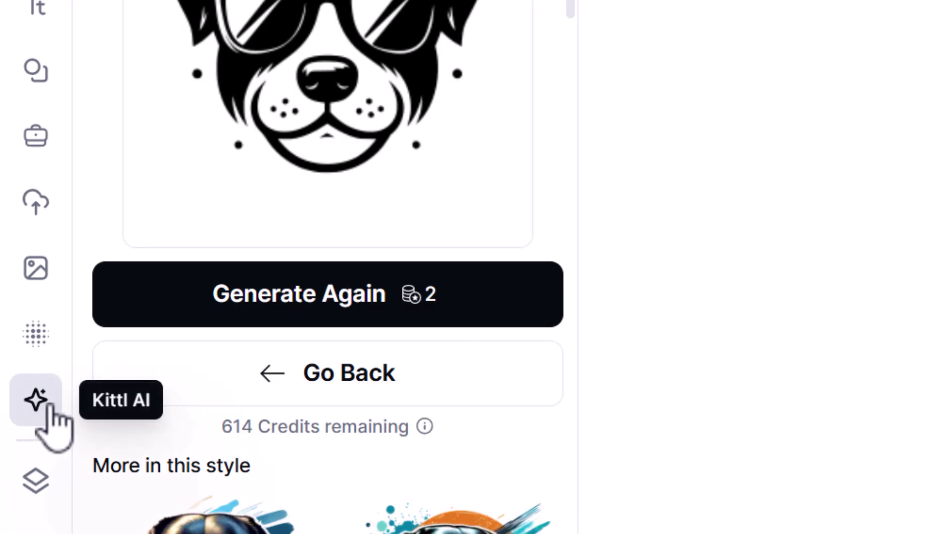
pyautogui.click(223, 403)
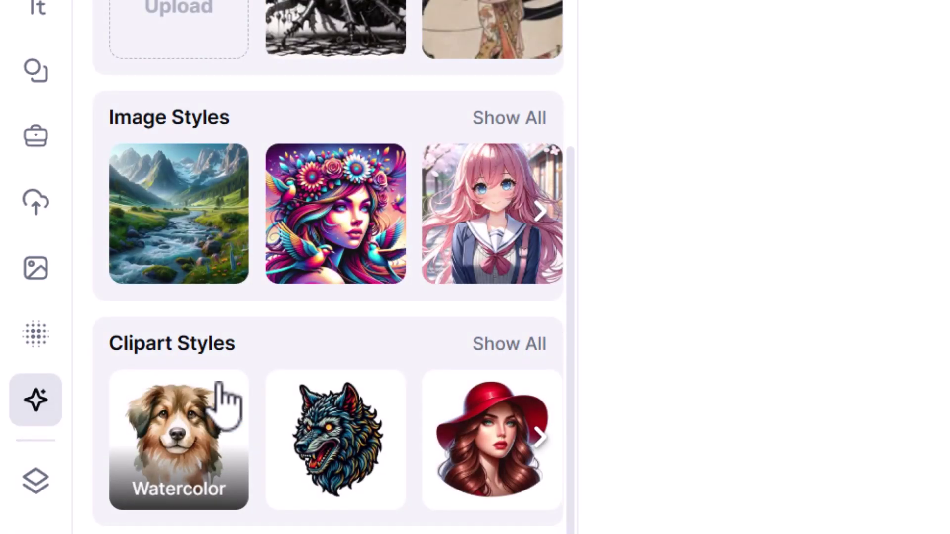
pyautogui.click(531, 345)
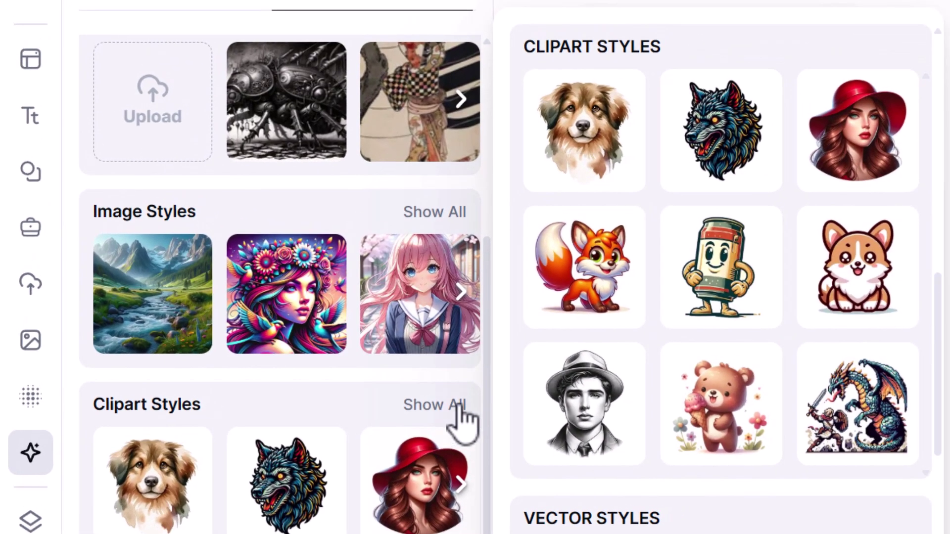
pyautogui.click(712, 252)
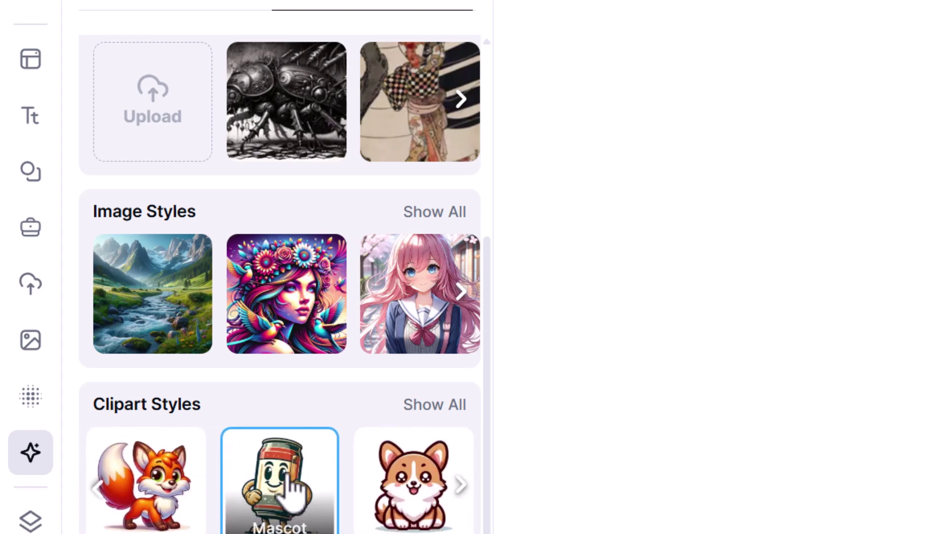
# - Generate an image with the prompt "A cartoon dog face wearing sunglasses, plain green background"
pyautogui.scroll(8, 292, 401)
pyautogui.click(214, 171)
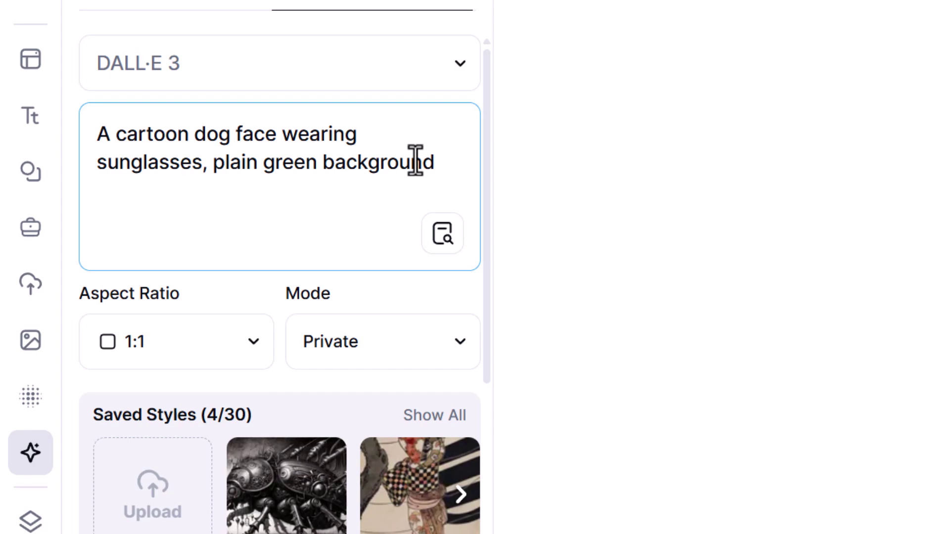
pyautogui.scroll(-10, 297, 477)
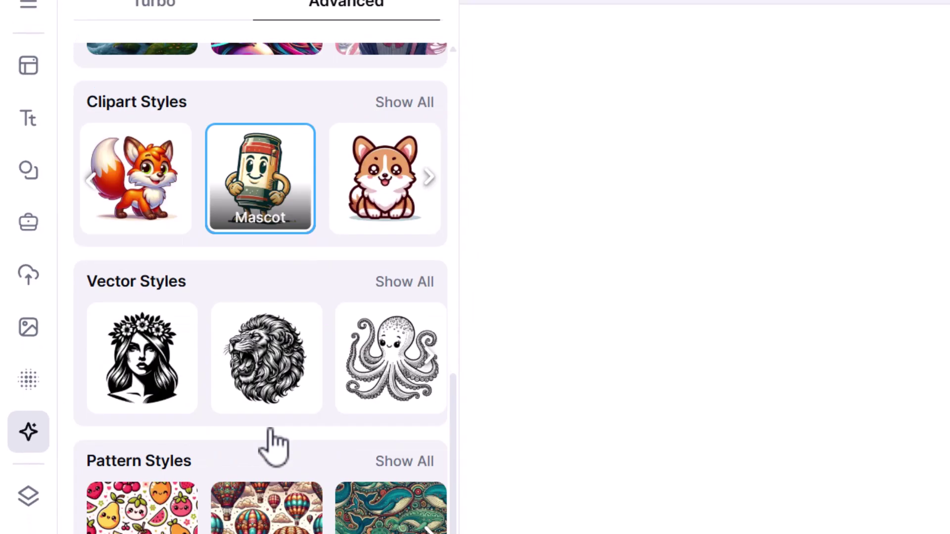
pyautogui.click(210, 476)
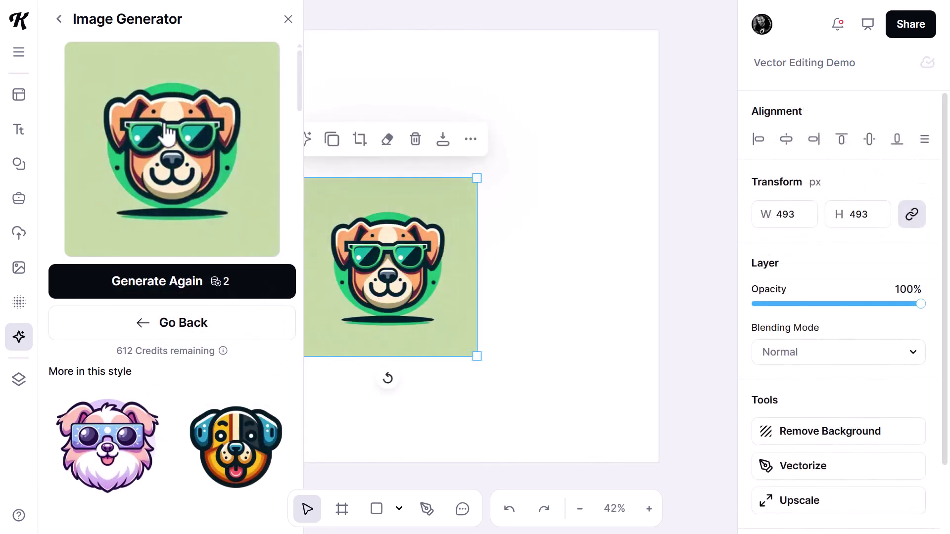
# - Close the image generator and examine the edges around the generated dog's sunglasses at high magnification
pyautogui.click(539, 245)
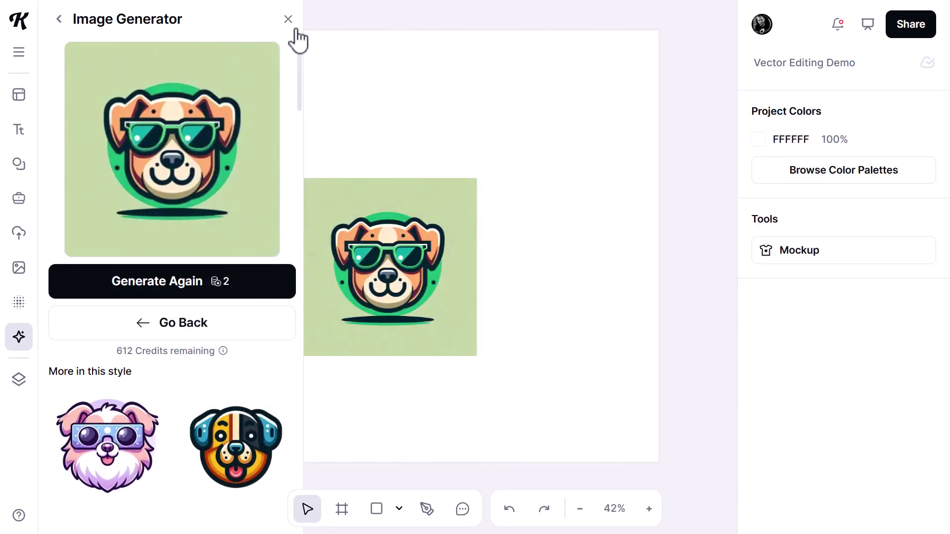
pyautogui.click(288, 19)
pyautogui.scroll(5, 401, 270)
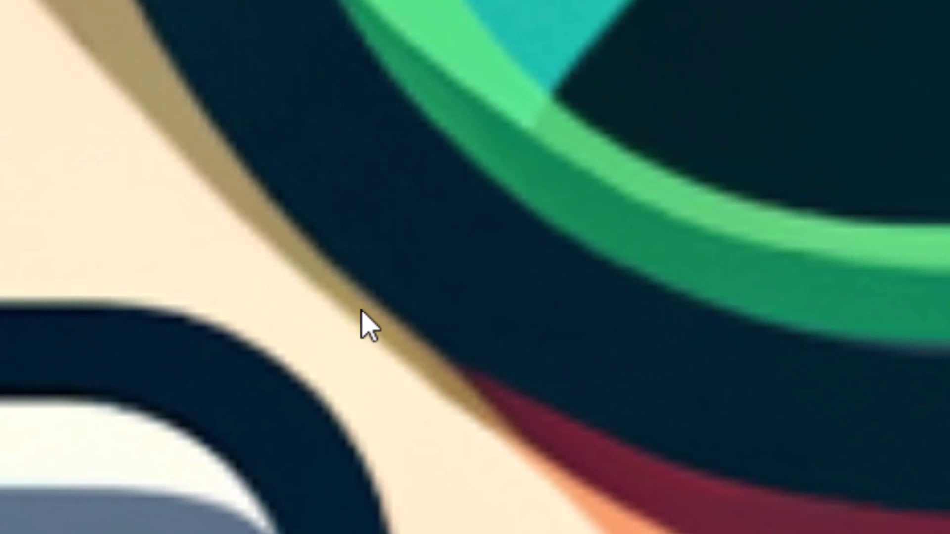
# - Vectorize the generated dog image using 16 colors
pyautogui.scroll(-5, 365, 302)
pyautogui.click(345, 224)
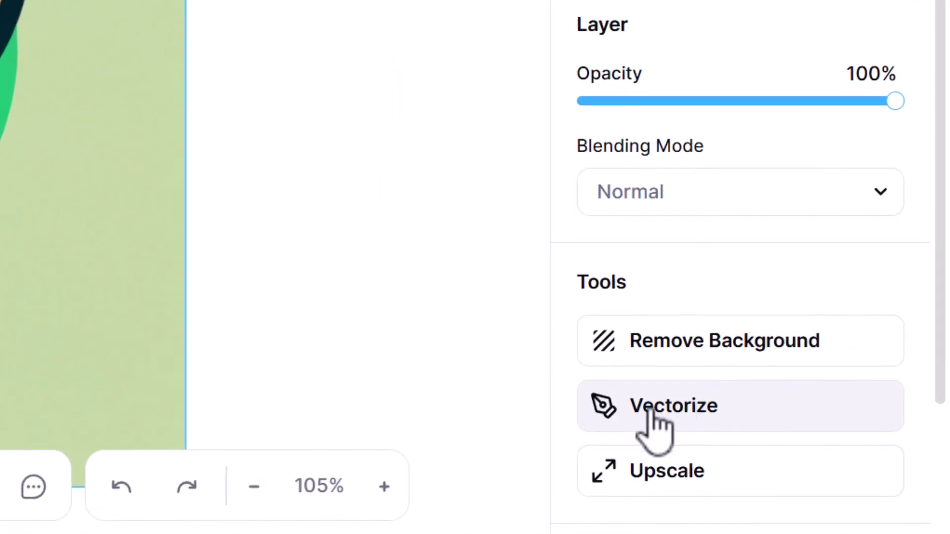
pyautogui.click(722, 421)
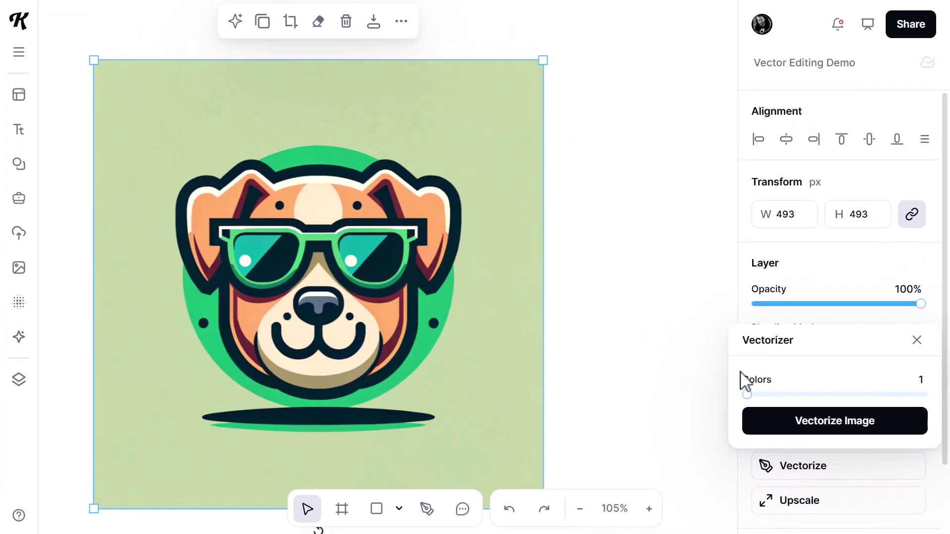
pyautogui.moveTo(766, 396); pyautogui.dragTo(923, 394)
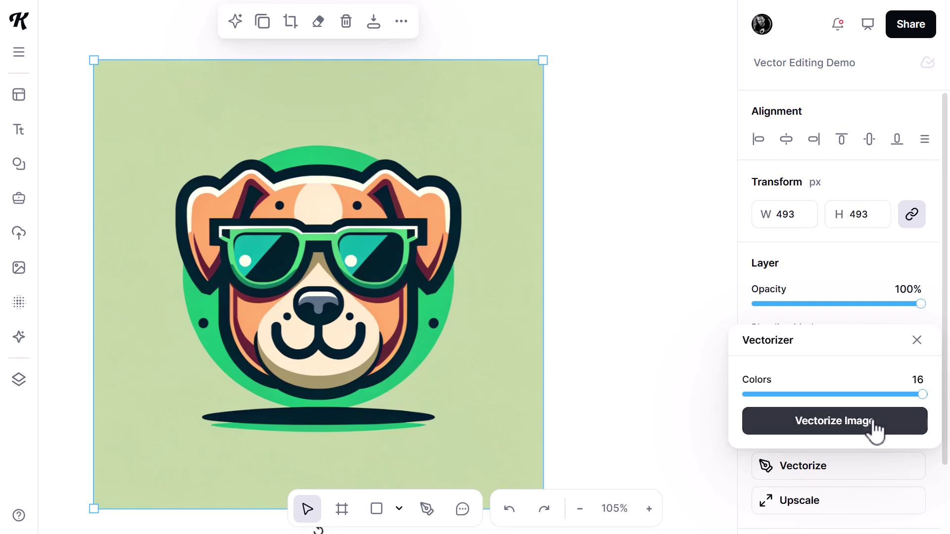
pyautogui.click(872, 424)
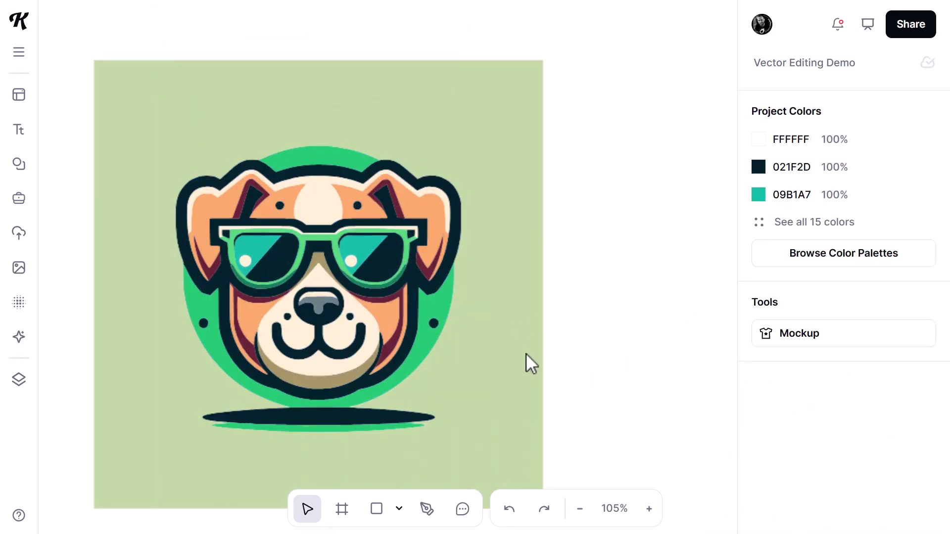
# - Delete the pale green square background shape from the vectorized dog illustration
pyautogui.click(518, 72)
pyautogui.click(519, 73)
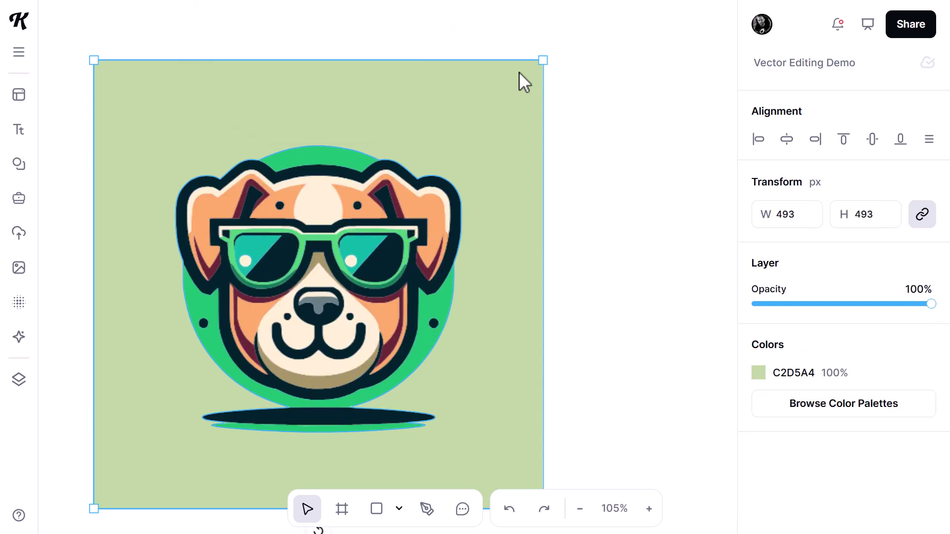
pyautogui.moveTo(515, 129); pyautogui.dragTo(683, 97)
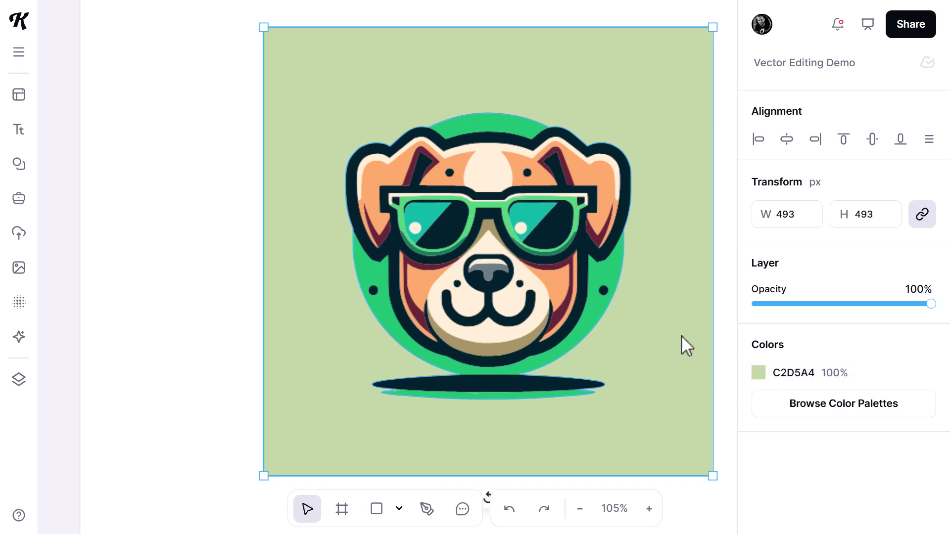
pyautogui.press('Delete')
# - Reposition the whole vectorized dog illustration on the artboard
pyautogui.click(589, 186)
pyautogui.moveTo(567, 161); pyautogui.dragTo(635, 165)
pyautogui.click(687, 277)
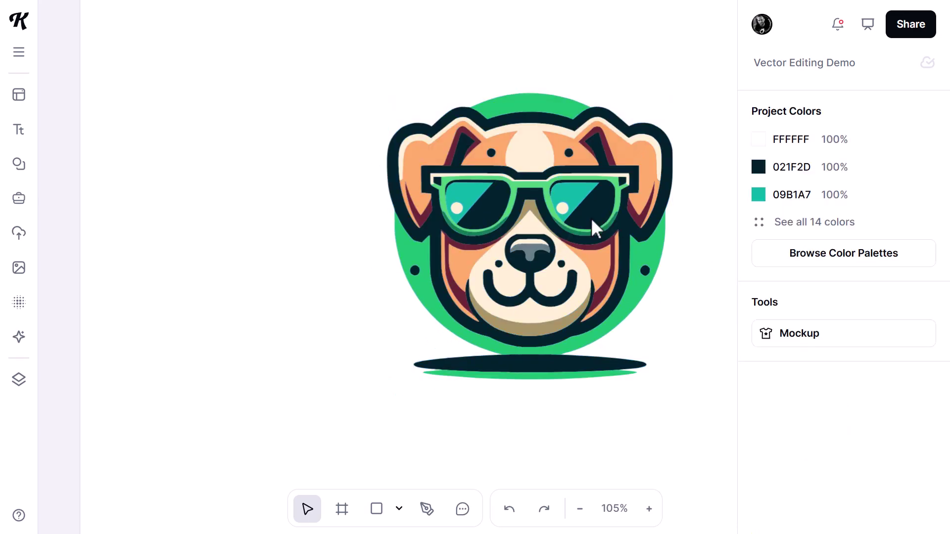
pyautogui.moveTo(596, 223); pyautogui.dragTo(582, 239)
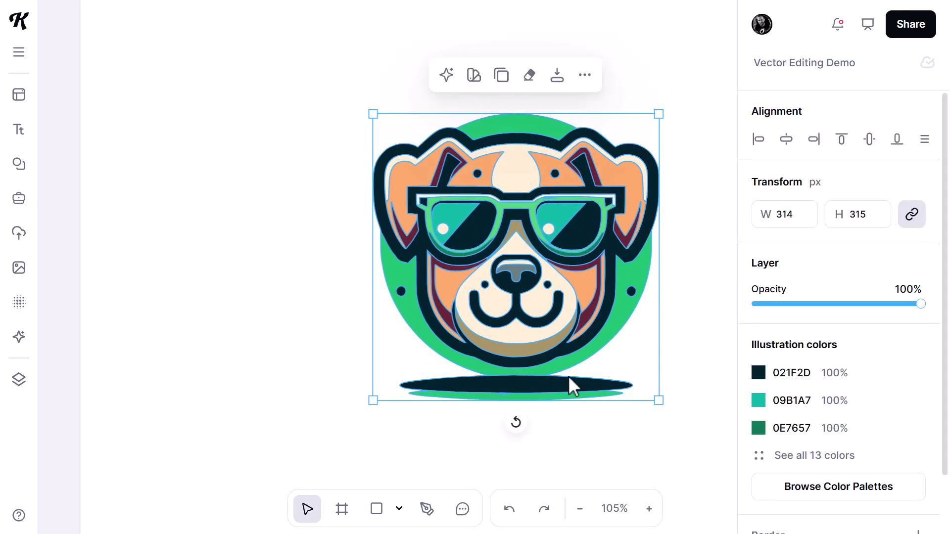
# - Isolate the cream-colored shape inside the dog illustration, pull it away from the artwork, and undo that move
pyautogui.click(511, 91)
pyautogui.click(516, 169)
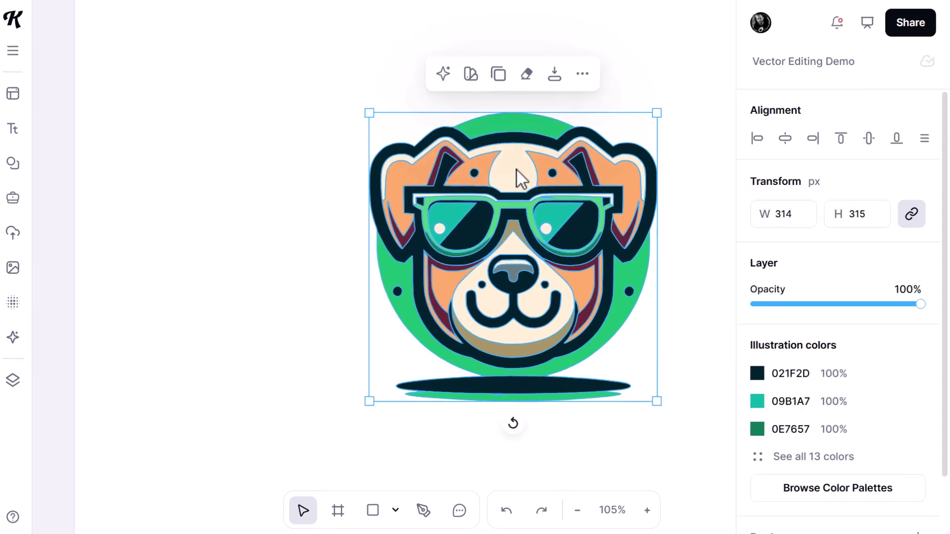
pyautogui.doubleClick(424, 148)
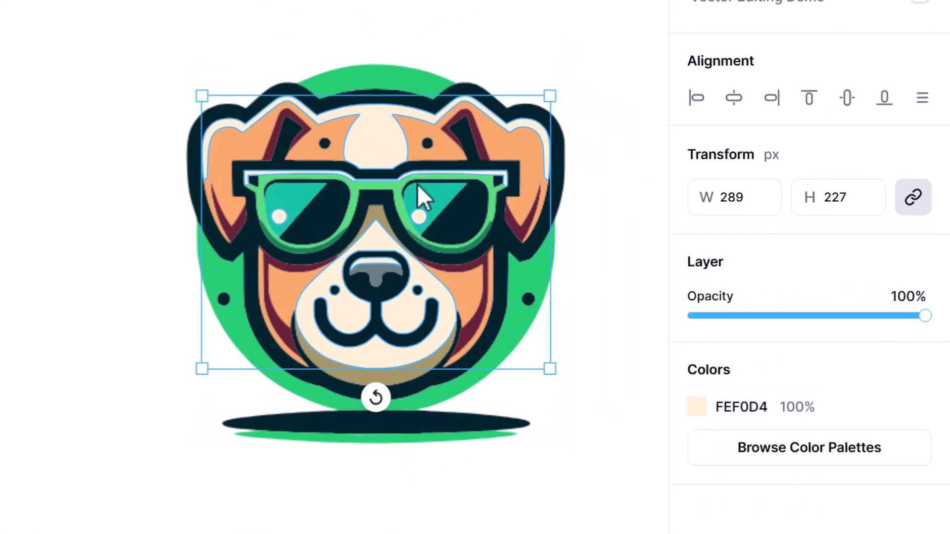
pyautogui.moveTo(387, 121); pyautogui.dragTo(155, 2)
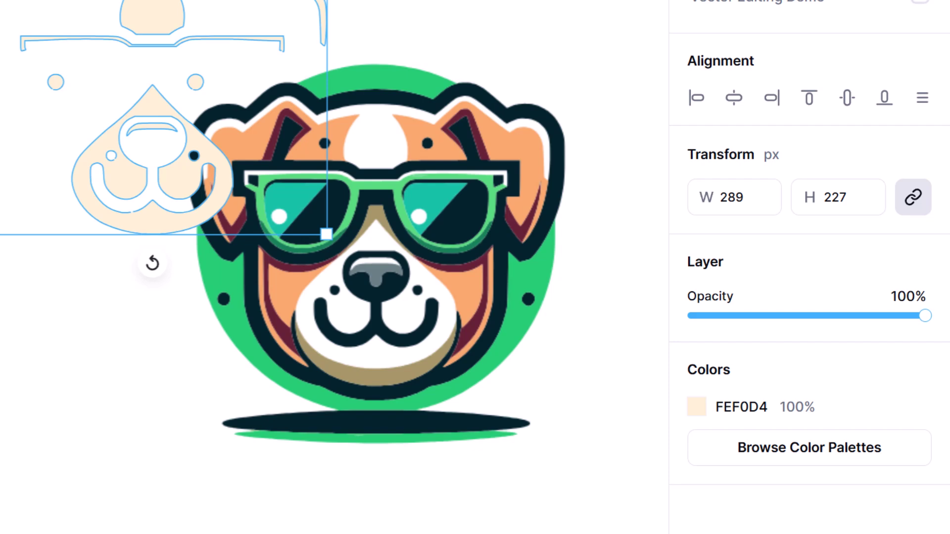
pyautogui.hotkey('ctrl', 'z')
# - Recolor the dog's cream-colored shape to the off-white FFFDFA
pyautogui.click(370, 132)
pyautogui.click(370, 132)
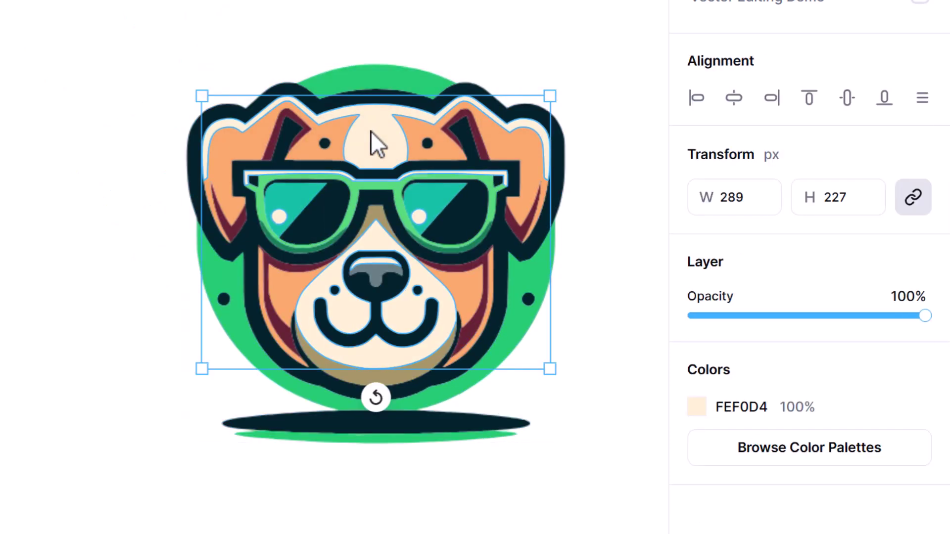
pyautogui.click(701, 410)
pyautogui.moveTo(403, 197); pyautogui.dragTo(373, 96)
pyautogui.click(366, 7)
pyautogui.click(215, 72)
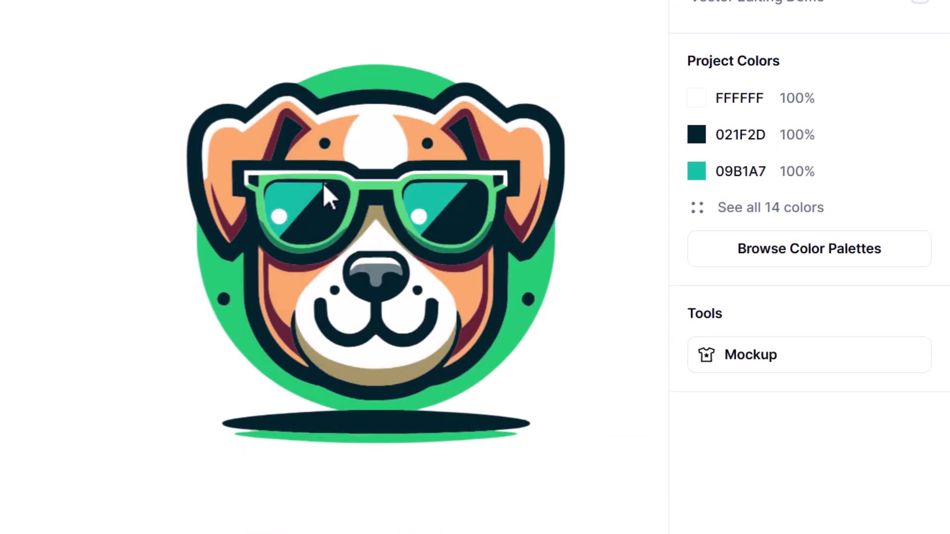
pyautogui.click(496, 197)
pyautogui.click(495, 195)
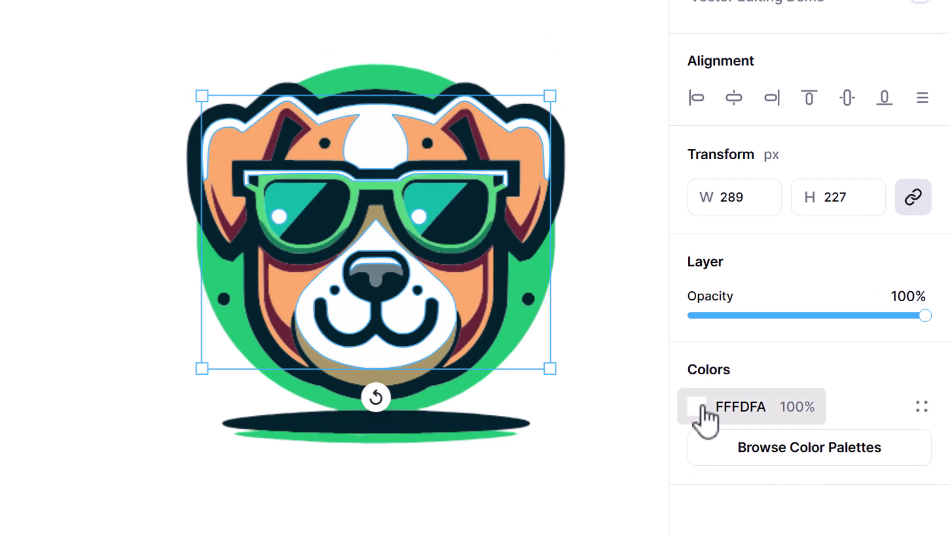
# - Recolor the light green sunglasses frame to the magenta FF00CC
pyautogui.scroll(5, 467, 230)
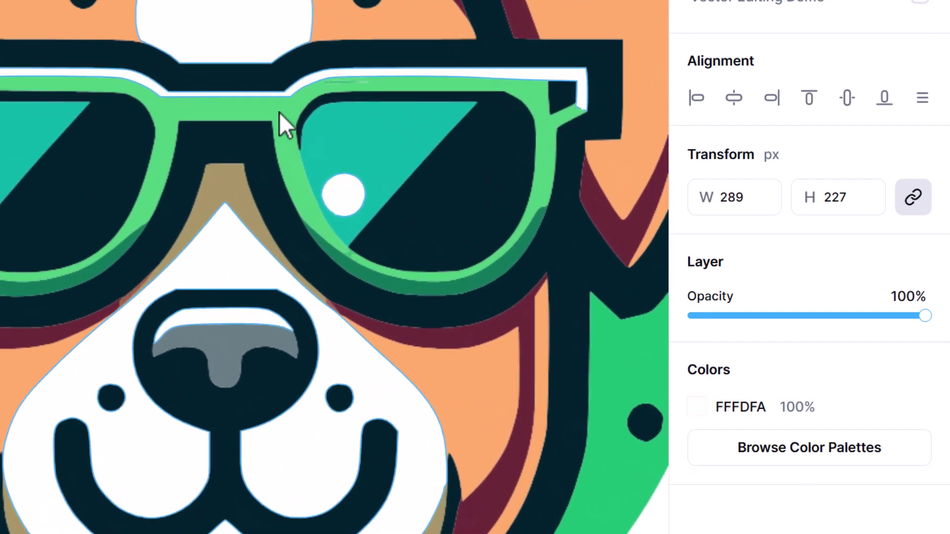
pyautogui.click(283, 114)
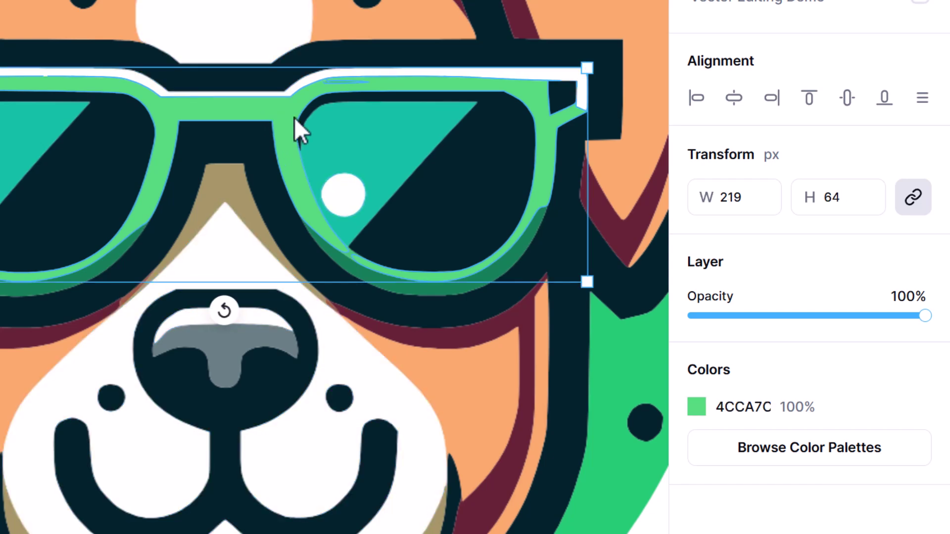
pyautogui.click(255, 325)
pyautogui.click(289, 137)
pyautogui.click(697, 407)
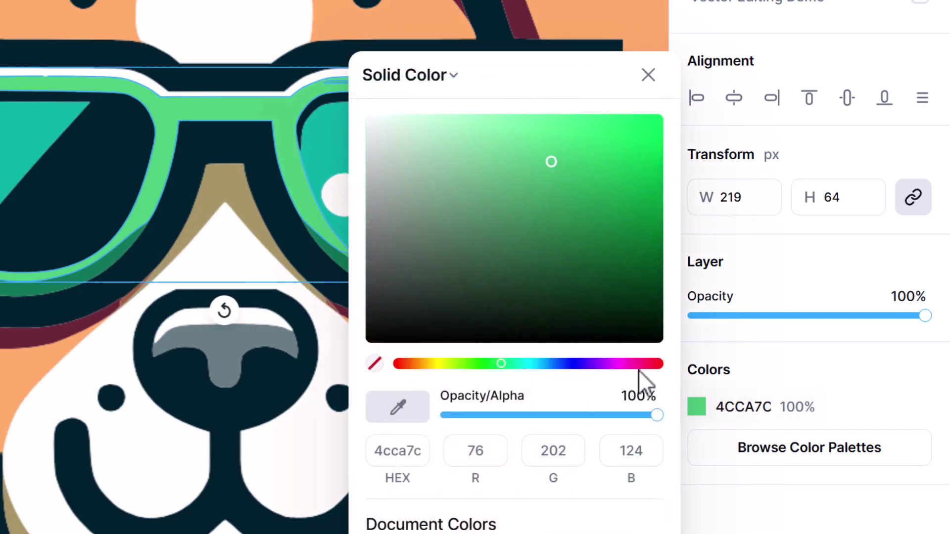
pyautogui.click(623, 365)
pyautogui.moveTo(618, 290); pyautogui.dragTo(733, 64)
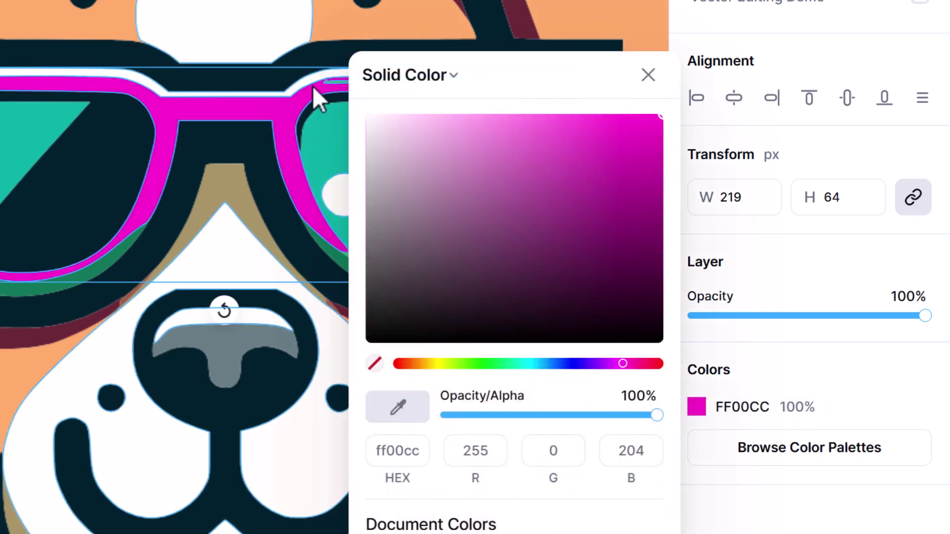
pyautogui.click(314, 87)
# - Recolor the dark green shading beneath the sunglasses frame to the dark purple 2B002C
pyautogui.click(471, 298)
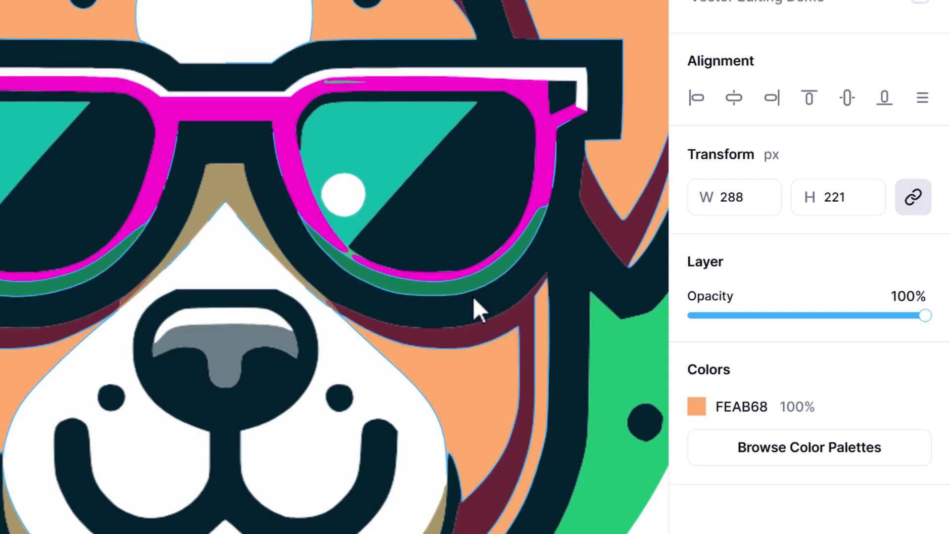
pyautogui.click(473, 297)
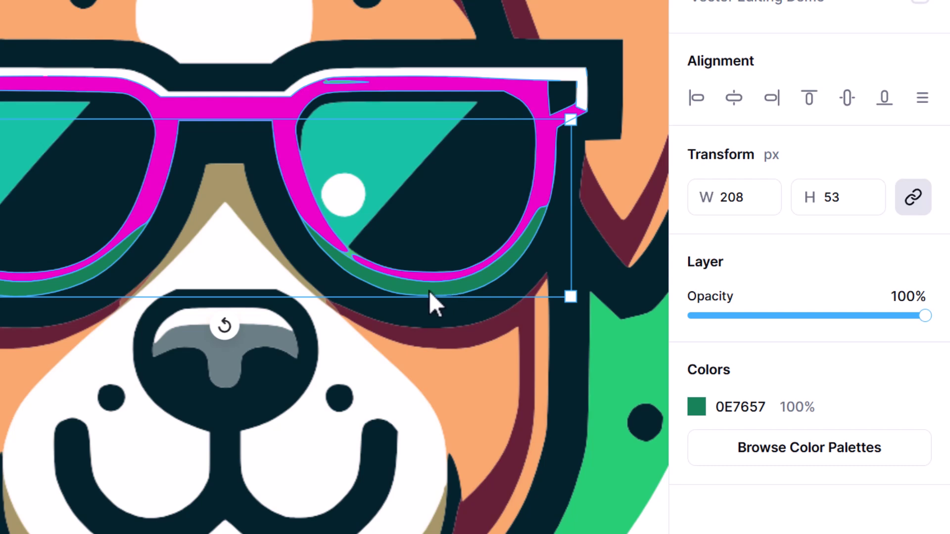
pyautogui.click(697, 408)
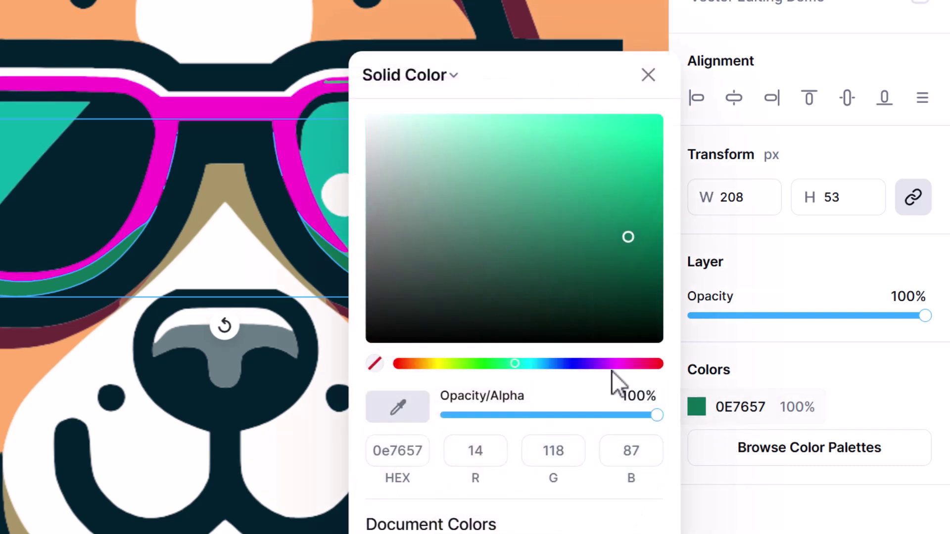
pyautogui.moveTo(631, 364); pyautogui.dragTo(614, 365)
pyautogui.click(662, 265)
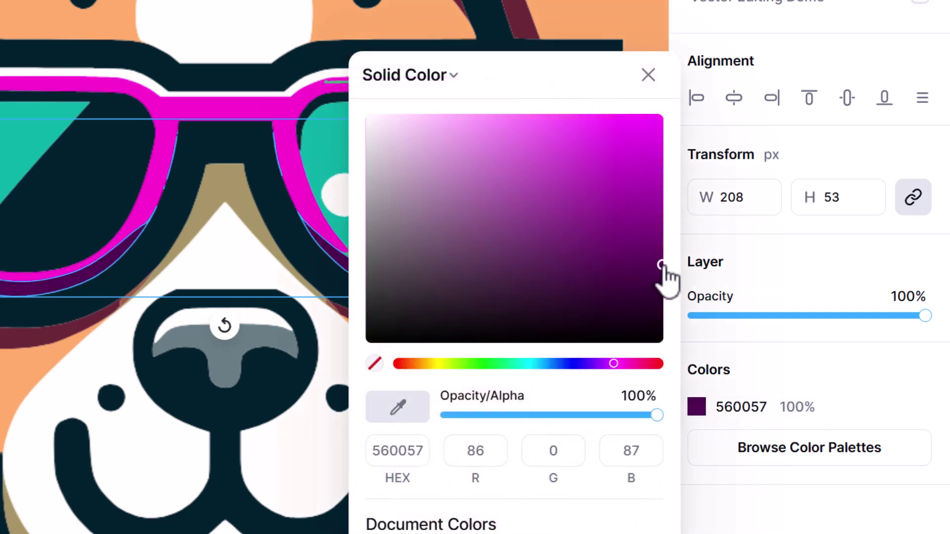
pyautogui.moveTo(663, 266); pyautogui.dragTo(678, 307)
pyautogui.click(272, 2)
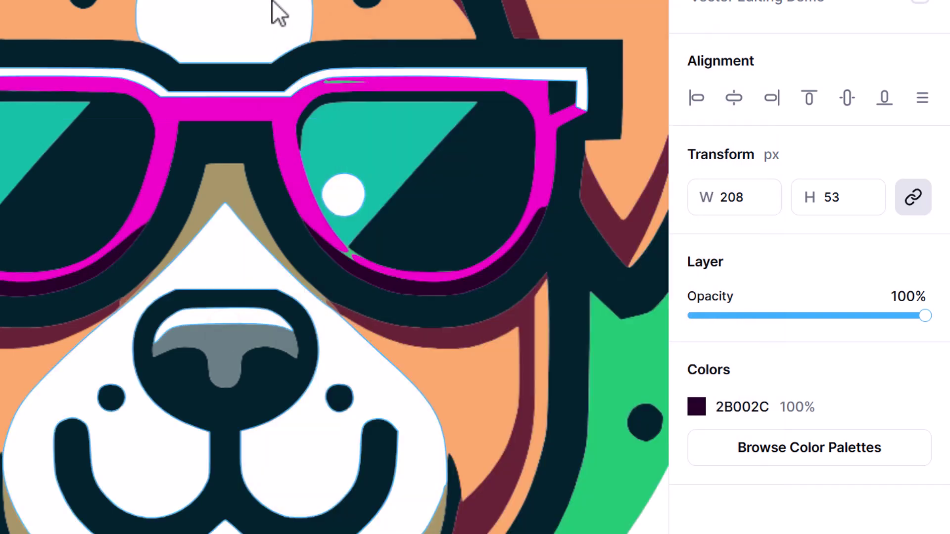
# - Delete the anchor points forming the stray green sliver in the magenta frame above the dog's right-hand lens, and leave path editing
pyautogui.click(273, 29)
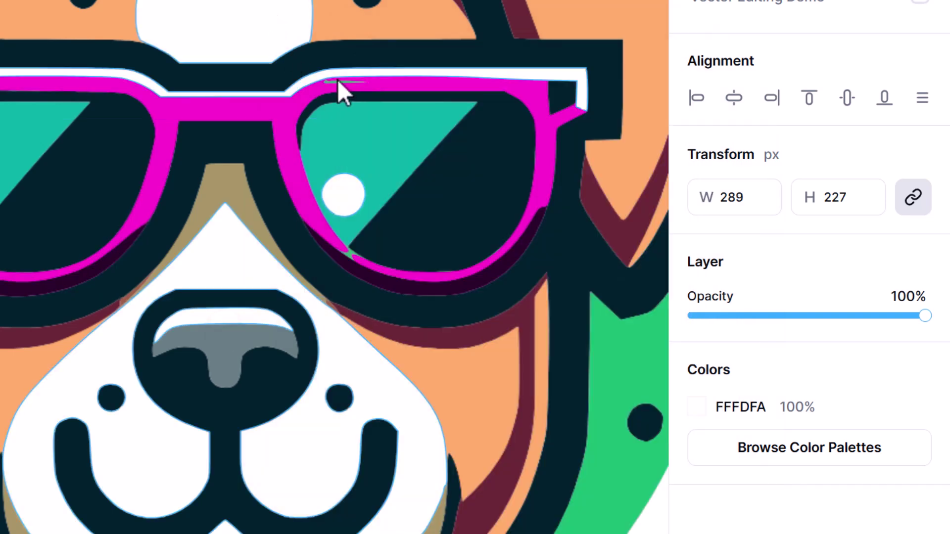
pyautogui.scroll(2, 375, 81)
pyautogui.scroll(5, 326, 94)
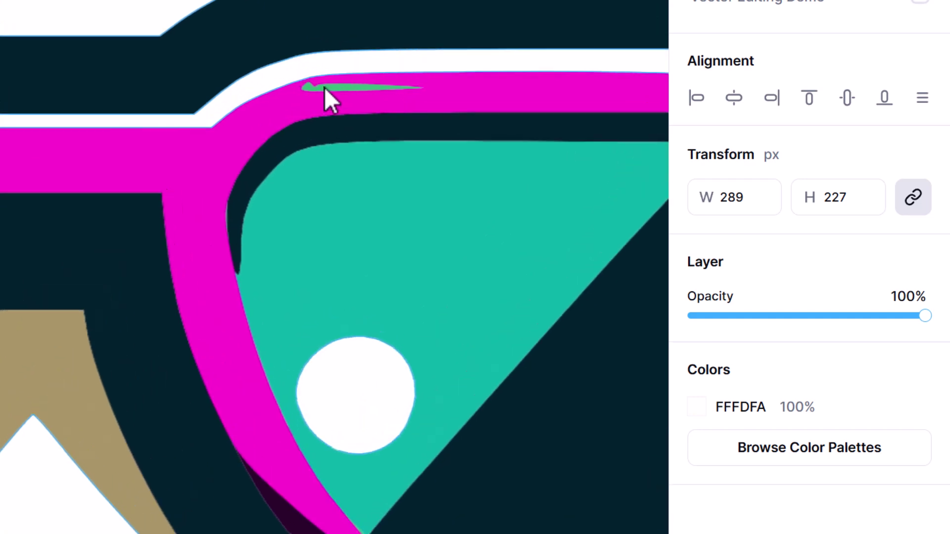
pyautogui.click(325, 88)
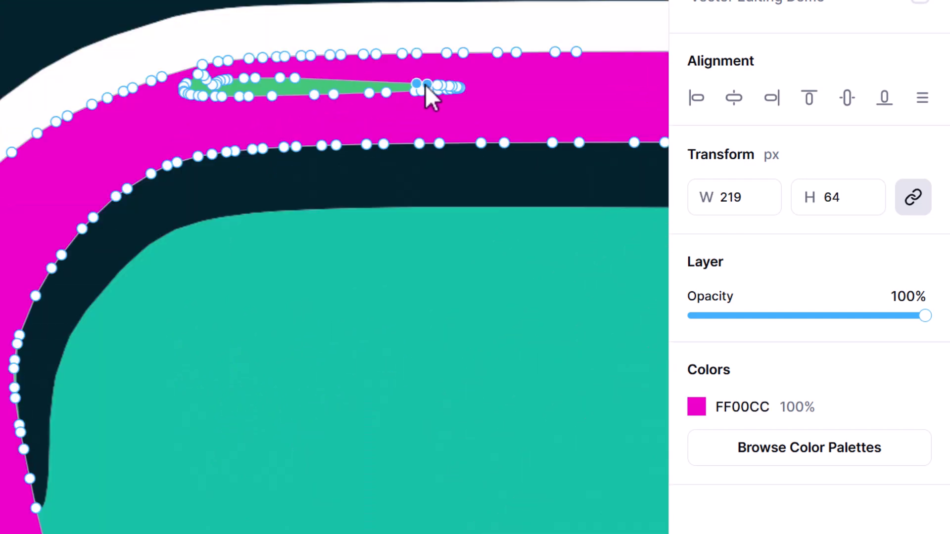
pyautogui.press('Delete')
pyautogui.click(460, 89)
pyautogui.moveTo(460, 90)
pyautogui.mouseDown()
pyautogui.moveTo(204, 97)
pyautogui.moveTo(185, 84)
pyautogui.mouseUp()
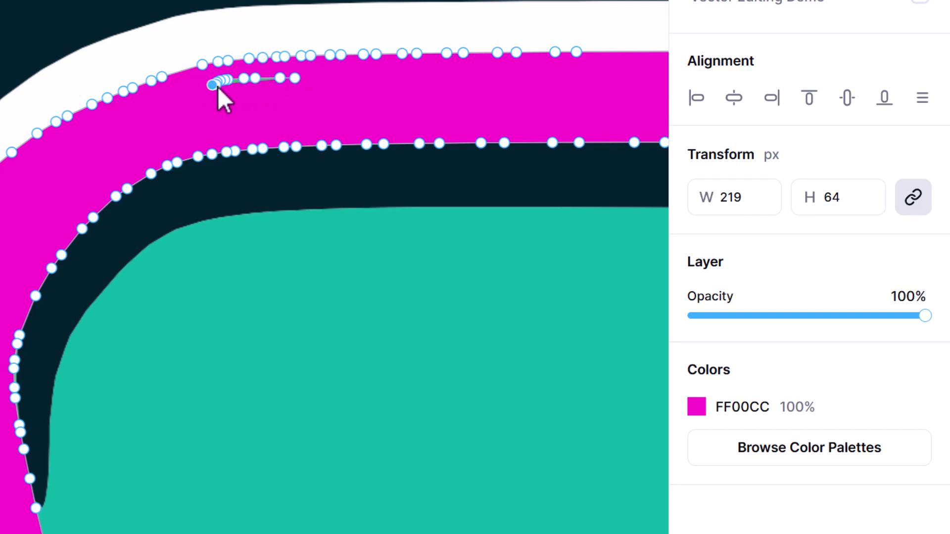
pyautogui.press('Escape')
pyautogui.scroll(-6, 297, 139)
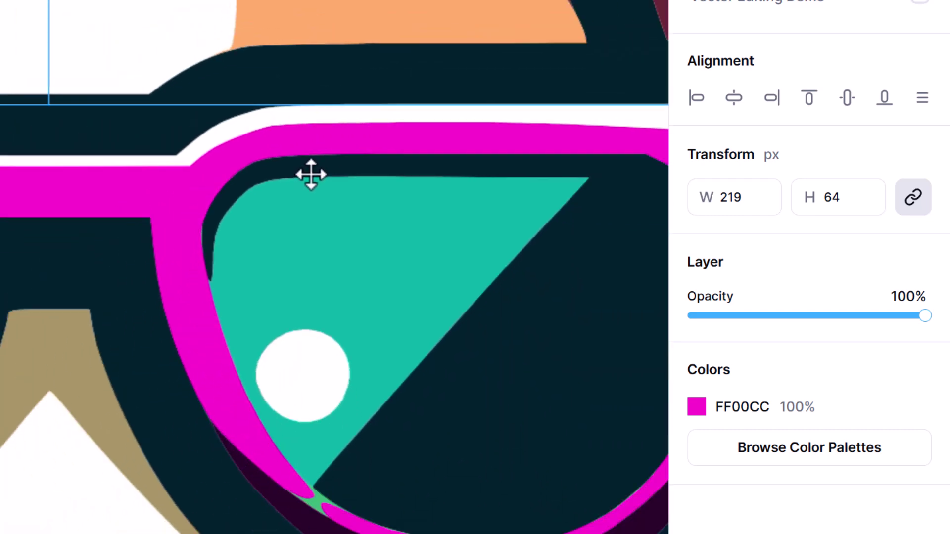
pyautogui.scroll(-4, 340, 200)
pyautogui.press('Escape')
pyautogui.scroll(-6, 277, 254)
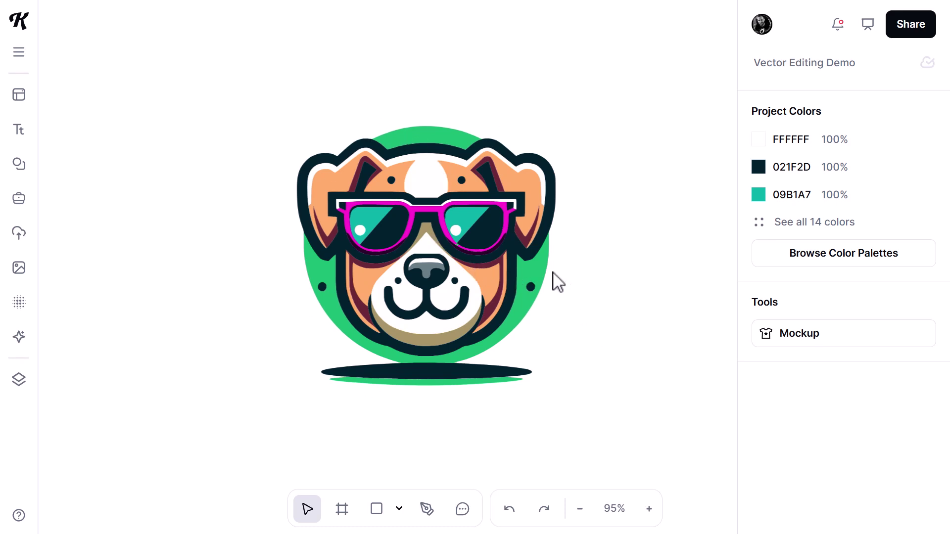
# - Isolate the dark 021F2D outline shape in the dog illustration and move it beside the remaining artwork, to its right
pyautogui.click(516, 283)
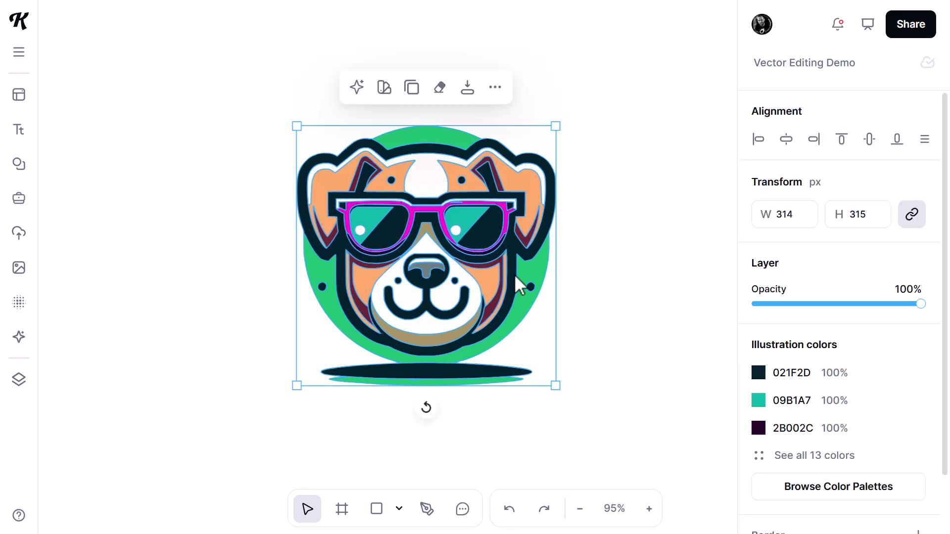
pyautogui.doubleClick(516, 277)
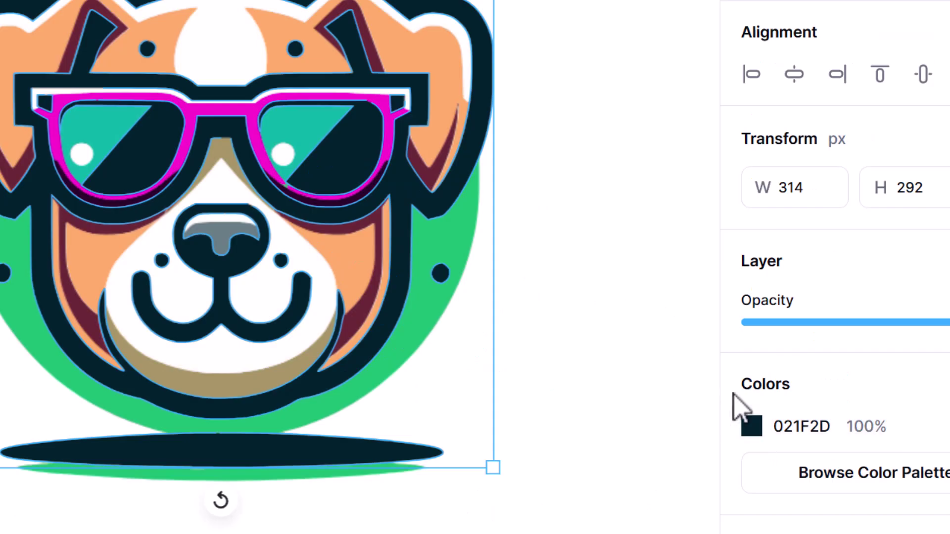
pyautogui.press('Right')
pyautogui.press('Right')
pyautogui.press('Right')
pyautogui.press('Right')
pyautogui.press('Right')
pyautogui.press('Right')
pyautogui.press('Right')
pyautogui.press('Right')
pyautogui.press('Right')
pyautogui.press('Right')
pyautogui.press('Right')
pyautogui.press('Right')
pyautogui.press('Right')
pyautogui.press('Right')
pyautogui.press('Right')
pyautogui.press('Right')
pyautogui.press('Right')
pyautogui.press('Right')
pyautogui.press('Right')
pyautogui.press('Right')
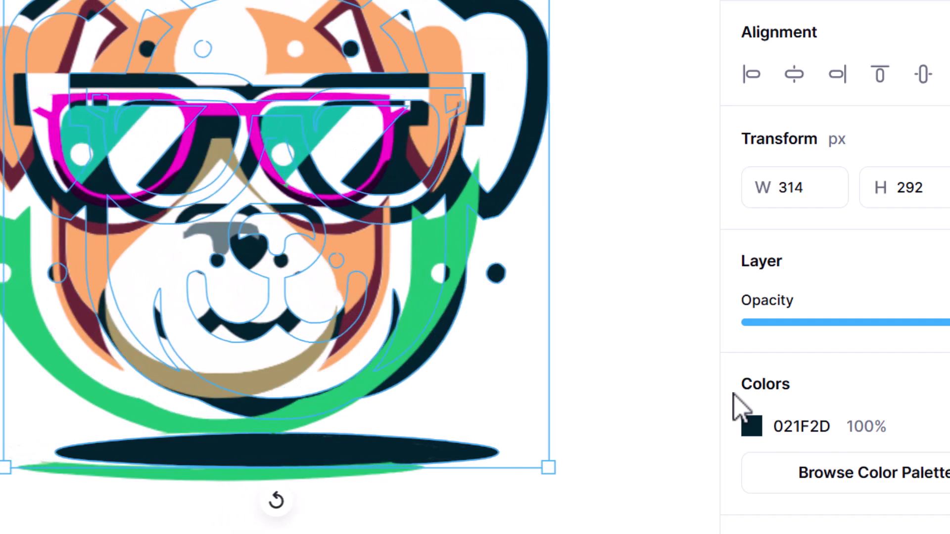
pyautogui.press('Right')
pyautogui.press('Right')
pyautogui.press('Right')
pyautogui.press('Right')
pyautogui.press('Right')
pyautogui.press('Right')
pyautogui.press('Right')
pyautogui.press('Right')
pyautogui.press('Right')
pyautogui.press('Right')
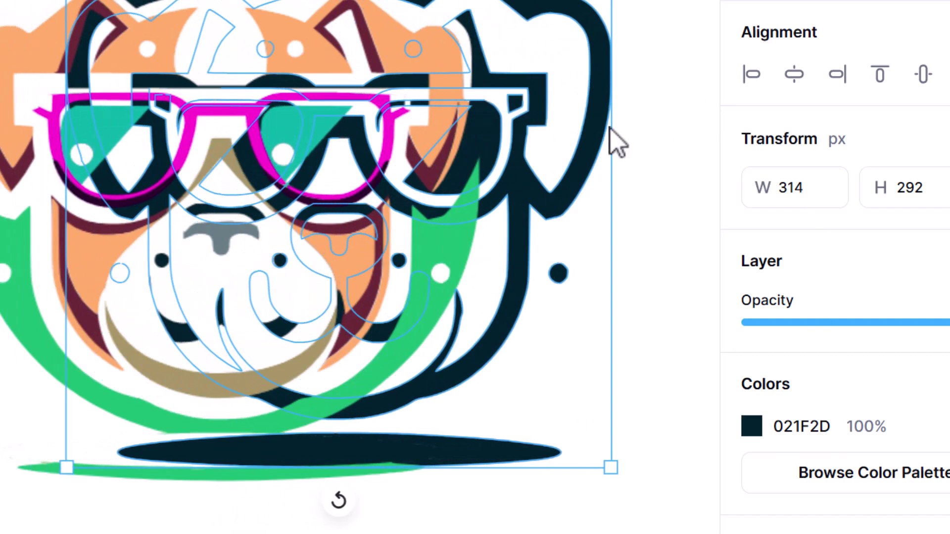
pyautogui.moveTo(605, 132); pyautogui.dragTo(825, 133)
pyautogui.moveTo(551, 212); pyautogui.dragTo(147, 181)
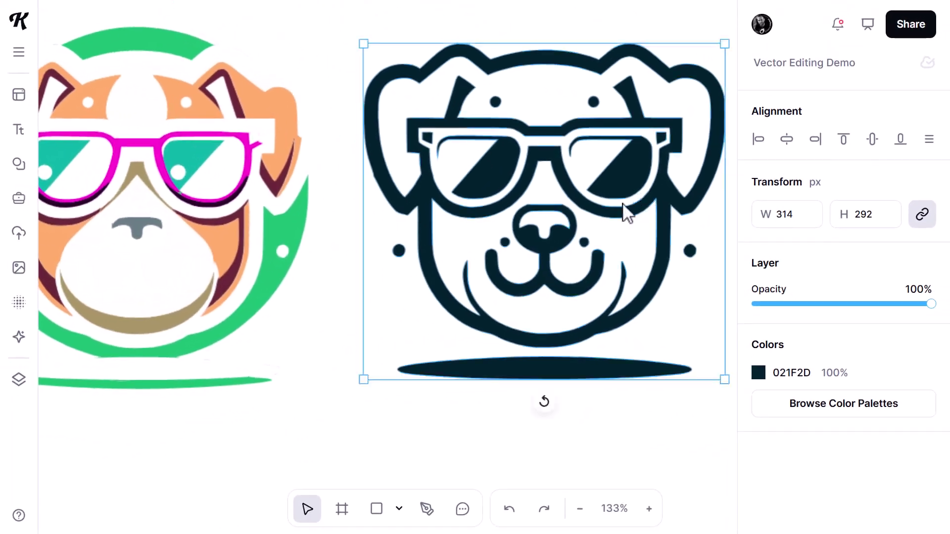
pyautogui.scroll(-4, 548, 197)
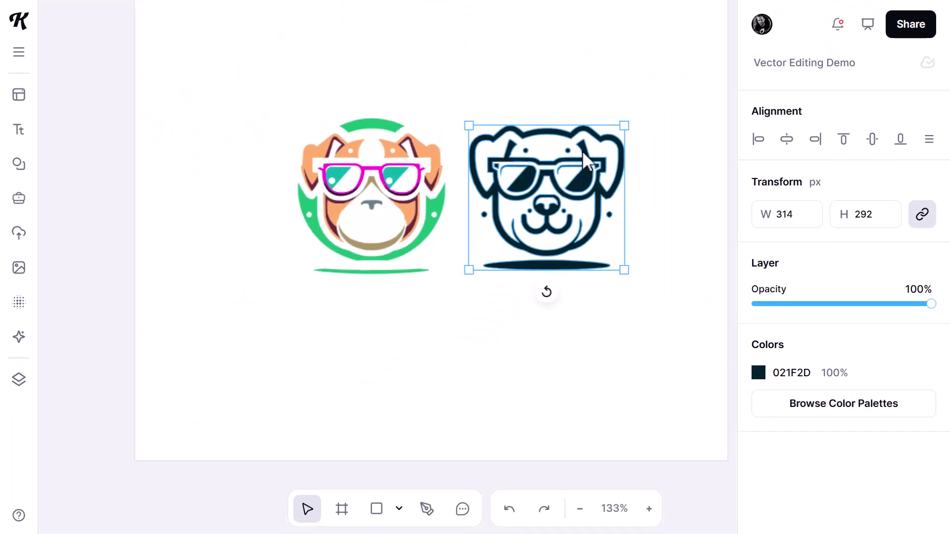
# - Copy the separated dog artwork, then undo the outline's move to put the illustration back together
pyautogui.click(564, 82)
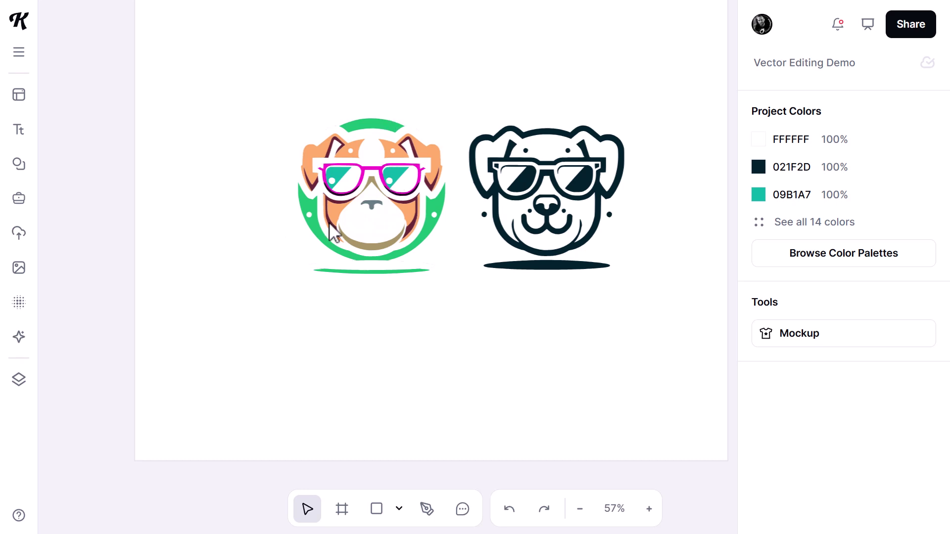
pyautogui.hotkey('ctrl', 'a')
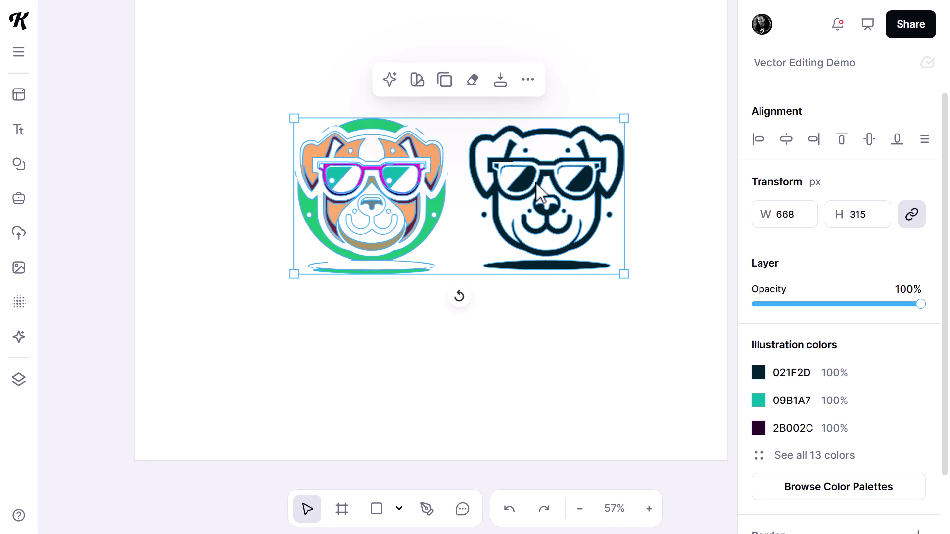
pyautogui.click(510, 510)
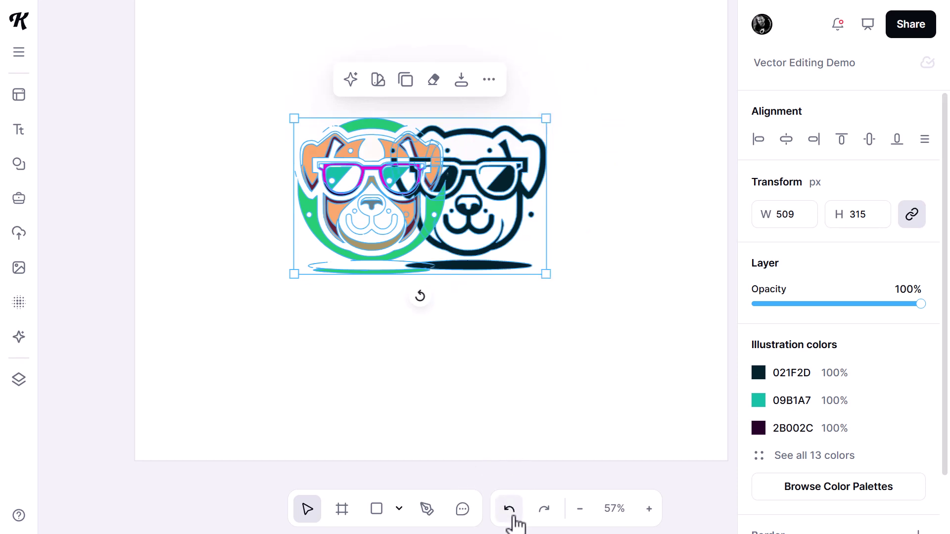
pyautogui.click(525, 329)
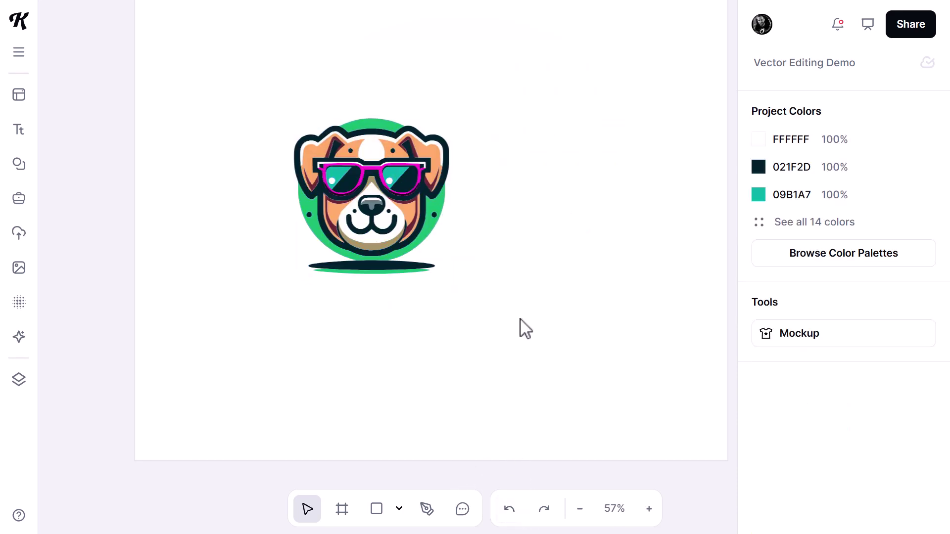
# - Paste the copy of the separated dog artwork and place it beneath the complete dog illustration
pyautogui.hotkey('ctrl', 'v')
pyautogui.moveTo(567, 262); pyautogui.dragTo(566, 423)
pyautogui.moveTo(364, 213); pyautogui.dragTo(367, 143)
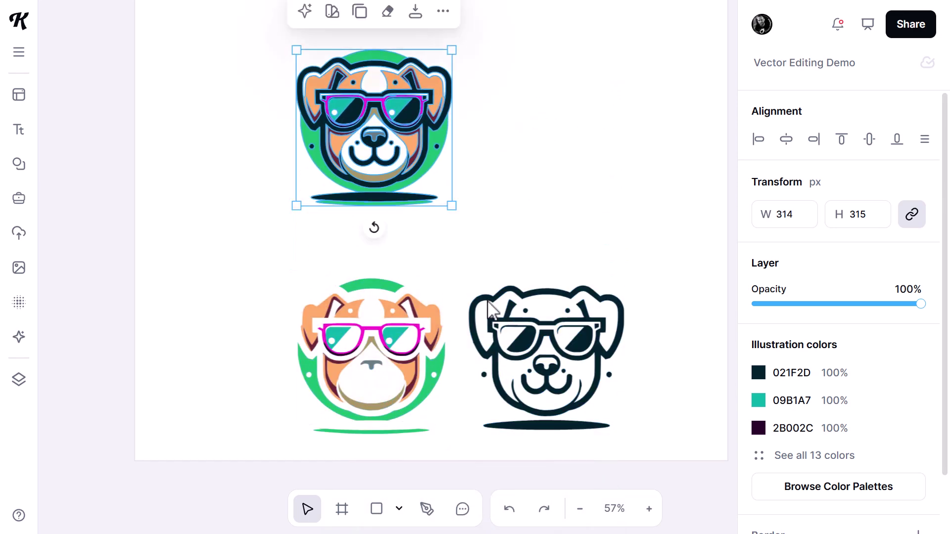
pyautogui.moveTo(488, 312); pyautogui.dragTo(486, 270)
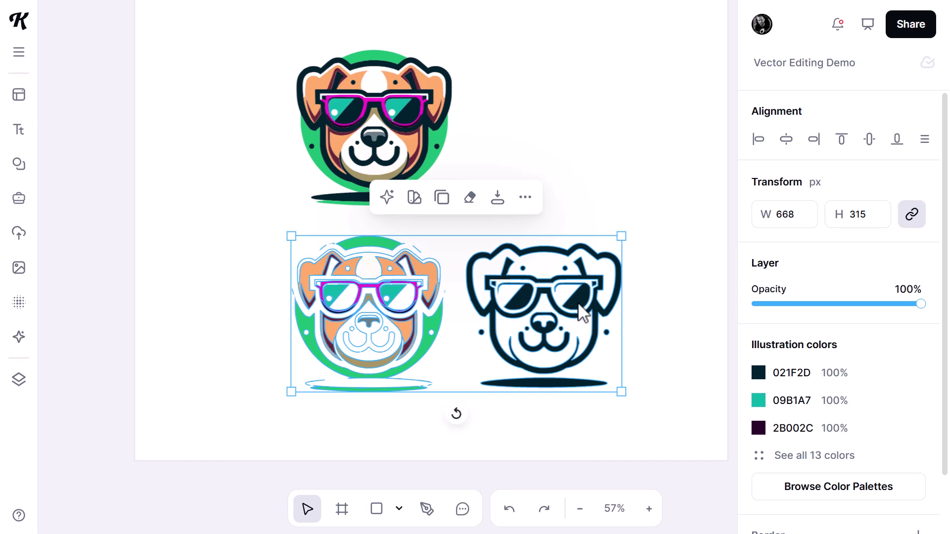
# - Draw a rectangle about 354 by 366 px over the coloured parts of the separated dog artwork
pyautogui.click(605, 338)
pyautogui.click(440, 286)
pyautogui.click(399, 509)
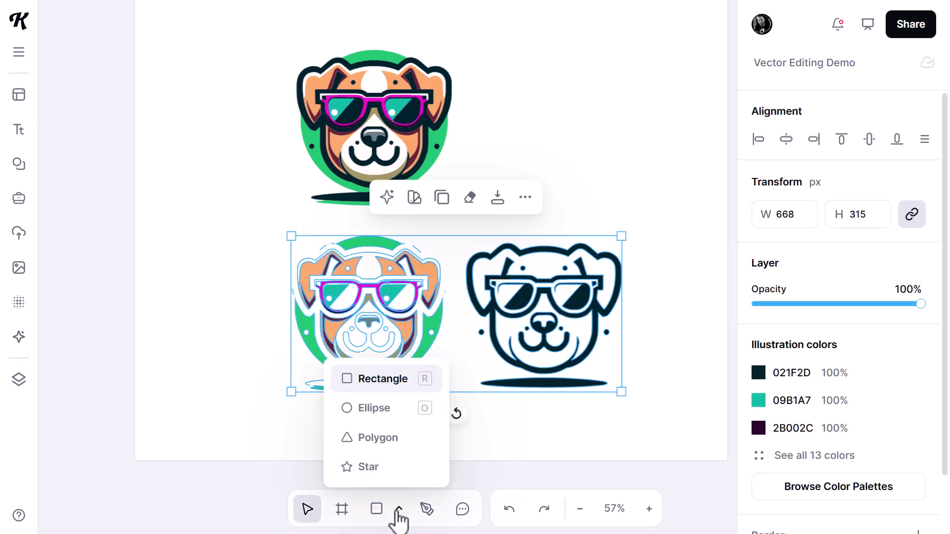
pyautogui.click(356, 380)
pyautogui.moveTo(284, 229); pyautogui.dragTo(459, 410)
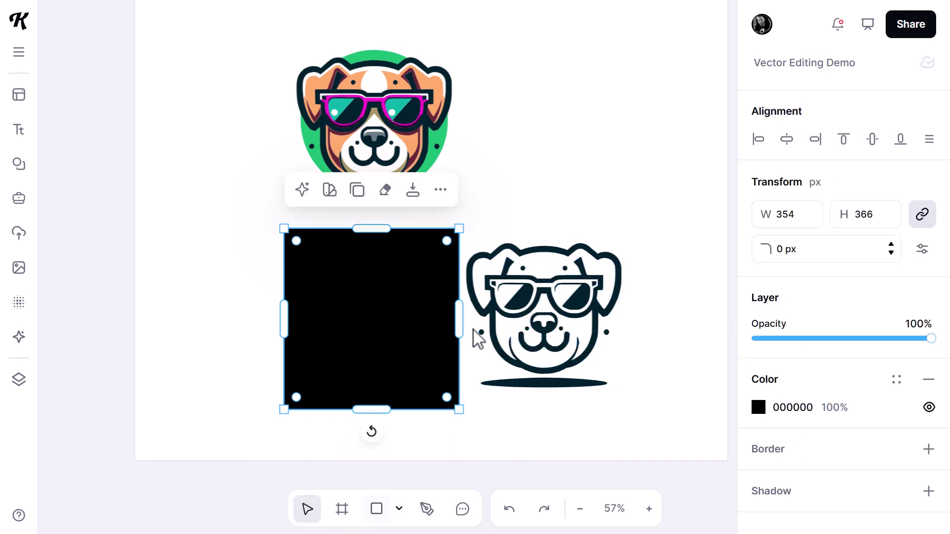
# - Subtract the rectangle from the separated dog artwork to cut away its coloured parts and keep only the outline
pyautogui.keyDown('shift'); pyautogui.click(510, 359); pyautogui.keyUp('shift')
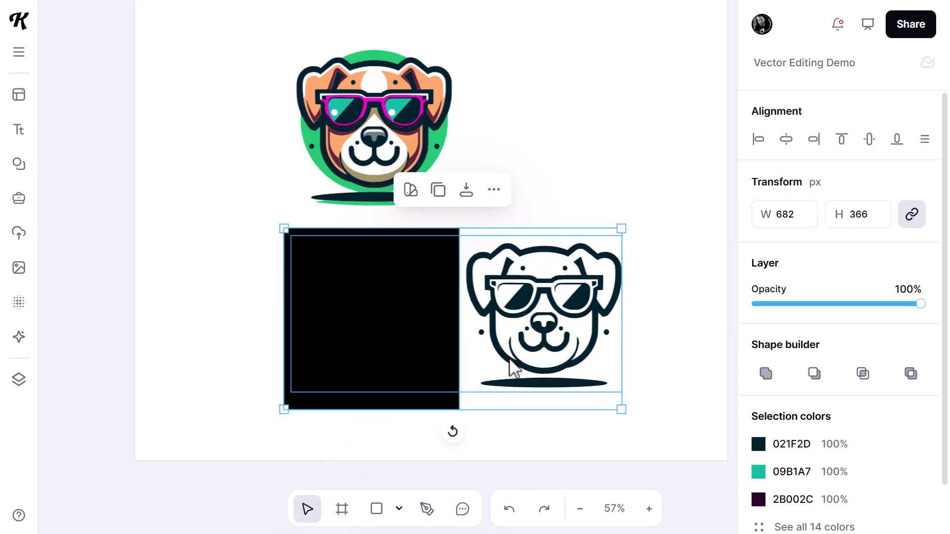
pyautogui.click(813, 375)
pyautogui.click(564, 394)
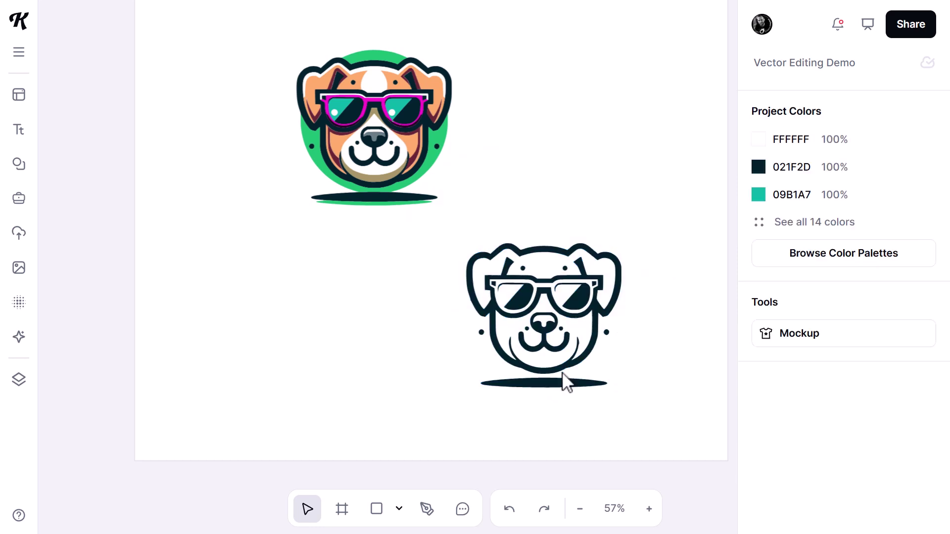
# - Arrange the coloured dog and the outline-only dog side by side in the upper left of the artboard
pyautogui.click(569, 381)
pyautogui.moveTo(569, 381); pyautogui.dragTo(529, 354)
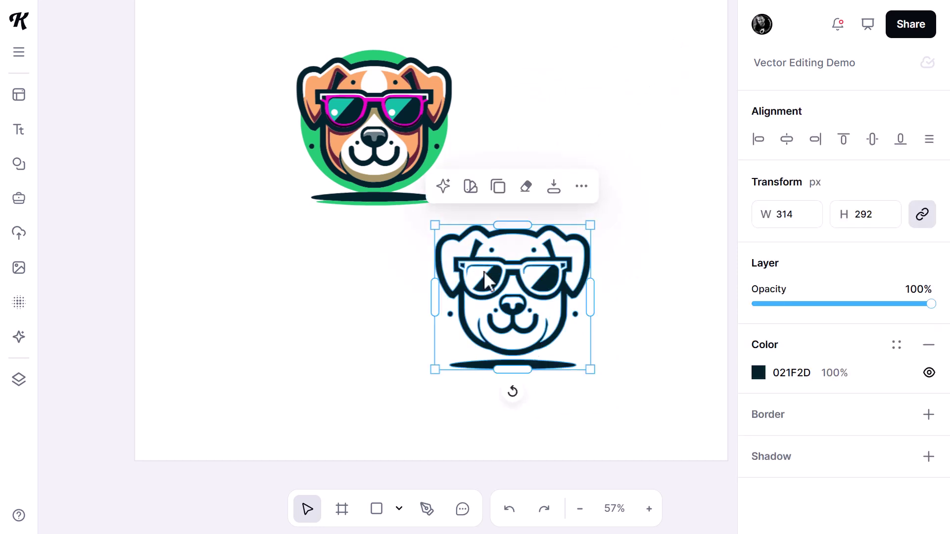
pyautogui.moveTo(417, 154); pyautogui.dragTo(286, 189)
pyautogui.moveTo(498, 302); pyautogui.dragTo(404, 164)
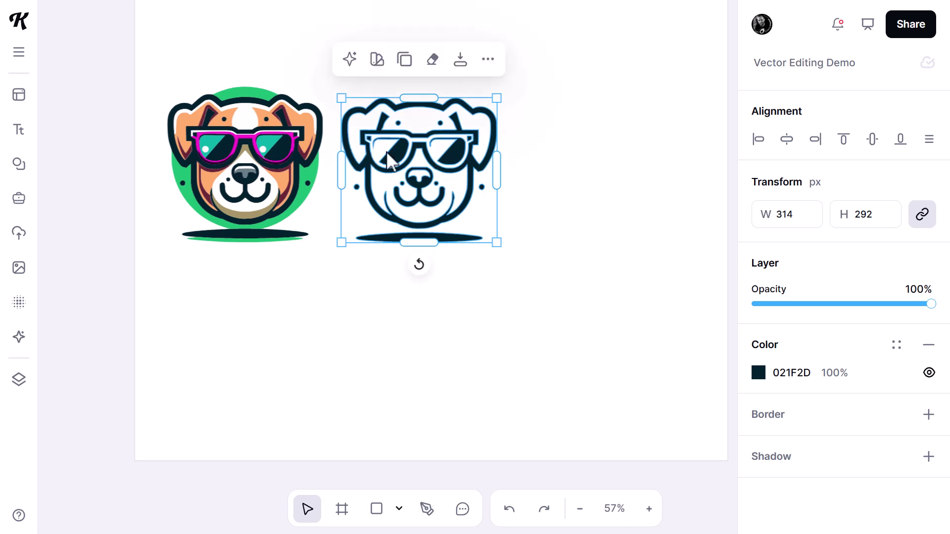
pyautogui.click(517, 233)
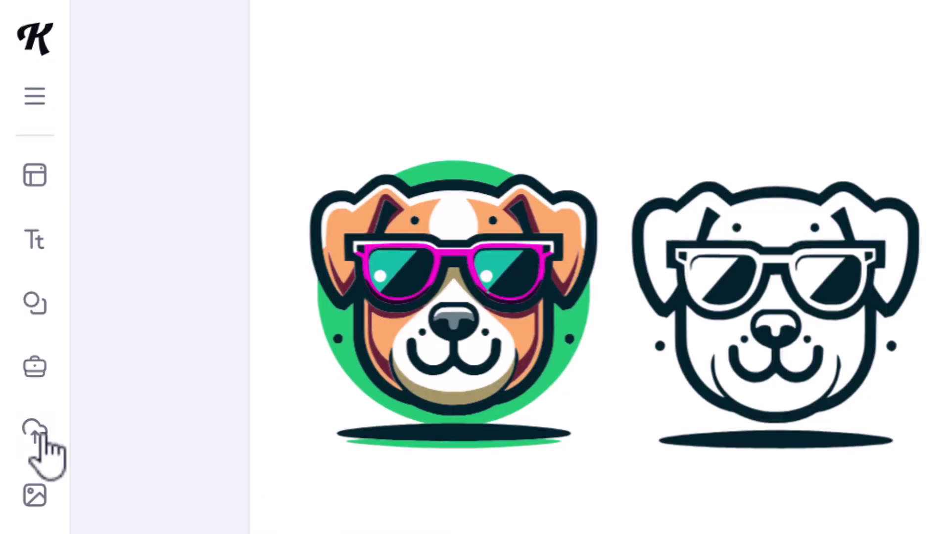
# - Upload the file 316149195_c27d7c1e-6325-4a66-a3a3-6c81bda4f304.svg from the vector edit folder to the design
pyautogui.click(34, 433)
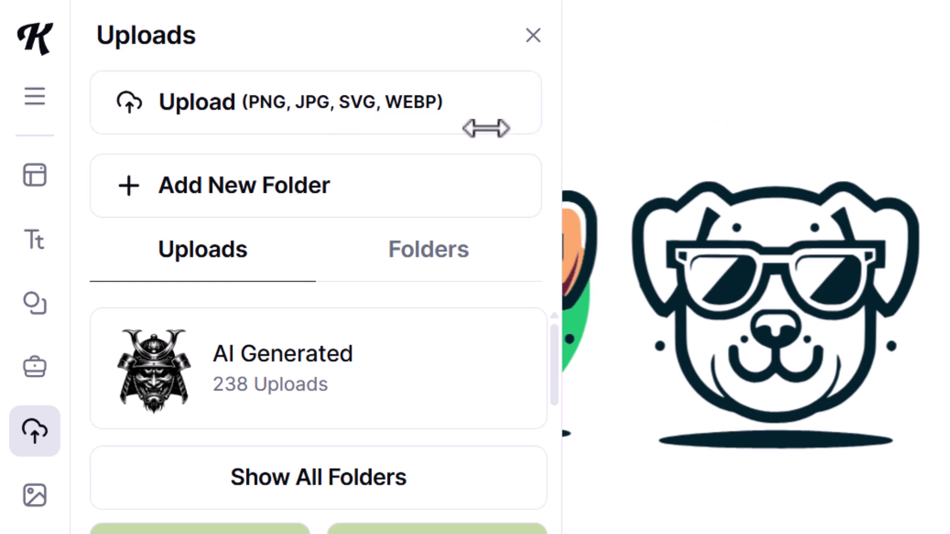
pyautogui.click(327, 127)
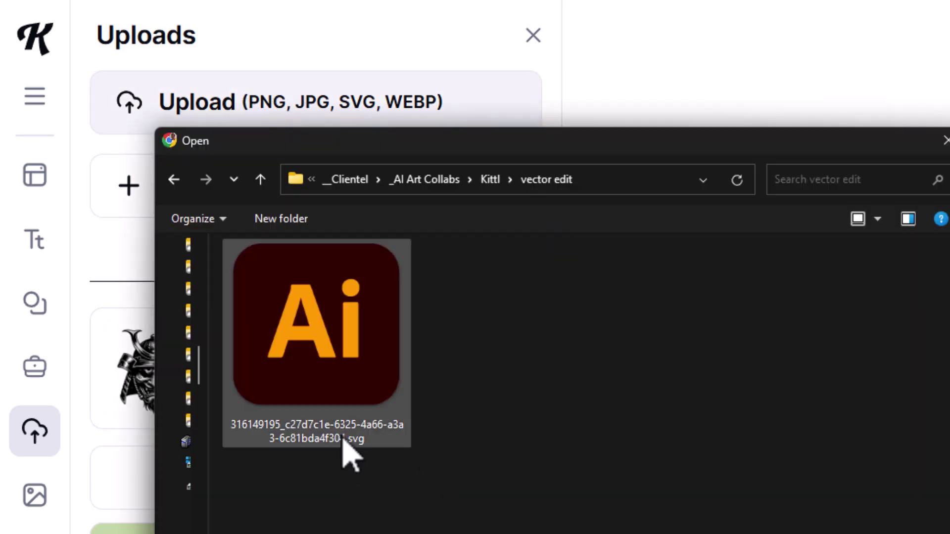
pyautogui.click(340, 358)
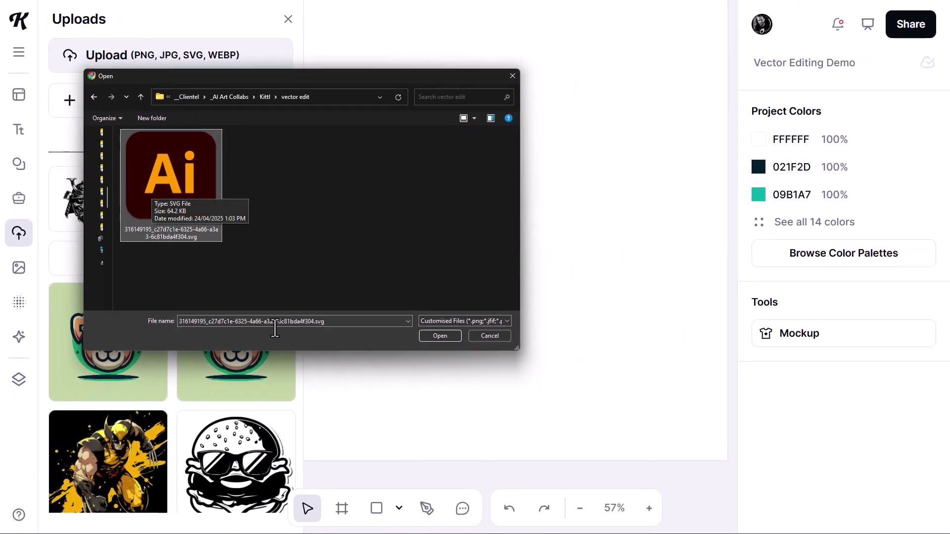
pyautogui.click(440, 336)
pyautogui.click(418, 327)
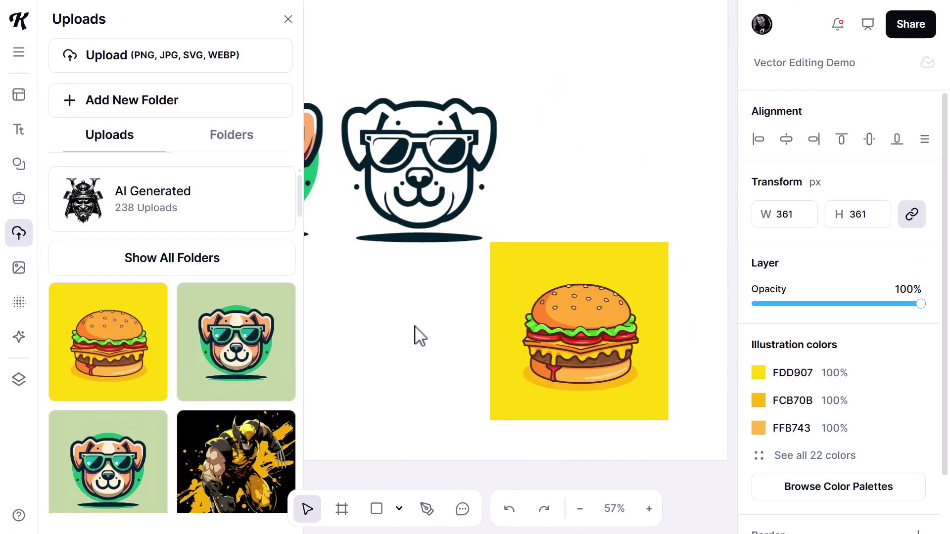
# - Delete the yellow background square and the shadow under the burger from the uploaded illustration
pyautogui.click(622, 277)
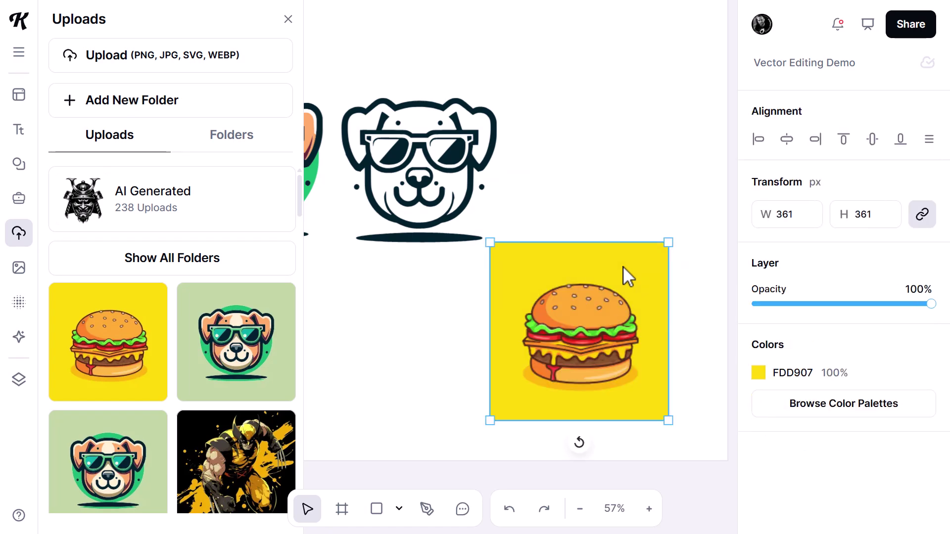
pyautogui.click(636, 377)
pyautogui.doubleClick(637, 377)
pyautogui.click(663, 394)
pyautogui.scroll(8, 616, 369)
pyautogui.click(288, 19)
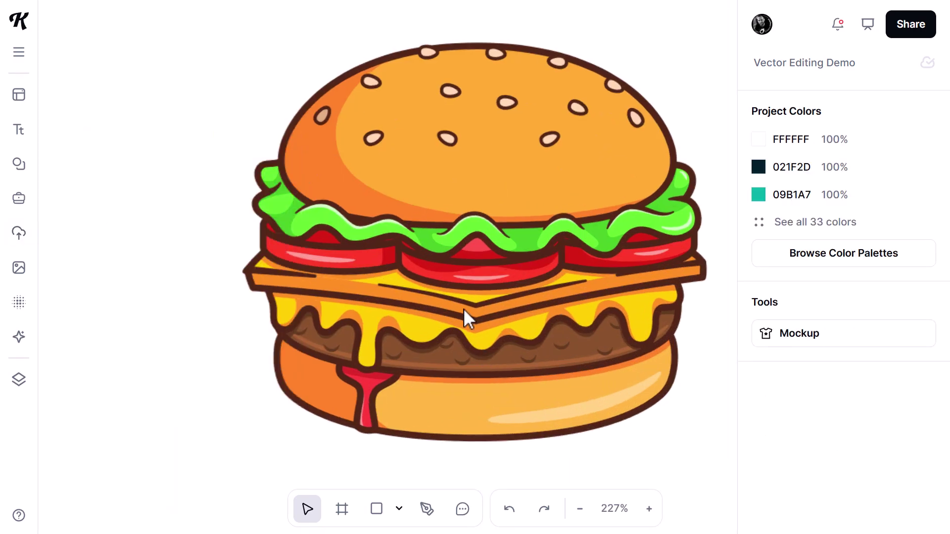
# - Recolor the shading of the burger's middle and right-hand tomato slices with a darker red
pyautogui.scroll(4, 400, 287)
pyautogui.doubleClick(367, 281)
pyautogui.moveTo(362, 278); pyautogui.dragTo(296, 271)
pyautogui.hscroll(5, 471, 306)
pyautogui.click(440, 291)
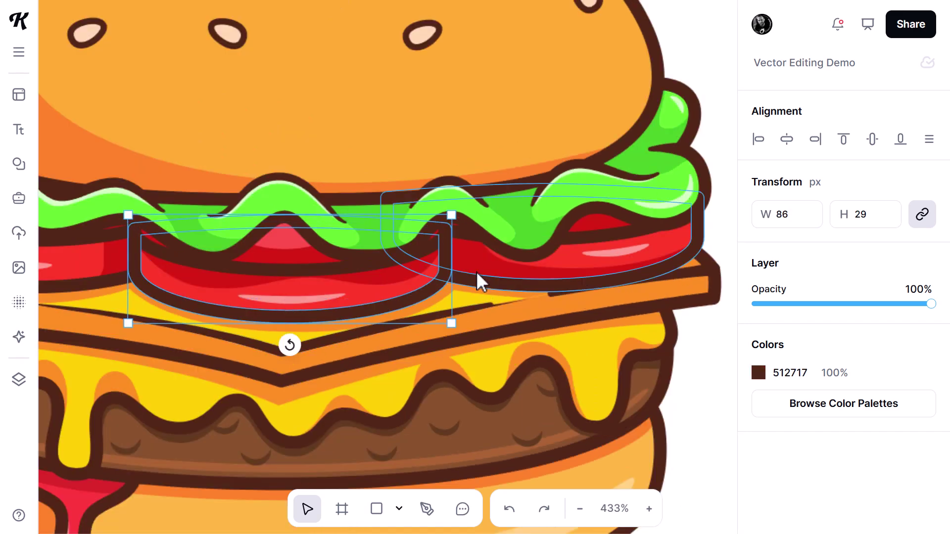
pyautogui.click(571, 265)
pyautogui.click(758, 373)
pyautogui.click(395, 277)
pyautogui.click(395, 278)
pyautogui.click(758, 373)
# - Recolor the FF3B27 front of the burger's left-hand tomato slice with a brighter red
pyautogui.click(116, 260)
pyautogui.click(758, 376)
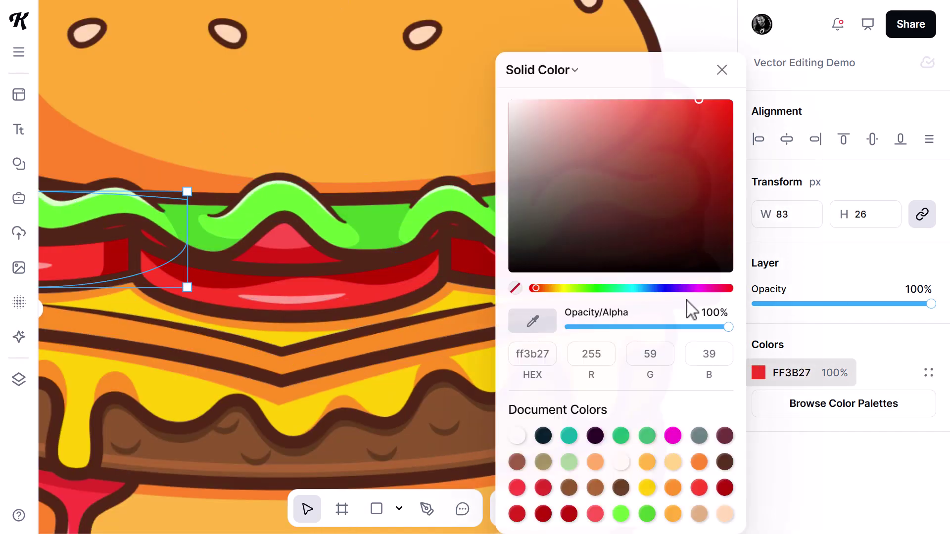
pyautogui.click(205, 296)
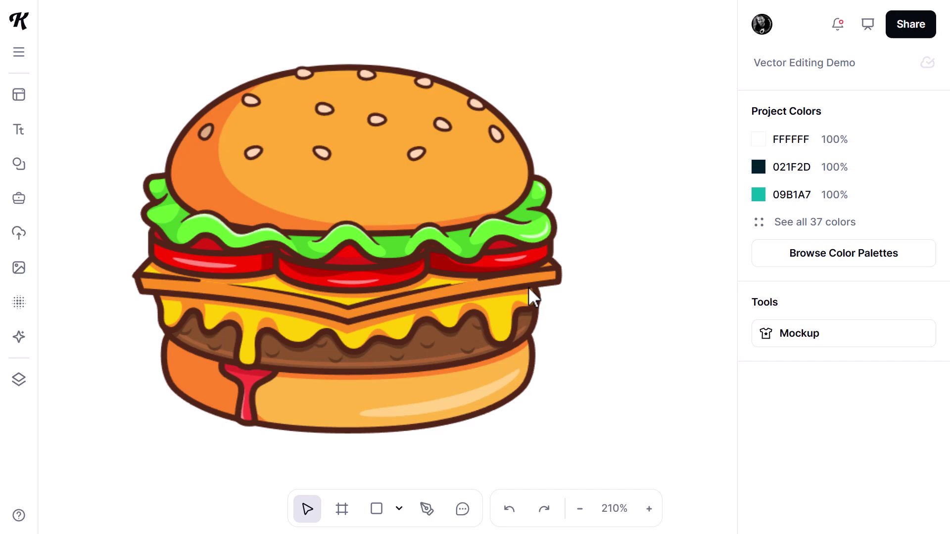
pyautogui.click(528, 286)
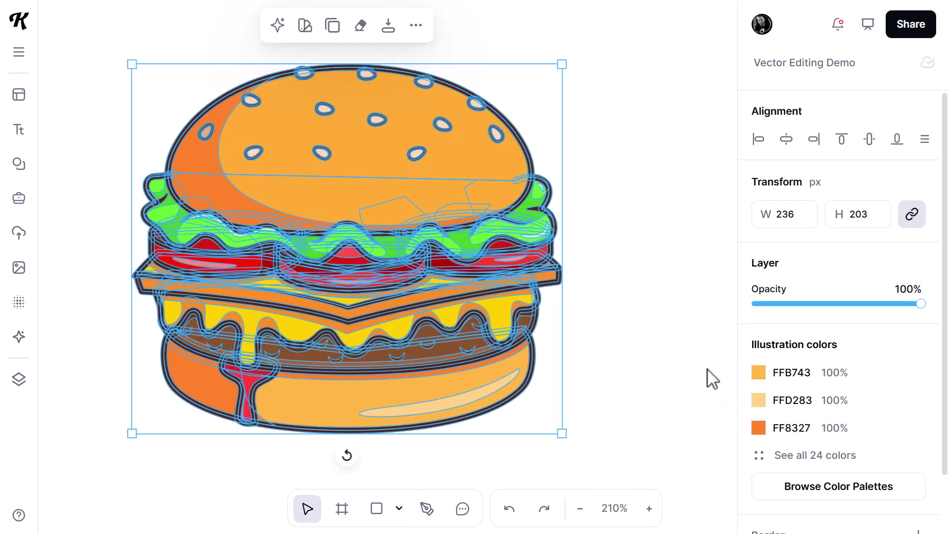
# - Show all illustration colors of the burger and shift its yellow cheese to lime green
pyautogui.click(811, 456)
pyautogui.scroll(-6, 797, 354)
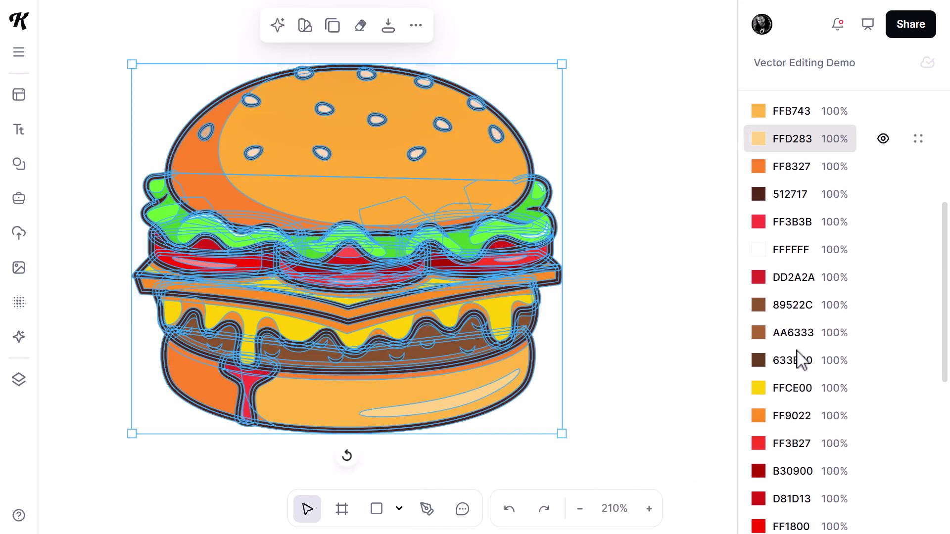
pyautogui.click(758, 255)
pyautogui.moveTo(556, 262); pyautogui.dragTo(570, 265)
pyautogui.click(601, 317)
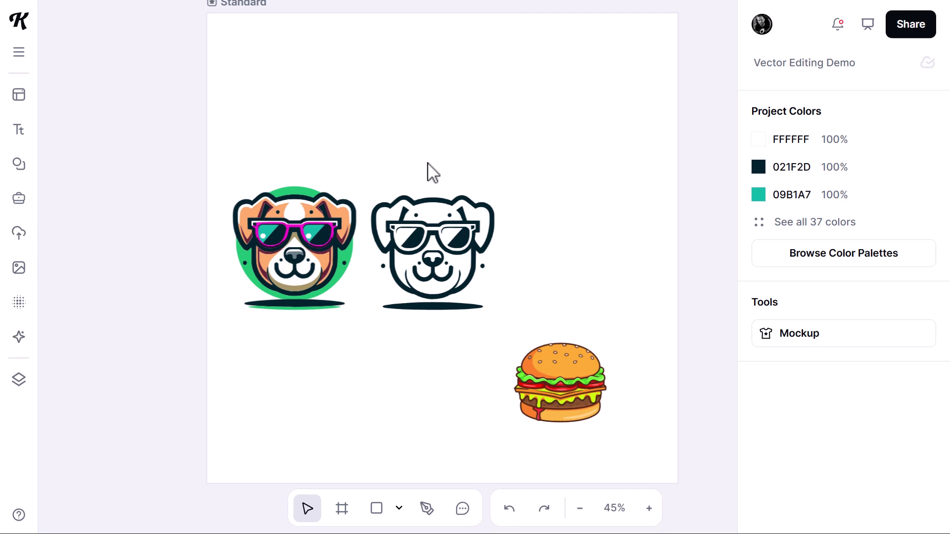
# - Delete both dog illustrations, then enlarge the burger and center it on the artboard
pyautogui.moveTo(553, 143); pyautogui.dragTo(238, 316)
pyautogui.press('Delete')
pyautogui.click(589, 373)
pyautogui.moveTo(589, 373); pyautogui.dragTo(401, 151)
pyautogui.moveTo(439, 211); pyautogui.dragTo(650, 429)
pyautogui.moveTo(372, 388); pyautogui.dragTo(309, 327)
pyautogui.click(307, 349)
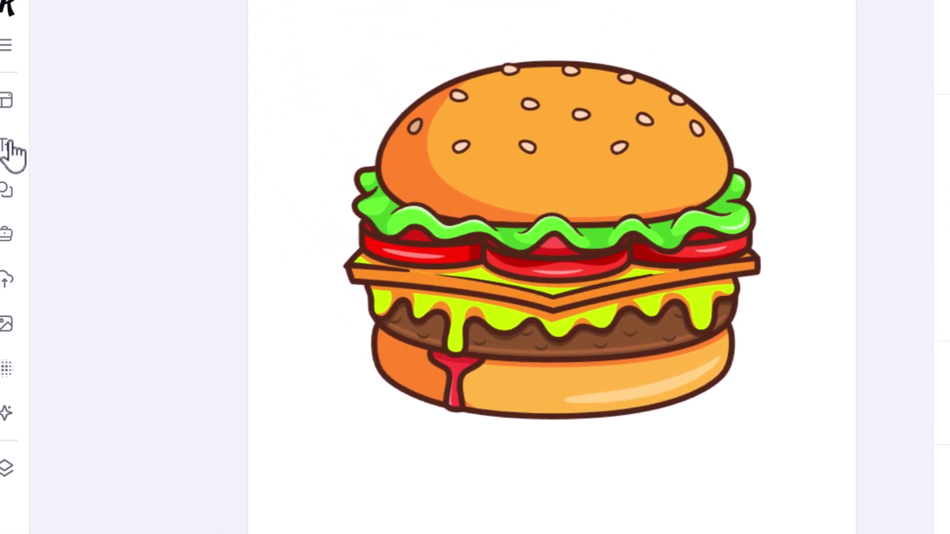
# - Add a headline below the burger and set its text to Burgerz
pyautogui.click(24, 168)
pyautogui.click(145, 79)
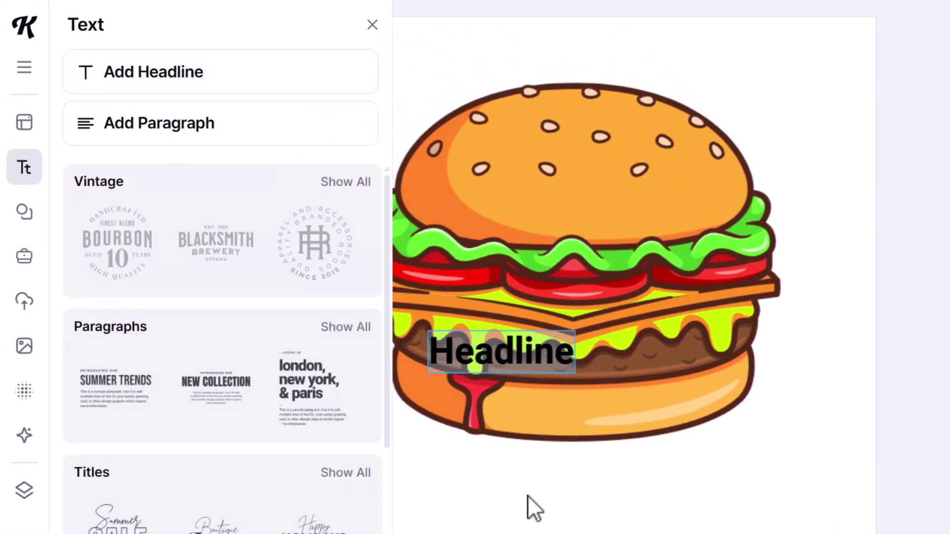
pyautogui.moveTo(499, 349); pyautogui.dragTo(483, 487)
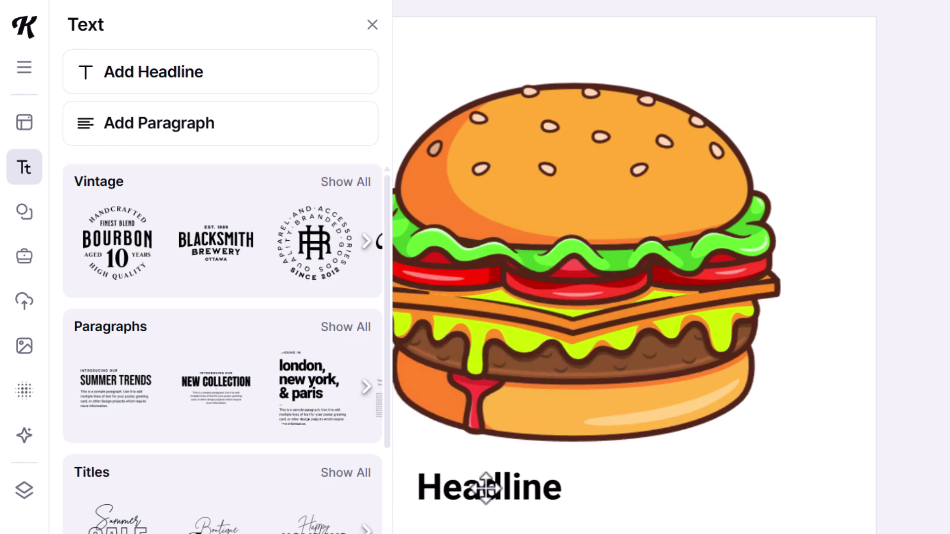
pyautogui.doubleClick(564, 493)
pyautogui.write('Burgerz')
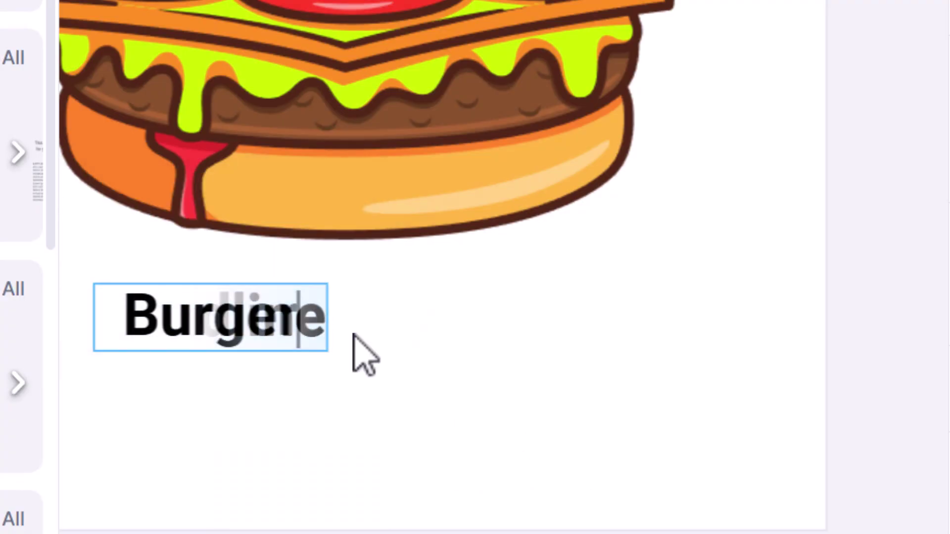
pyautogui.press('Escape')
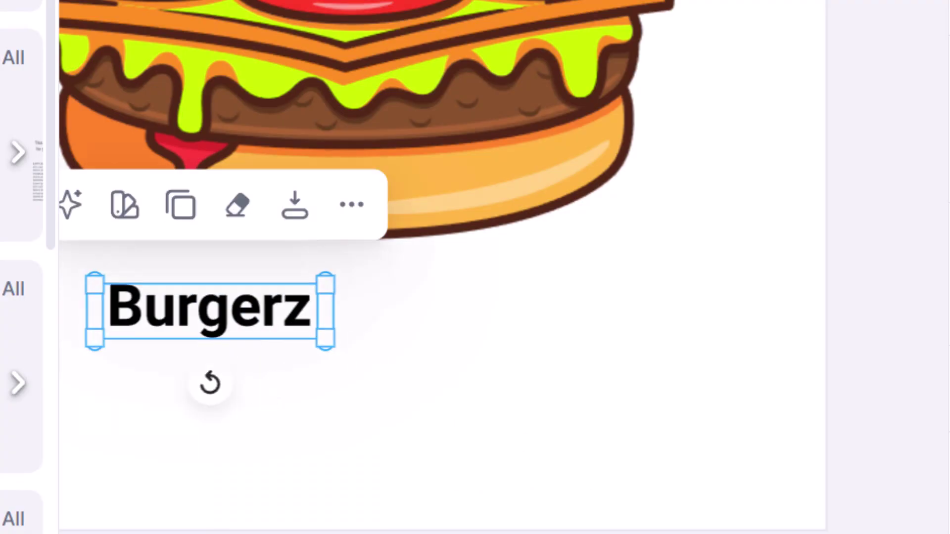
# - Enlarge the Burgerz headline to a font size of about 258 and center it beneath the burger
pyautogui.moveTo(159, 313); pyautogui.dragTo(2, 241)
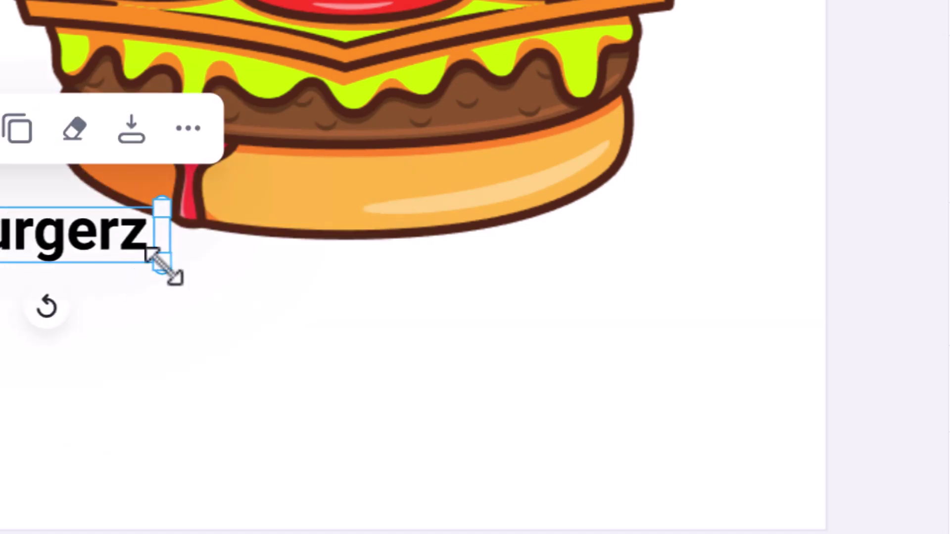
pyautogui.moveTo(165, 267); pyautogui.dragTo(705, 459)
pyautogui.moveTo(553, 311); pyautogui.dragTo(528, 359)
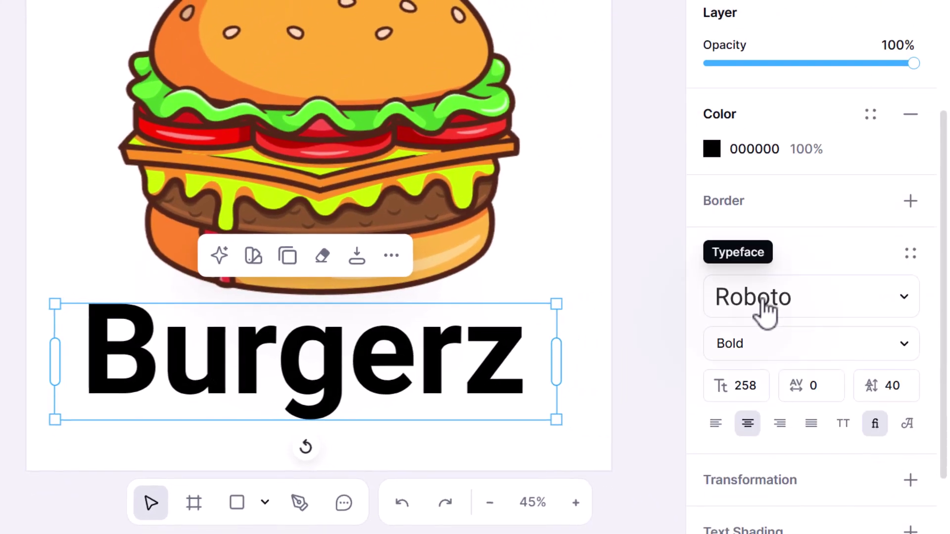
# - Change the Burgerz headline's typeface to Alfa Slab One
pyautogui.click(765, 307)
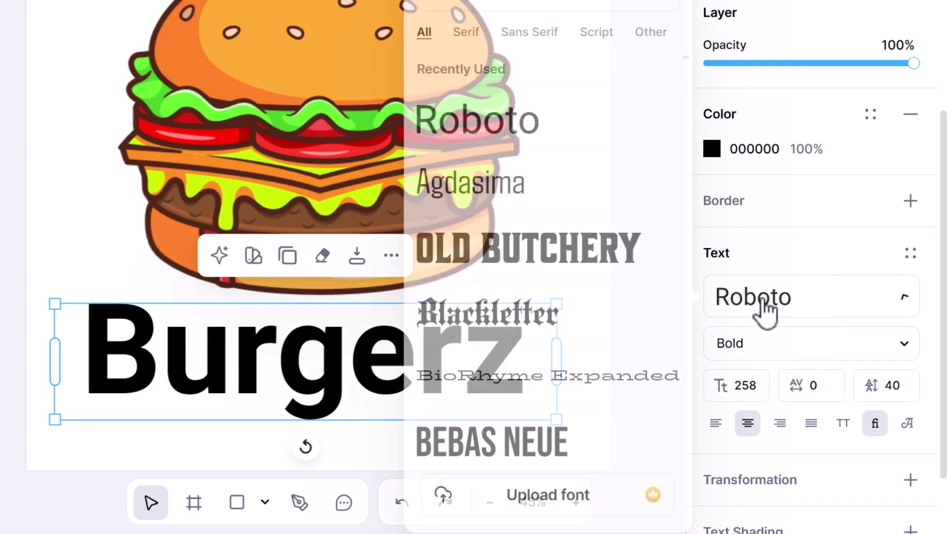
pyautogui.scroll(-10, 558, 332)
pyautogui.scroll(-3, 291, 315)
pyautogui.click(215, 207)
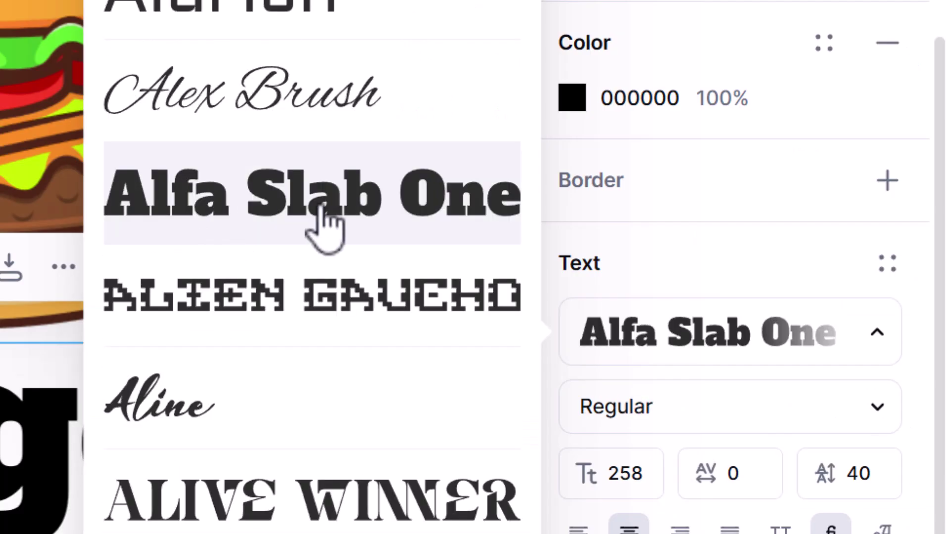
pyautogui.click(1, 451)
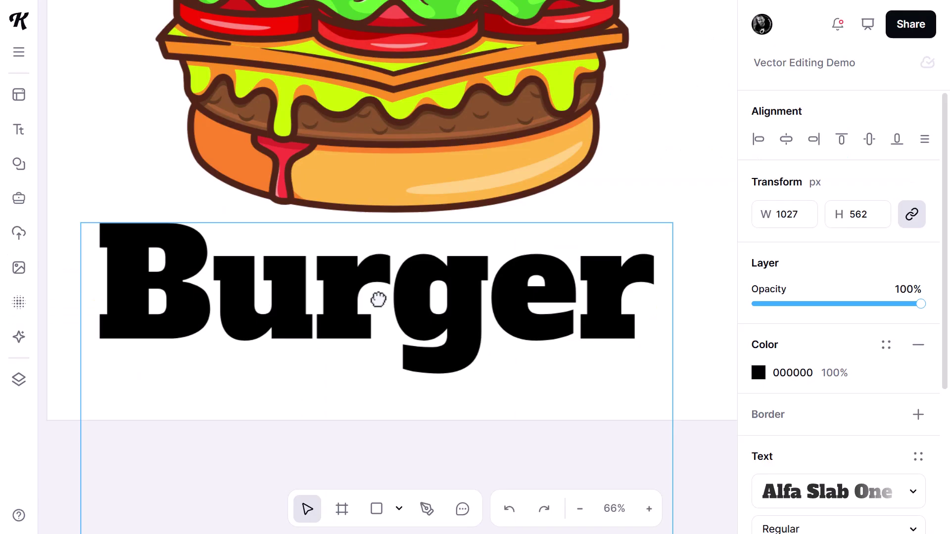
pyautogui.click(531, 212)
pyautogui.click(433, 323)
pyautogui.doubleClick(433, 324)
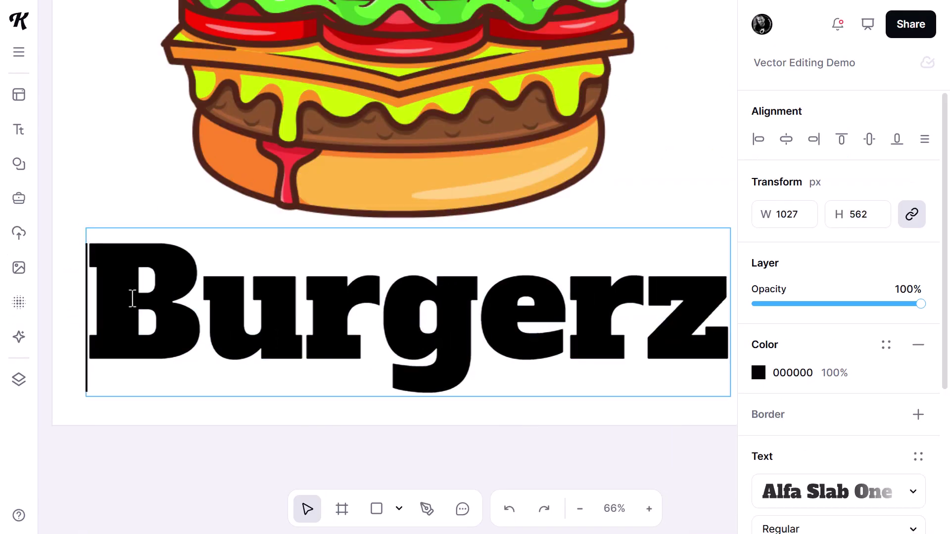
pyautogui.moveTo(125, 299); pyautogui.dragTo(629, 299)
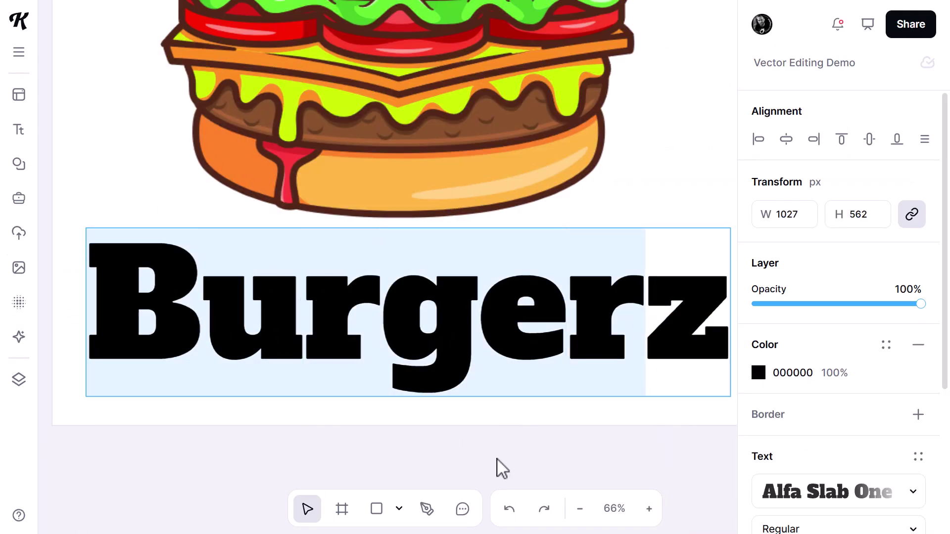
pyautogui.click(501, 433)
pyautogui.click(694, 186)
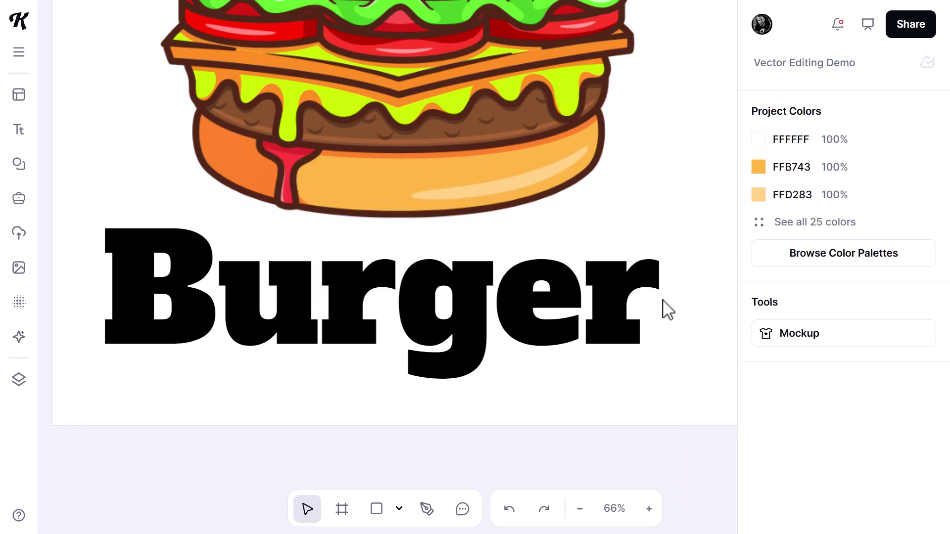
# - Widen the headline's text box so Burgerz fits on one line, and reposition it centered beneath the burger
pyautogui.doubleClick(647, 266)
pyautogui.hotkey('ctrl', 'z')
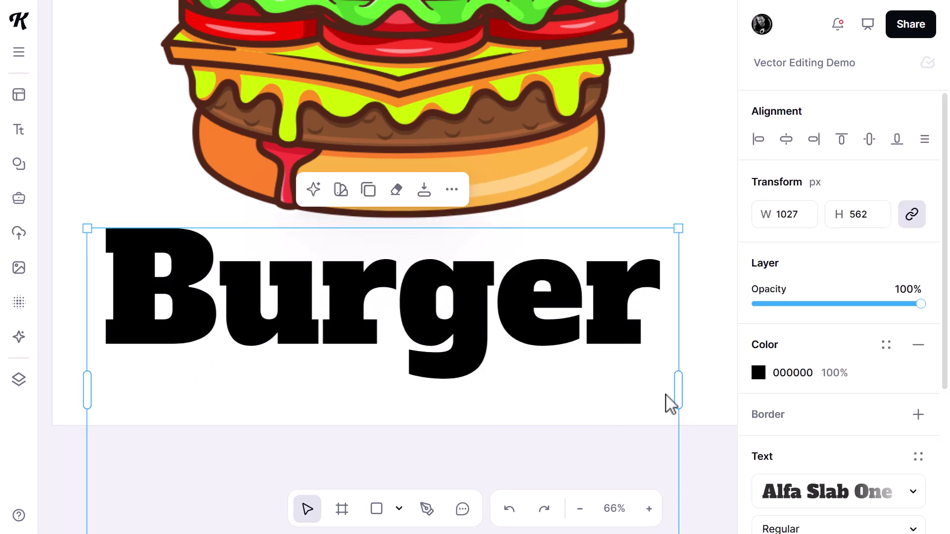
pyautogui.moveTo(680, 386); pyautogui.dragTo(747, 394)
pyautogui.hotkey('ctrl', 'shift', 'z')
pyautogui.moveTo(542, 316); pyautogui.dragTo(501, 311)
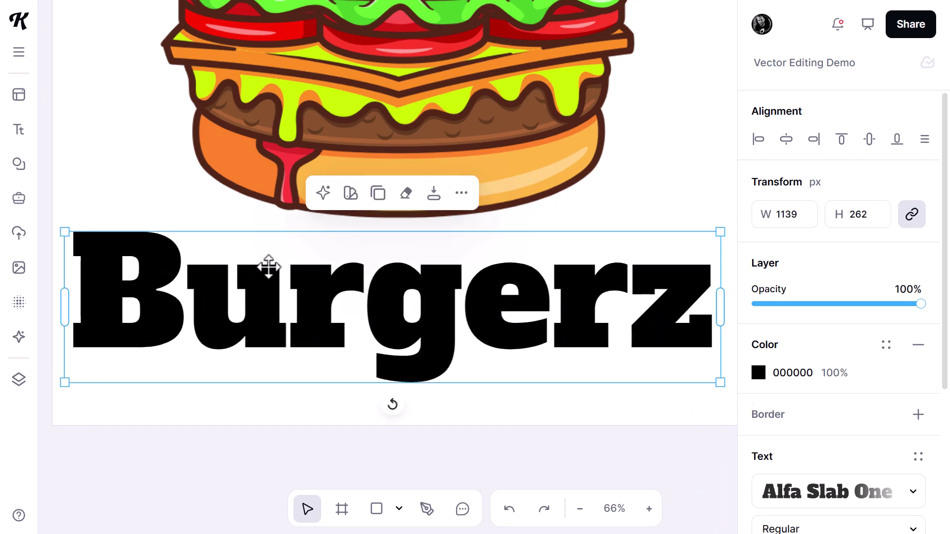
# - Draw a rectangle of about 33 by 93 px over the inner serif of the letter u and subtract it from the headline
pyautogui.click(383, 513)
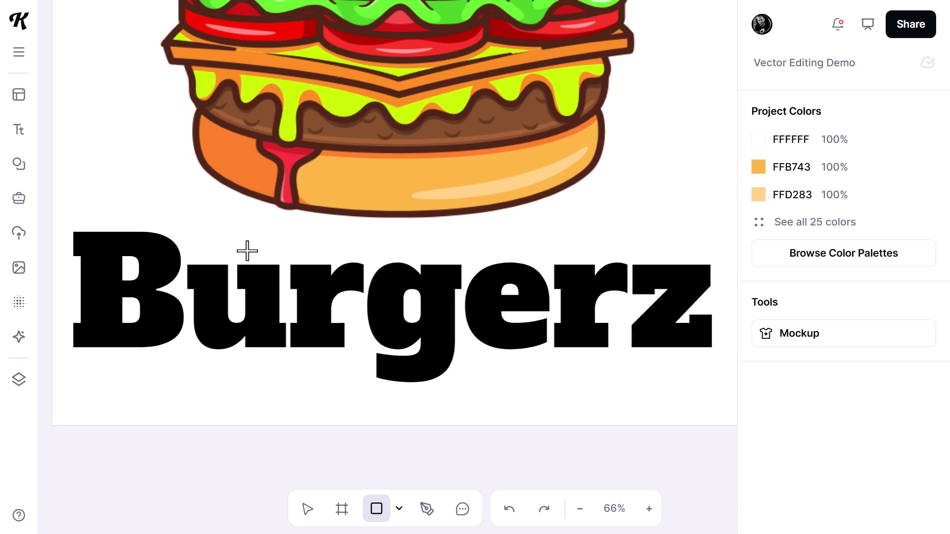
pyautogui.moveTo(228, 305); pyautogui.dragTo(228, 304)
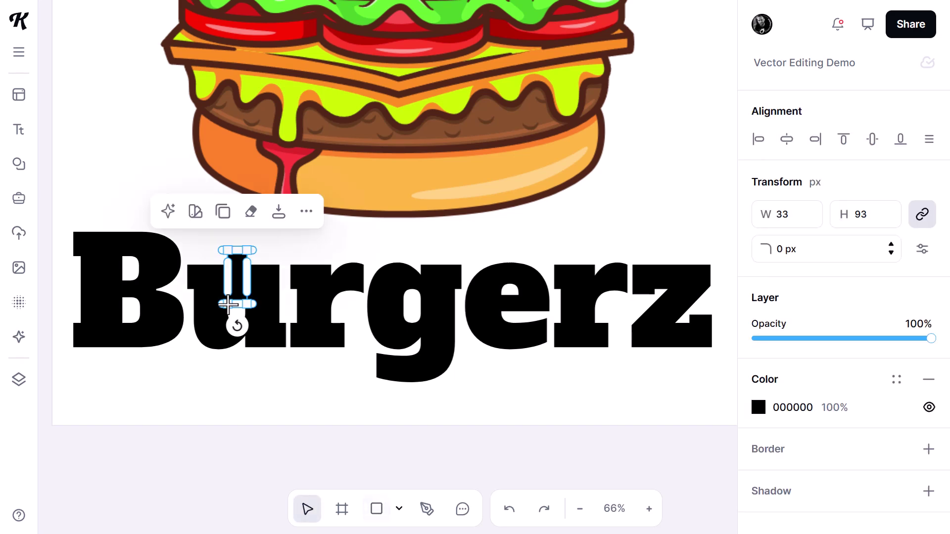
pyautogui.keyDown('shift'); pyautogui.click(277, 319); pyautogui.keyUp('shift')
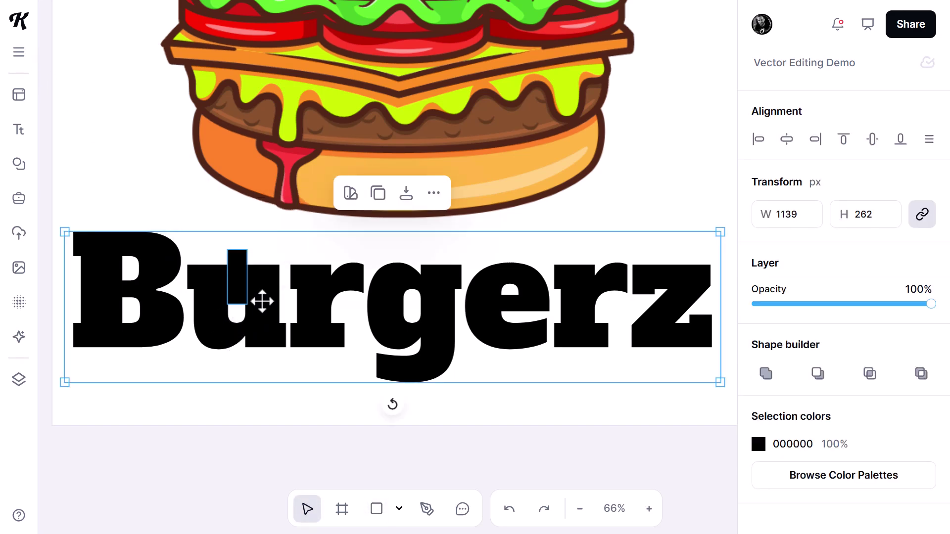
pyautogui.click(817, 375)
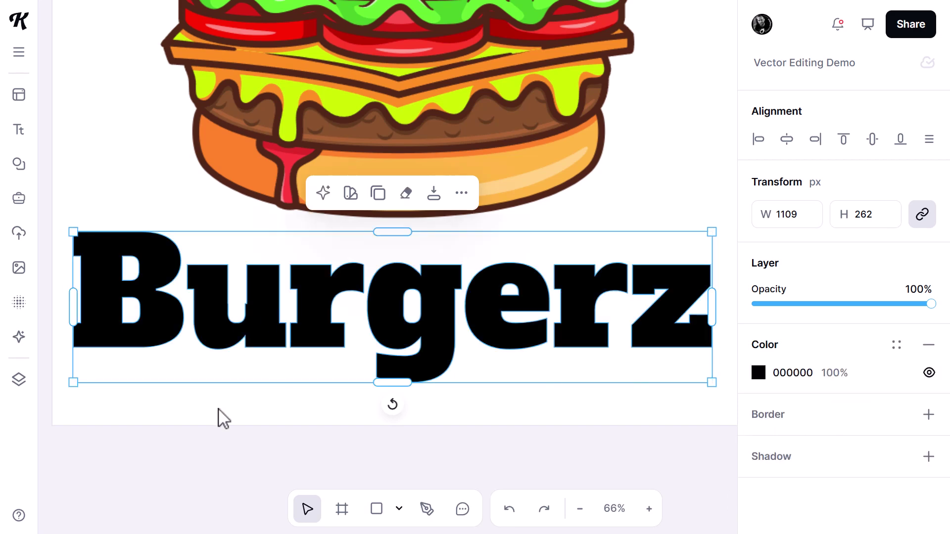
pyautogui.click(220, 418)
pyautogui.click(250, 328)
pyautogui.click(251, 399)
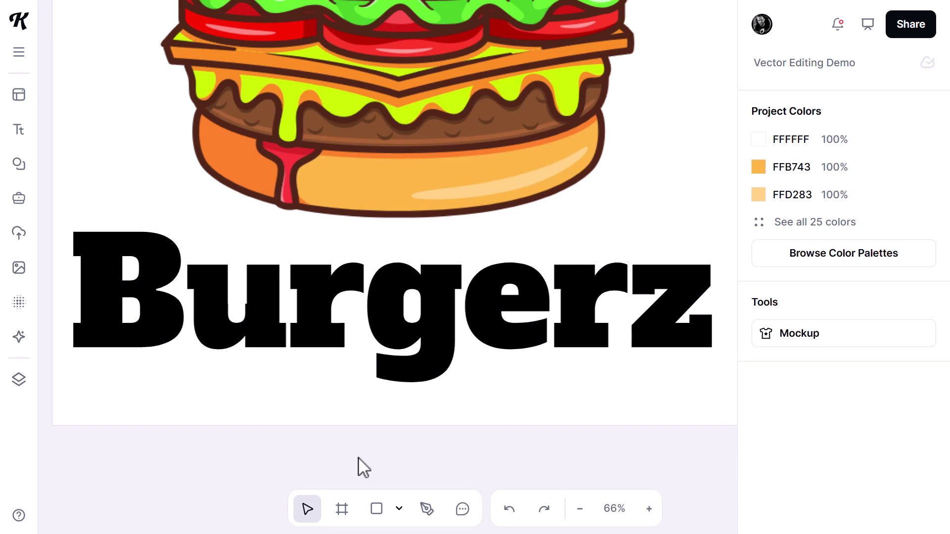
# - Move the small rectangle inside the right stem of the letter u and unite it with the headline
pyautogui.click(243, 278)
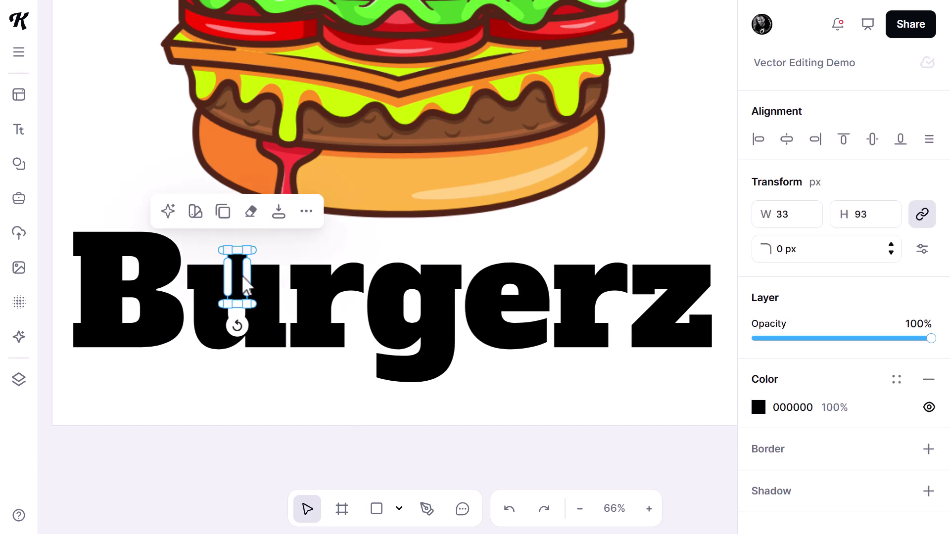
pyautogui.moveTo(241, 275); pyautogui.dragTo(266, 300)
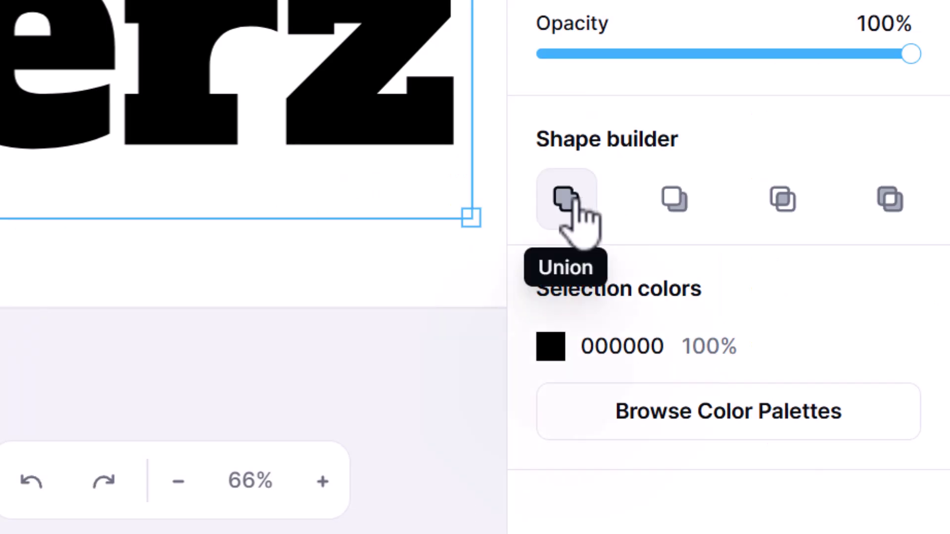
pyautogui.click(575, 198)
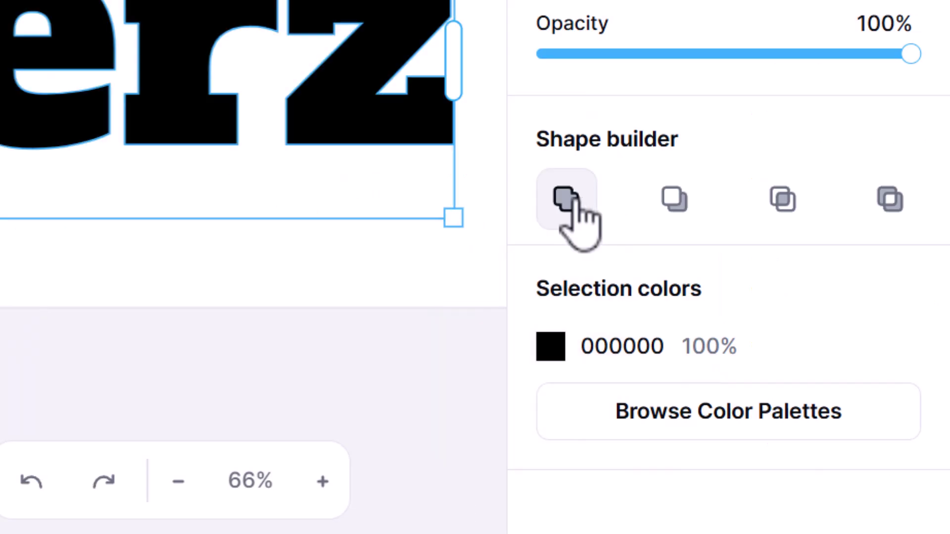
pyautogui.press('Escape')
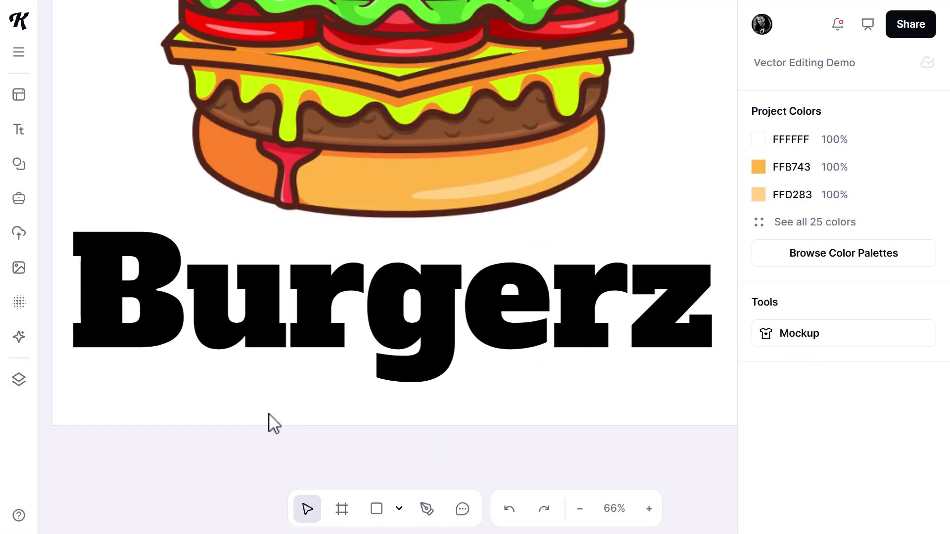
# - Remove the inner serif of the u's right stem by aligning its upper corner node with the stem and deleting the leftover serif nodes
pyautogui.click(266, 308)
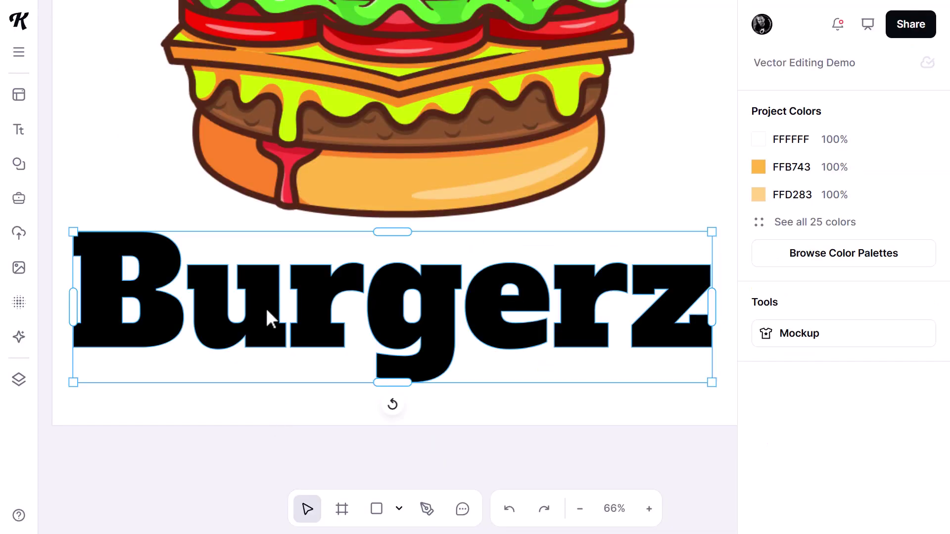
pyautogui.scroll(2, 224, 313)
pyautogui.scroll(5, 230, 316)
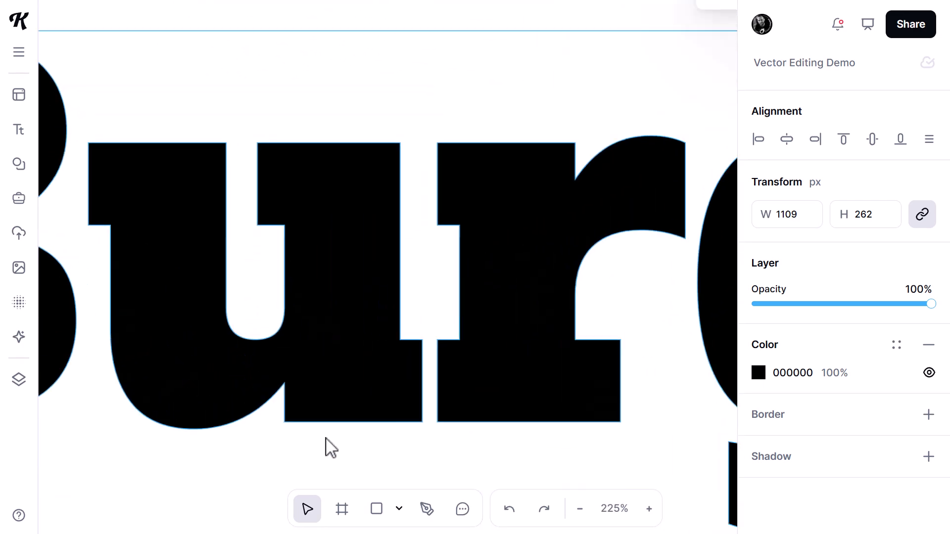
pyautogui.doubleClick(334, 331)
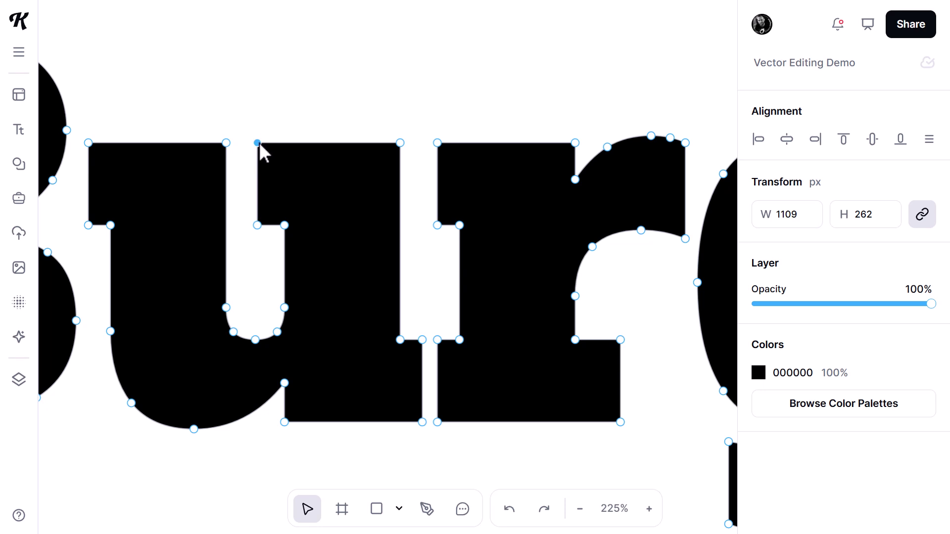
pyautogui.moveTo(259, 143); pyautogui.dragTo(289, 146)
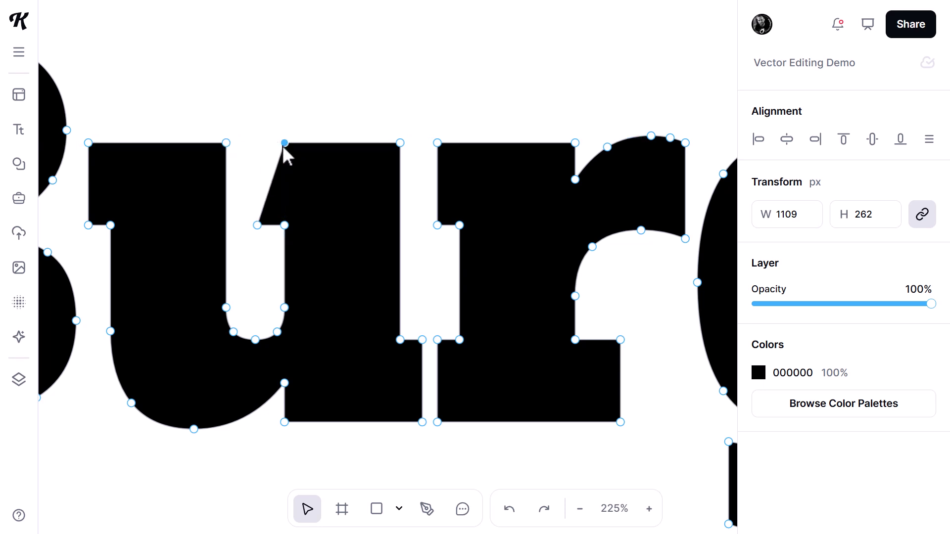
pyautogui.click(258, 228)
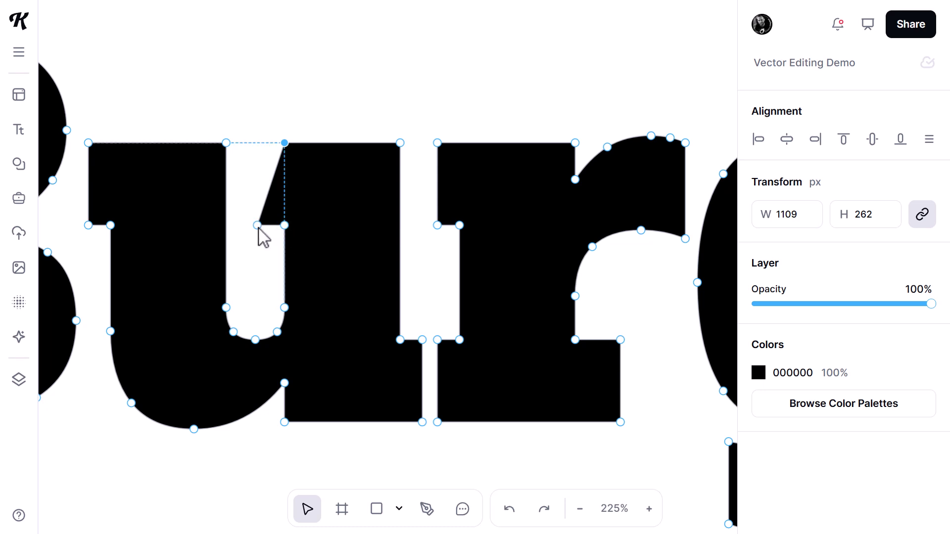
pyautogui.press('Delete')
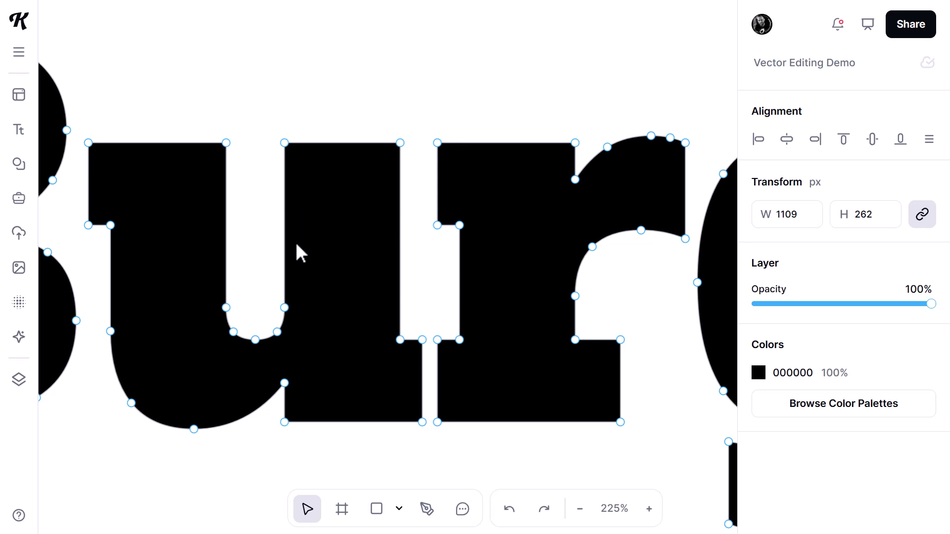
# - Draw a closed face-profile shape with the Pen tool over the u's inner gap, its contour running along the right stem
pyautogui.click(427, 512)
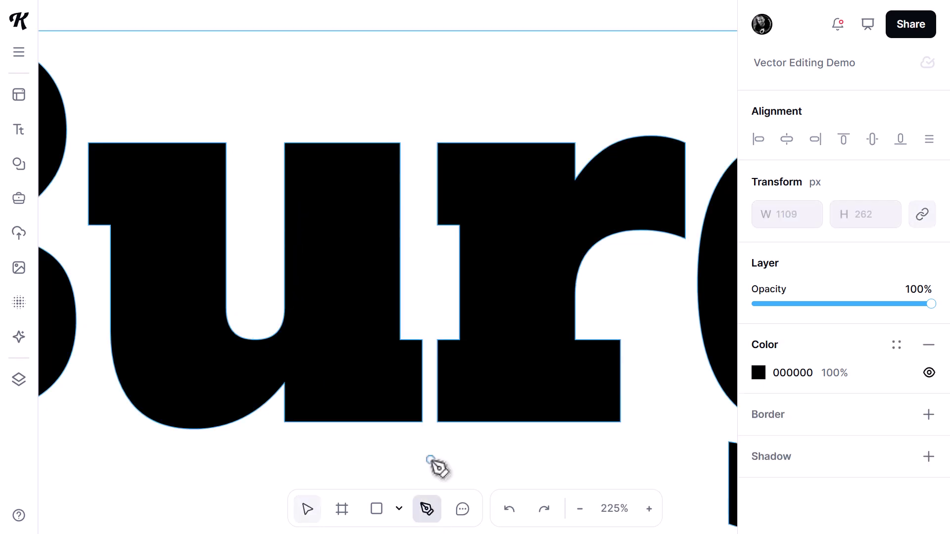
pyautogui.click(281, 137)
pyautogui.moveTo(293, 168); pyautogui.dragTo(293, 188)
pyautogui.moveTo(301, 211); pyautogui.dragTo(304, 216)
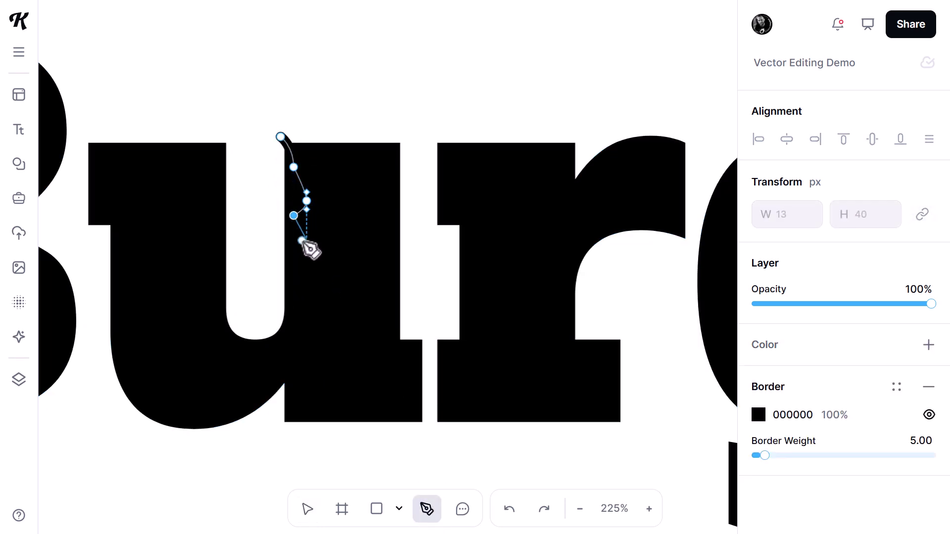
pyautogui.click(307, 281)
pyautogui.click(298, 303)
pyautogui.click(298, 316)
pyautogui.click(298, 328)
pyautogui.moveTo(280, 352); pyautogui.dragTo(234, 313)
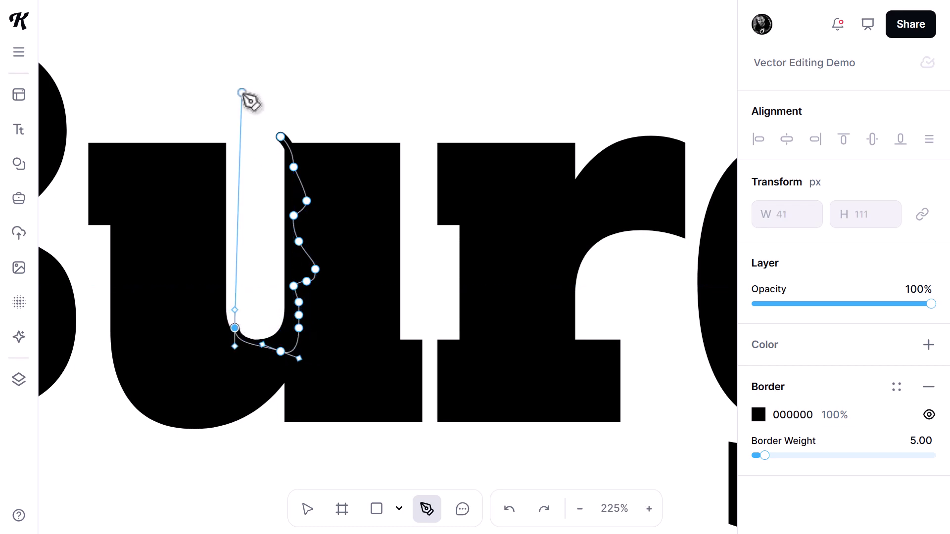
pyautogui.moveTo(243, 88); pyautogui.dragTo(249, 80)
pyautogui.click(281, 137)
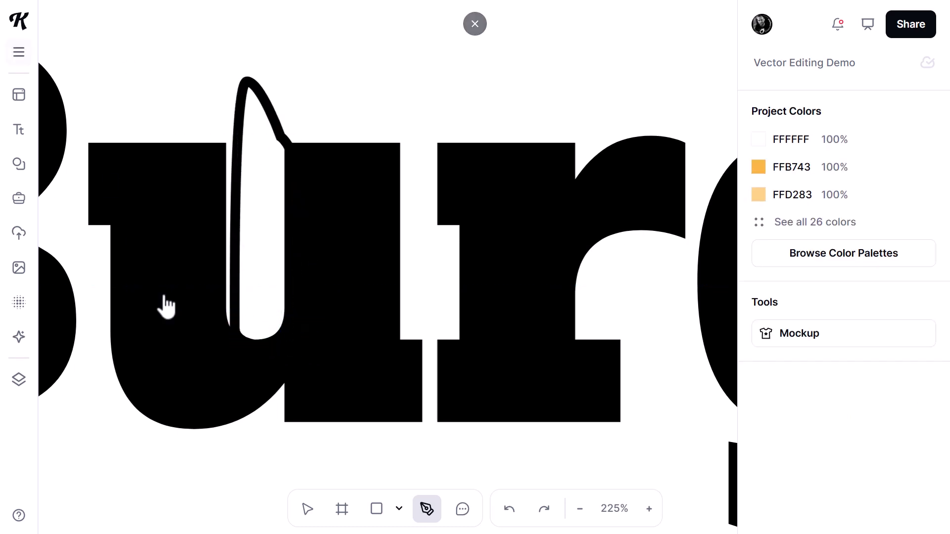
pyautogui.press('Escape')
# - Subtract the face-profile shape from the headline
pyautogui.click(278, 126)
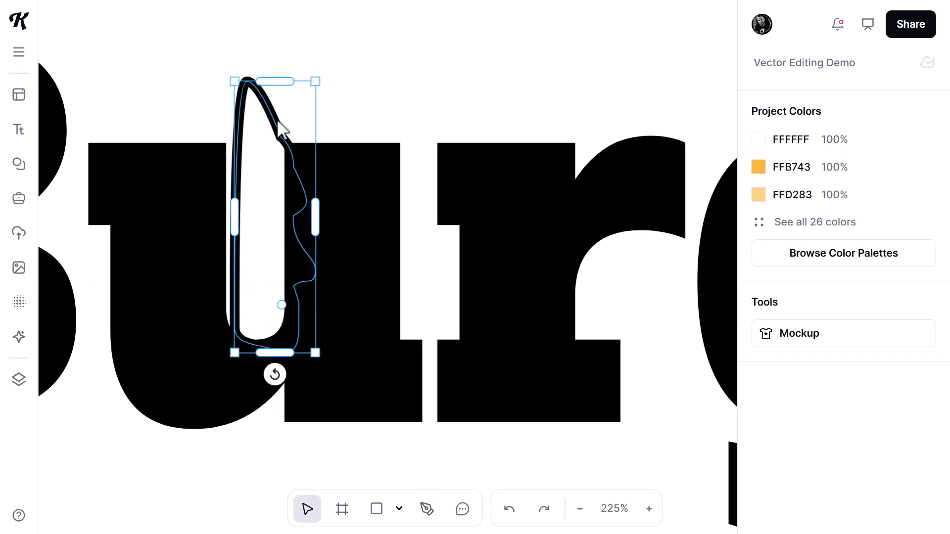
pyautogui.keyDown('shift'); pyautogui.click(351, 243); pyautogui.keyUp('shift')
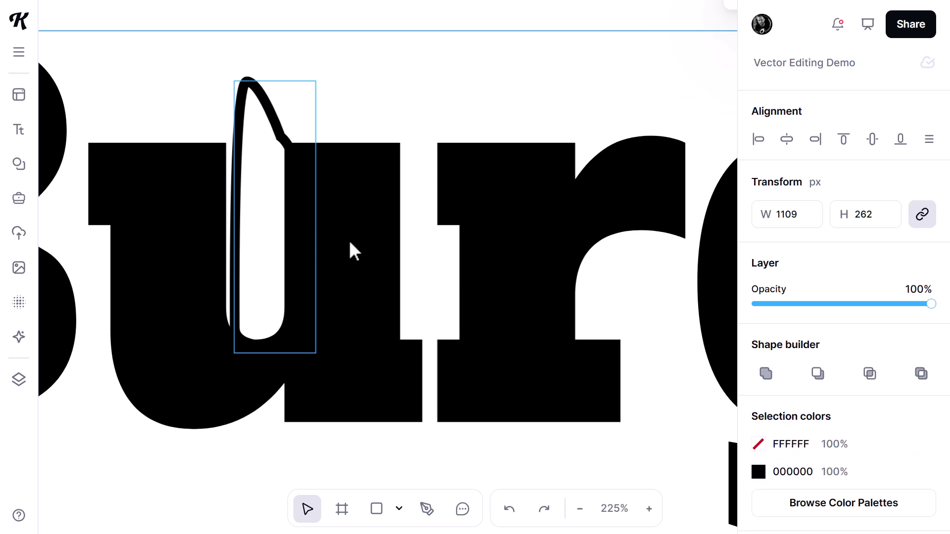
pyautogui.click(818, 374)
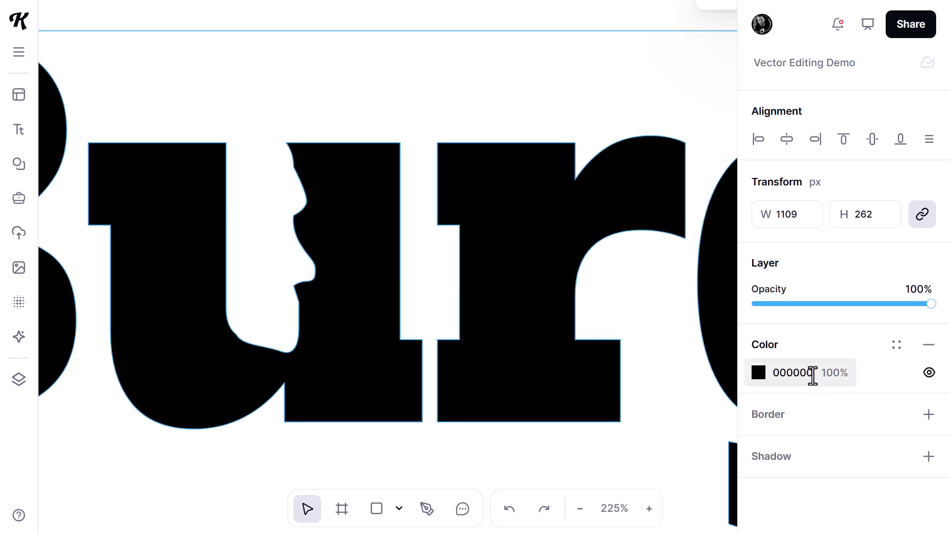
pyautogui.click(311, 92)
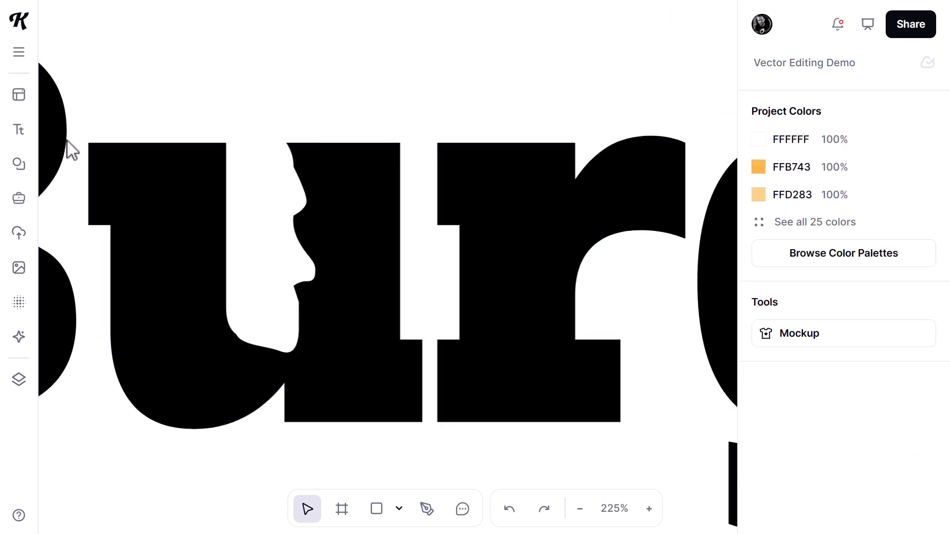
# - Clean up the profile cutout in the u by removing surplus nodes near the lip and at the lower-left inner curve
pyautogui.doubleClick(331, 264)
pyautogui.click(294, 286)
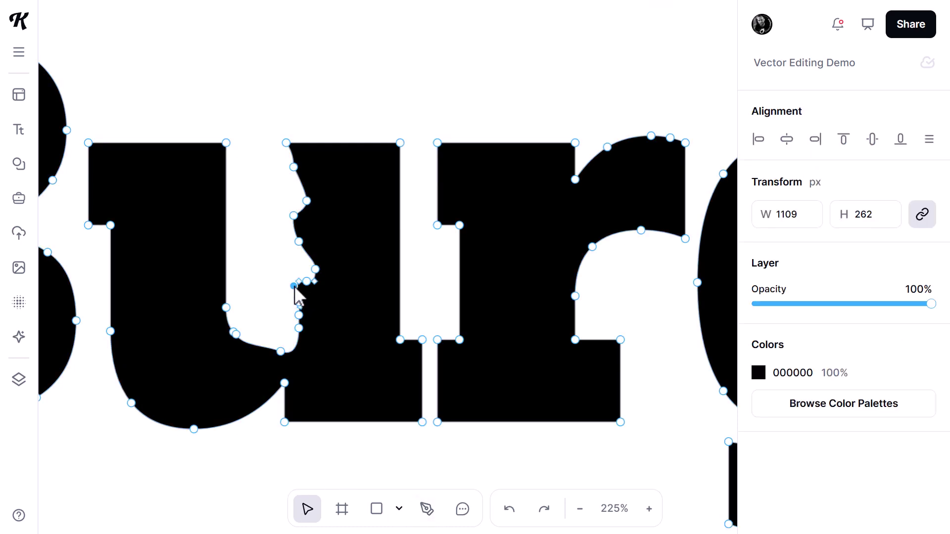
pyautogui.scroll(3, 295, 318)
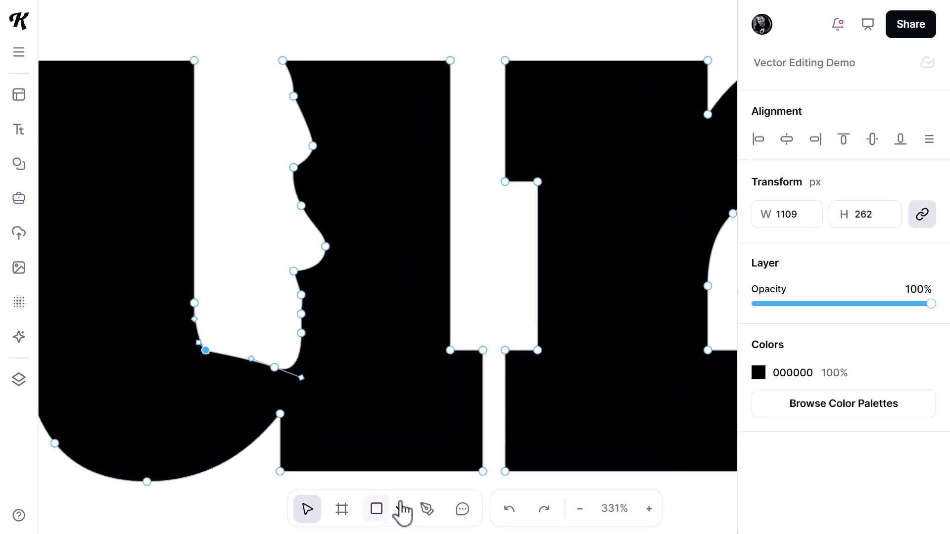
# - Draw a closed, curved tongue-like shape with the Pen tool below the profile's lip, extending from the u's right stem into the gap
pyautogui.click(427, 509)
pyautogui.click(303, 300)
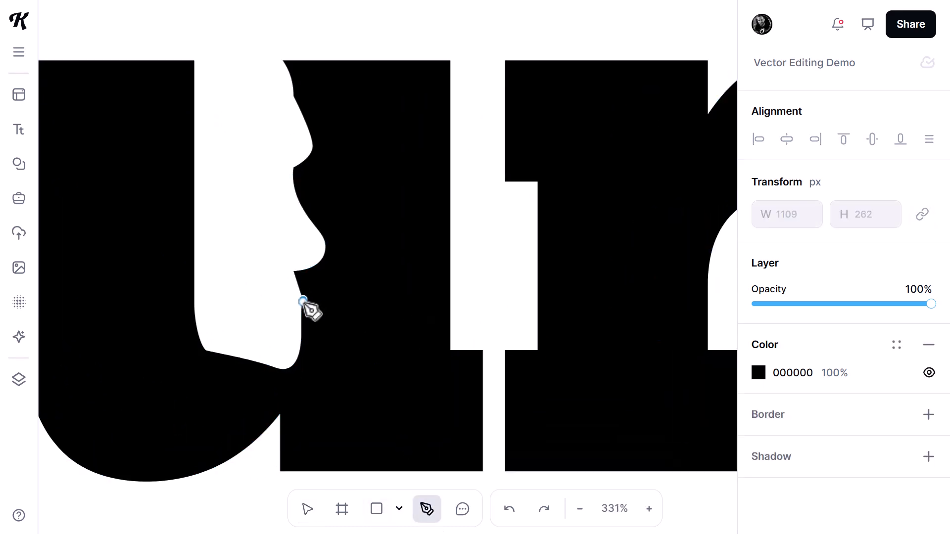
pyautogui.moveTo(245, 282); pyautogui.dragTo(239, 271)
pyautogui.click(241, 264)
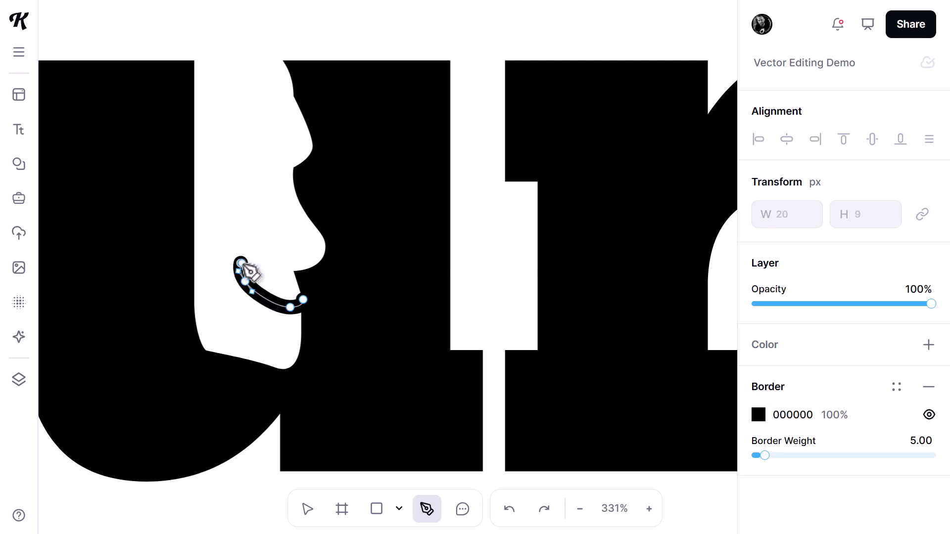
pyautogui.moveTo(253, 322); pyautogui.dragTo(326, 322)
pyautogui.click(304, 300)
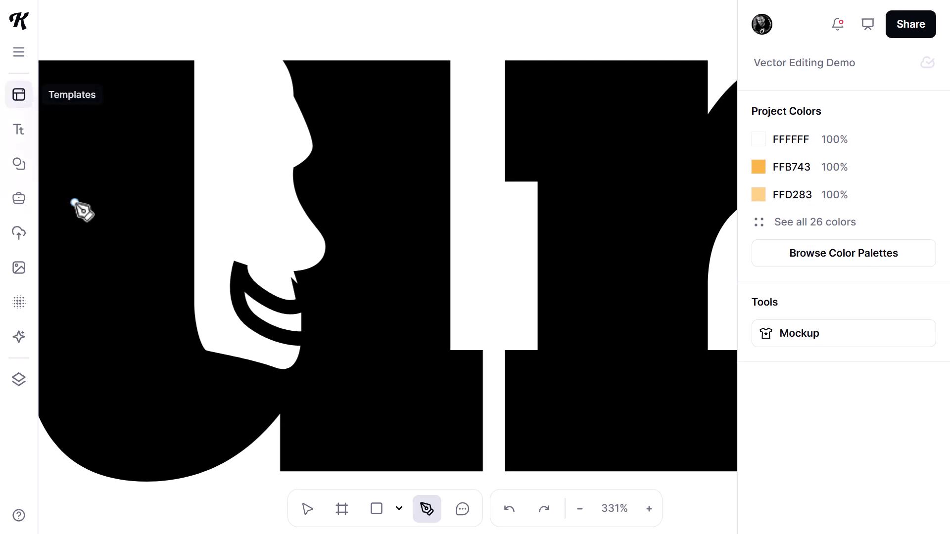
# - Unite the curved pen shape with the headline
pyautogui.click(310, 512)
pyautogui.click(289, 318)
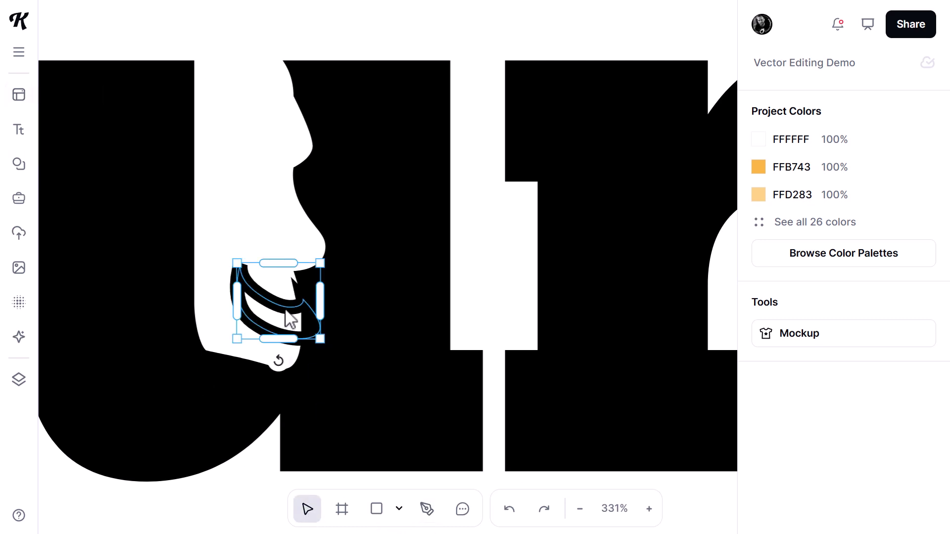
pyautogui.keyDown('shift'); pyautogui.click(364, 240); pyautogui.keyUp('shift')
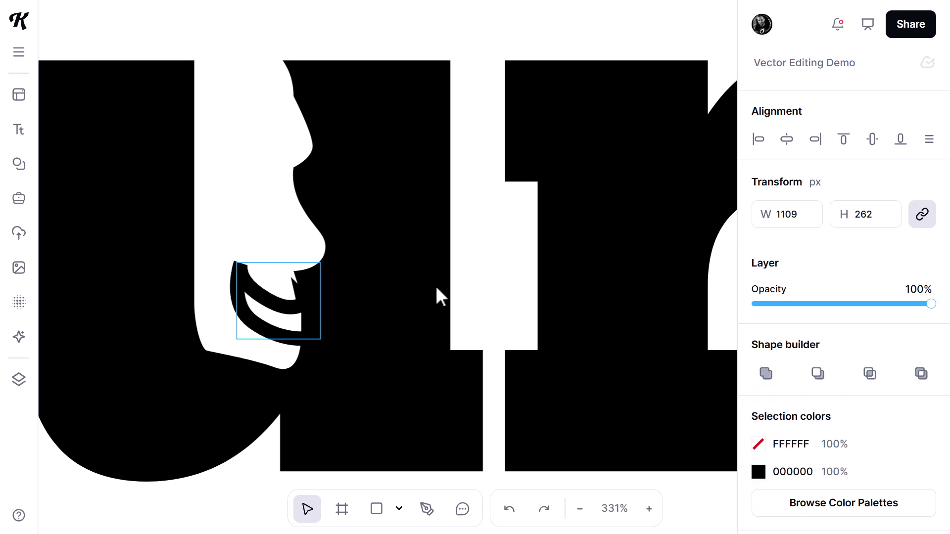
pyautogui.click(767, 375)
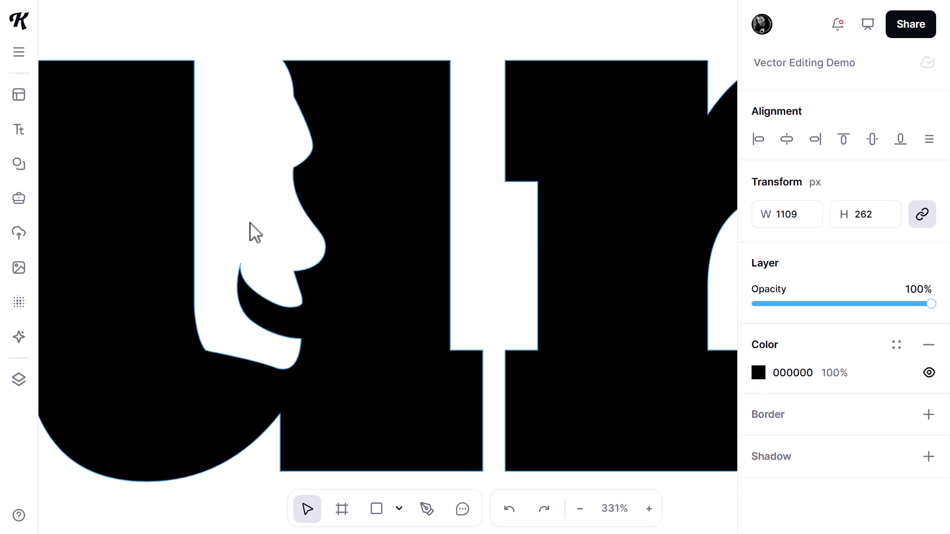
pyautogui.scroll(-5, 294, 265)
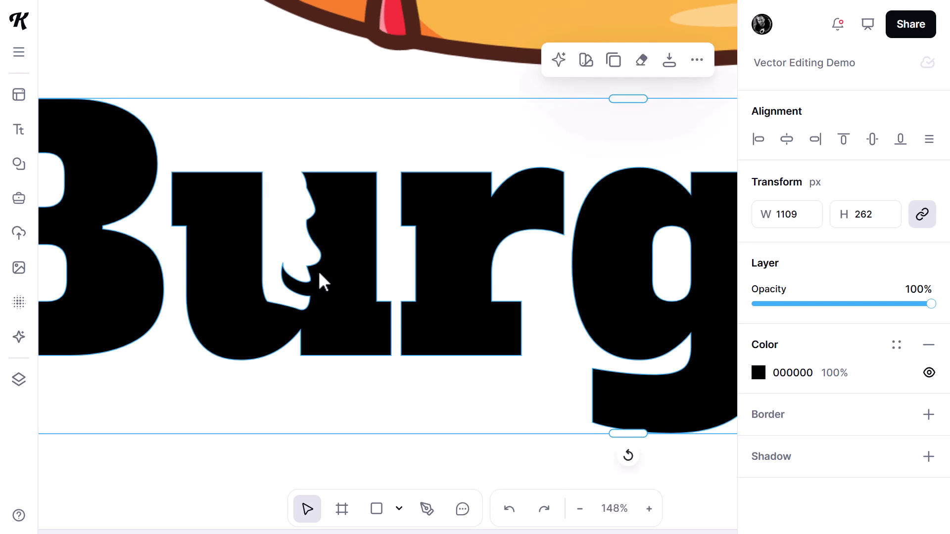
# - Undo the last union of the curved pen shape with the Burgerz headline
pyautogui.scroll(-5, 316, 272)
pyautogui.moveTo(320, 87); pyautogui.dragTo(343, 258)
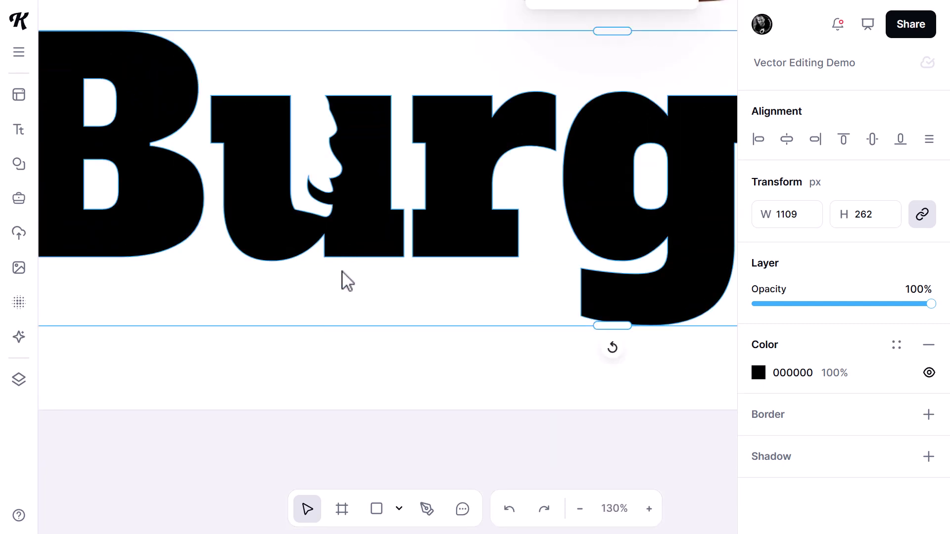
pyautogui.scroll(-5, 345, 268)
pyautogui.hotkey('ctrl', 'z')
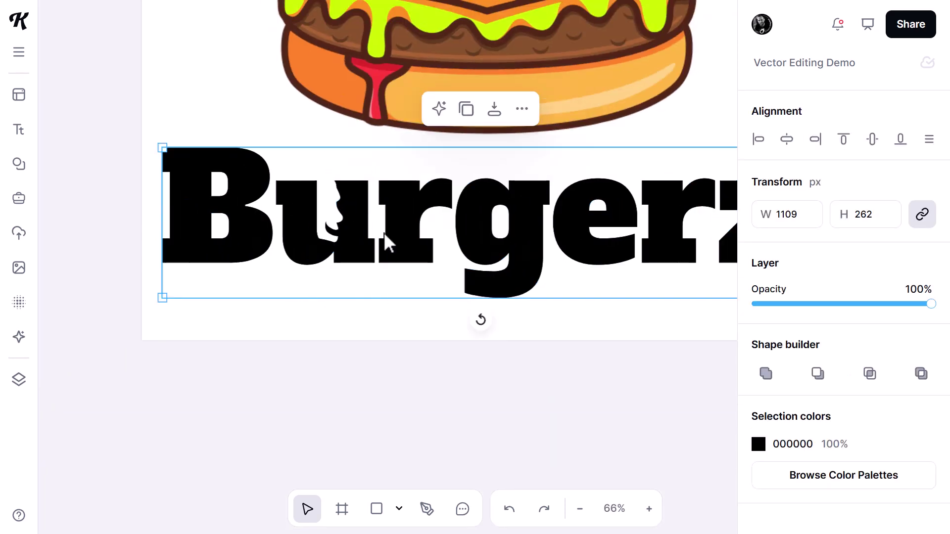
pyautogui.moveTo(453, 259); pyautogui.dragTo(363, 293)
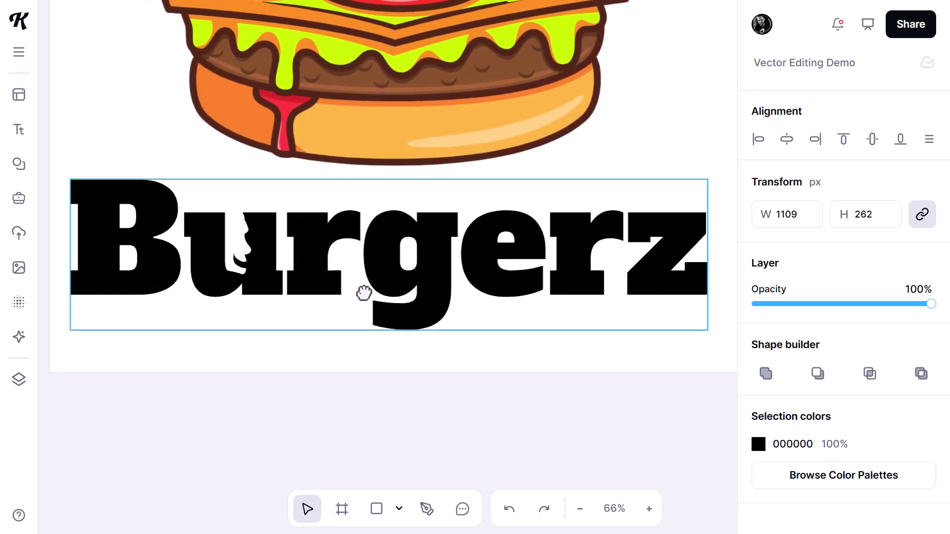
# - Draw a closed, filled shape with the Pen tool over the interior of the flame emblem below the A in WADE
pyautogui.click(427, 509)
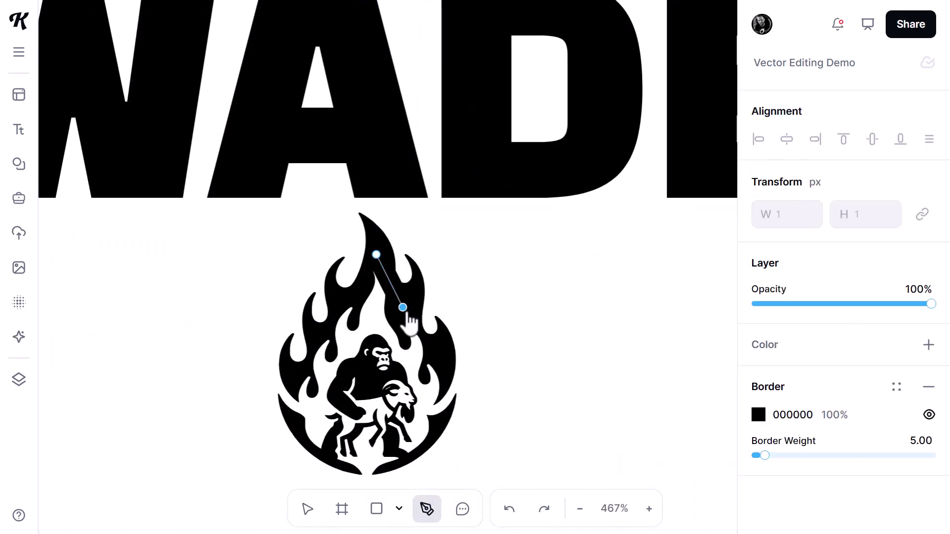
pyautogui.click(427, 339)
pyautogui.click(441, 371)
pyautogui.click(441, 396)
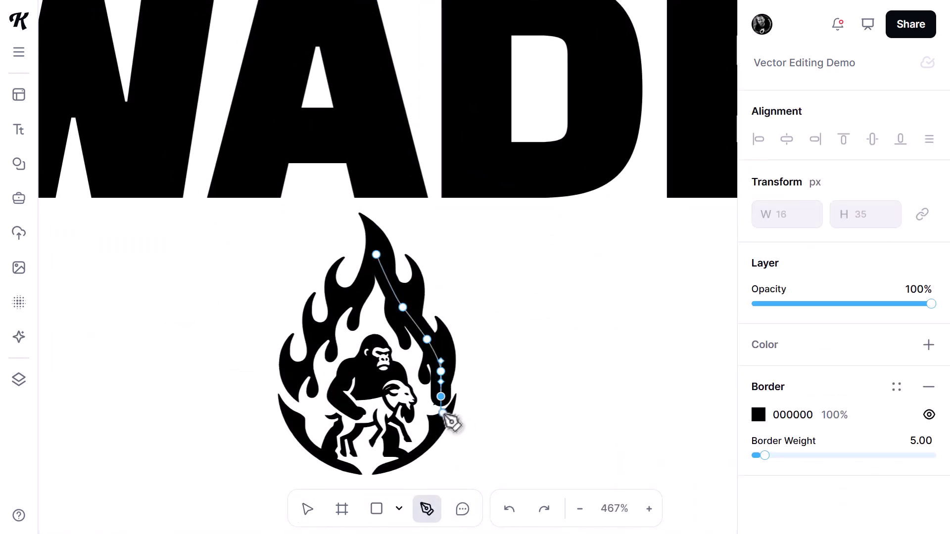
pyautogui.click(441, 422)
pyautogui.moveTo(367, 475); pyautogui.dragTo(390, 476)
pyautogui.click(376, 255)
pyautogui.press('Escape')
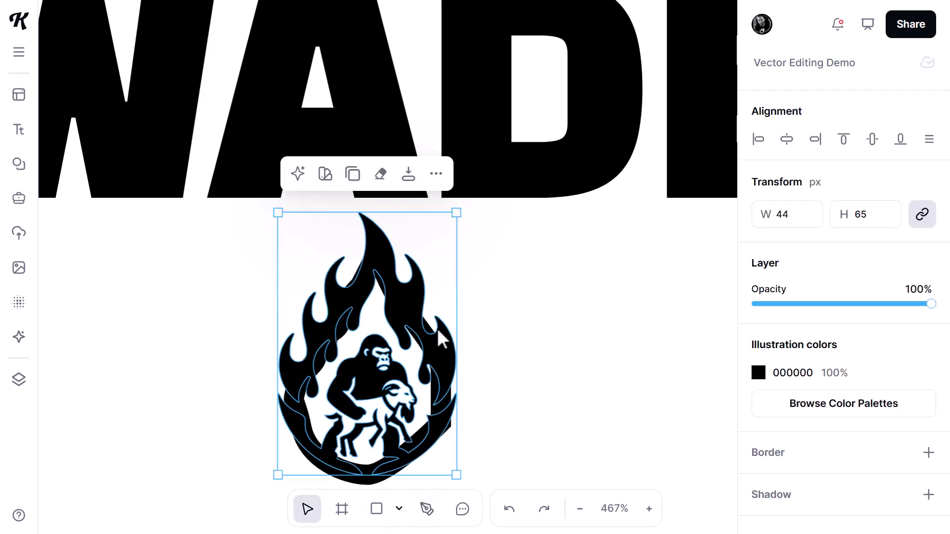
# - Delete the leftover interior nodes and gaps of the flame emblem to leave a solid flame silhouette
pyautogui.doubleClick(346, 369)
pyautogui.scroll(-2, 345, 369)
pyautogui.scroll(5, 339, 215)
pyautogui.moveTo(358, 205); pyautogui.dragTo(318, 242)
pyautogui.press('Delete')
pyautogui.click(305, 274)
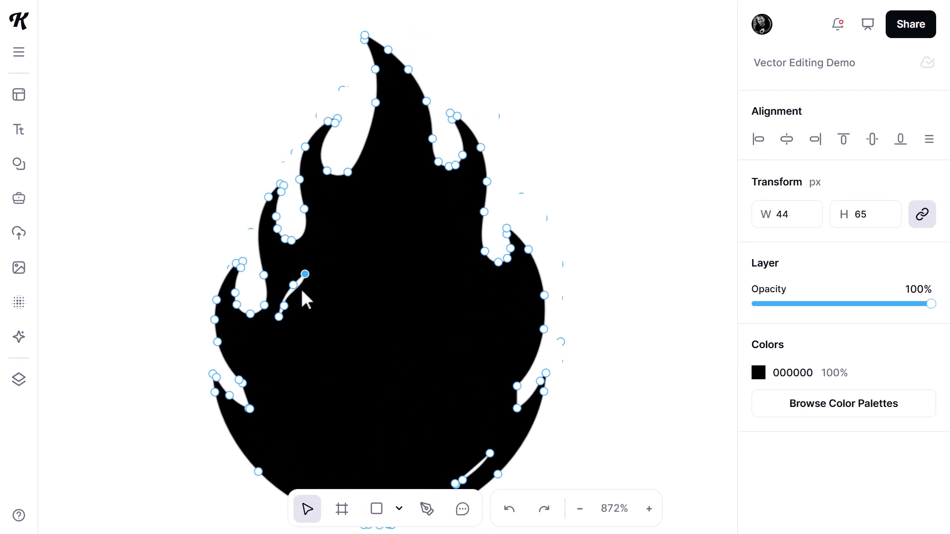
pyautogui.press('Delete')
pyautogui.press('Escape')
pyautogui.scroll(-4, 464, 269)
pyautogui.press('Escape')
pyautogui.scroll(-8, 402, 292)
# - Place the flame silhouette over the A of WADE and set its color to CB0000
pyautogui.moveTo(394, 281); pyautogui.dragTo(400, 191)
pyautogui.click(201, 75)
pyautogui.click(381, 221)
pyautogui.click(758, 374)
pyautogui.click(699, 488)
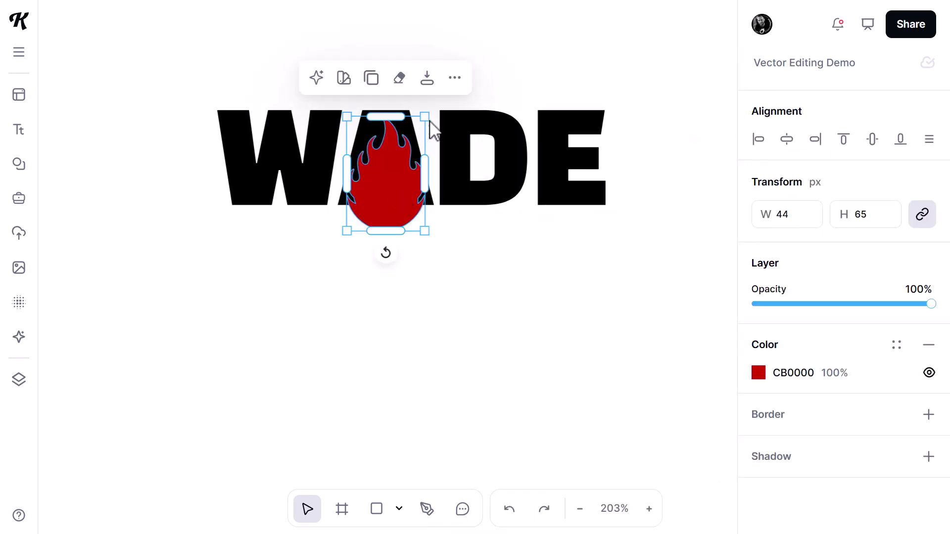
# - Scale the red flame down slightly, align it over the A and subtract it from the WADE lettering
pyautogui.moveTo(425, 117); pyautogui.dragTo(416, 128)
pyautogui.moveTo(385, 188); pyautogui.dragTo(387, 183)
pyautogui.press('Escape')
pyautogui.scroll(3, 386, 170)
pyautogui.hotkey('ctrl', 'a')
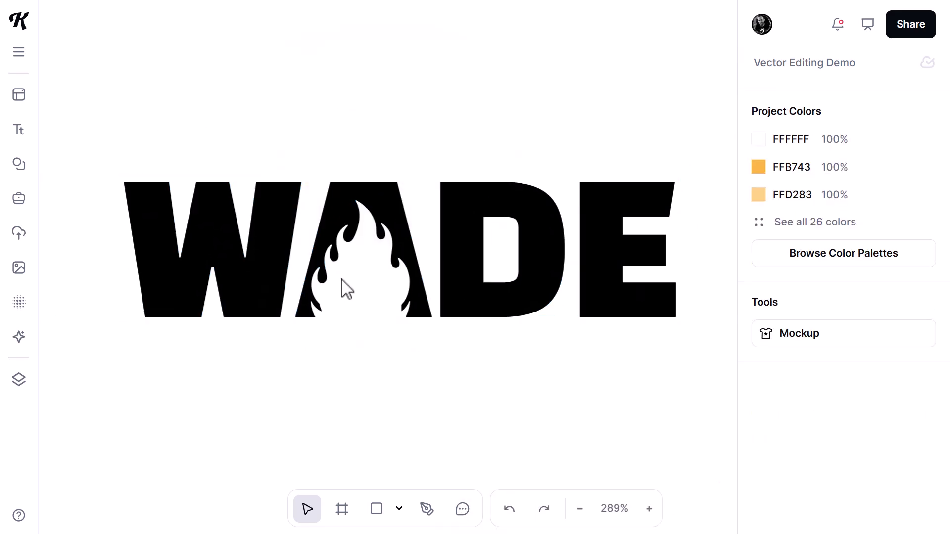
# - Add a small triangle inside the flame cutout at the base of the A and change its color
pyautogui.click(399, 509)
pyautogui.click(379, 440)
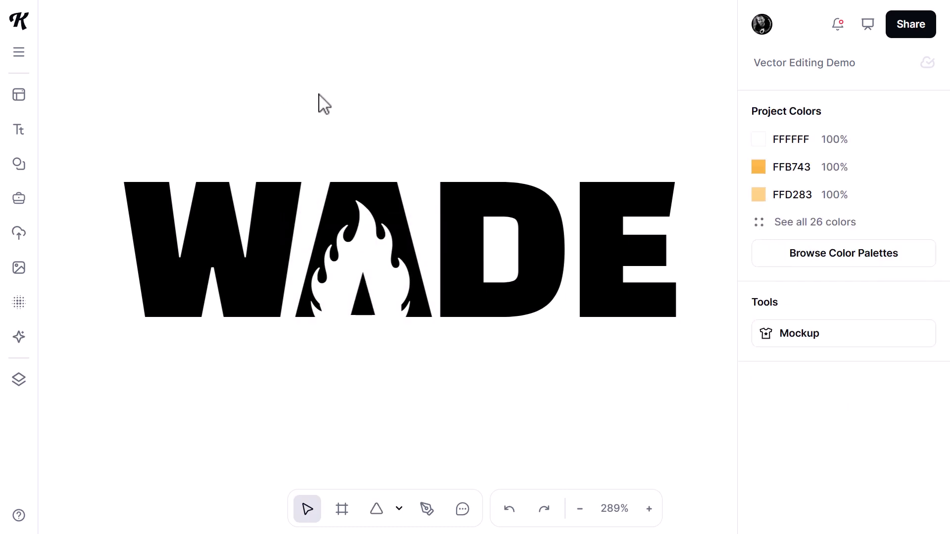
pyautogui.click(363, 297)
pyautogui.click(758, 405)
pyautogui.click(636, 517)
pyautogui.click(628, 376)
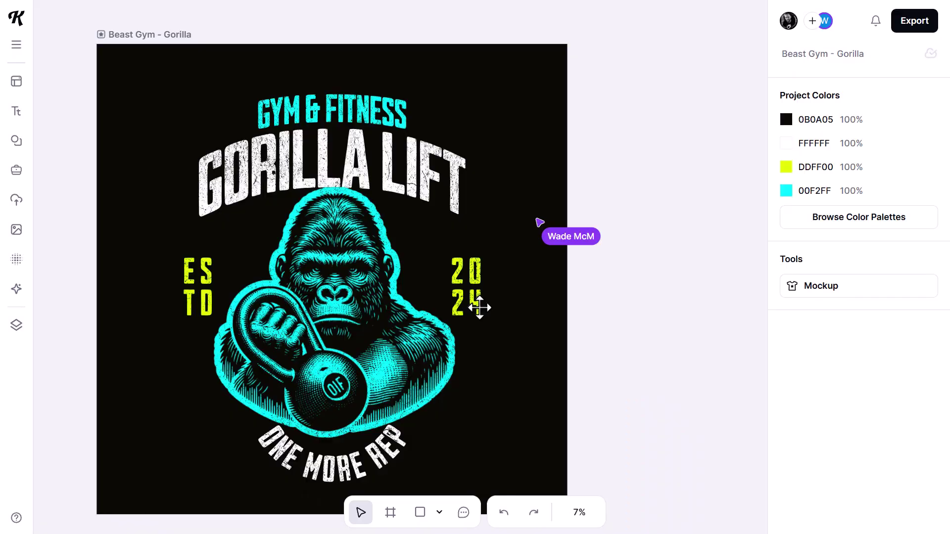
# - Post the comment "too yellow" beside the yellow 2024 text in the Beast Gym - Gorilla design
pyautogui.scroll(3, 477, 311)
pyautogui.scroll(3, 408, 298)
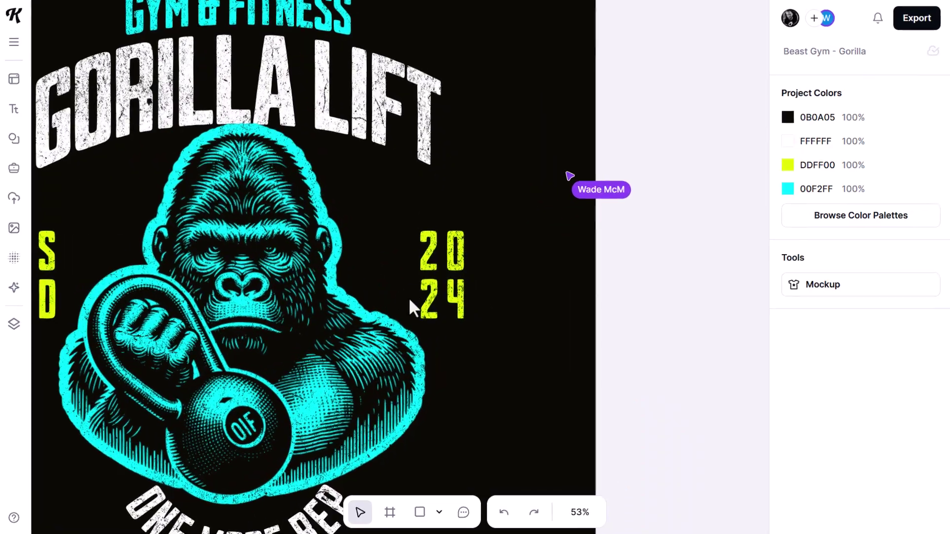
pyautogui.scroll(4, 381, 139)
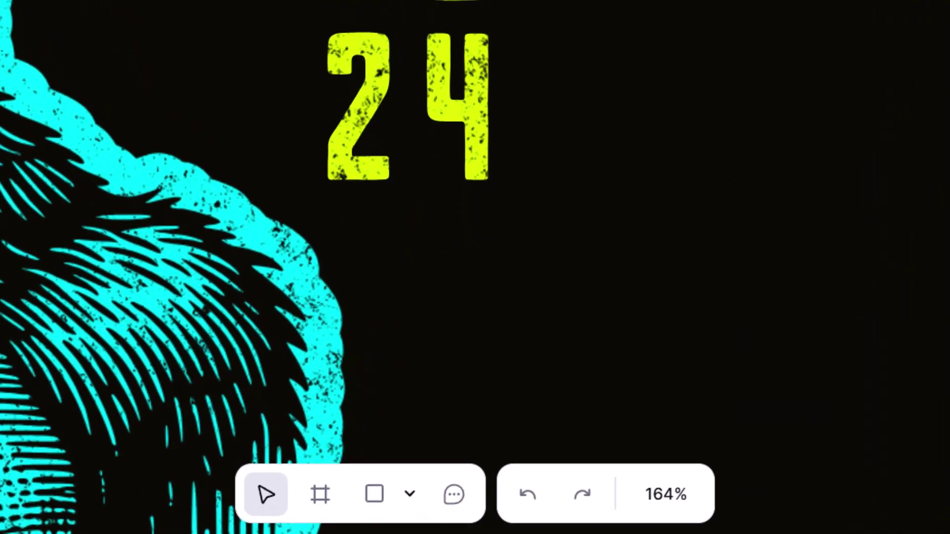
pyautogui.click(455, 494)
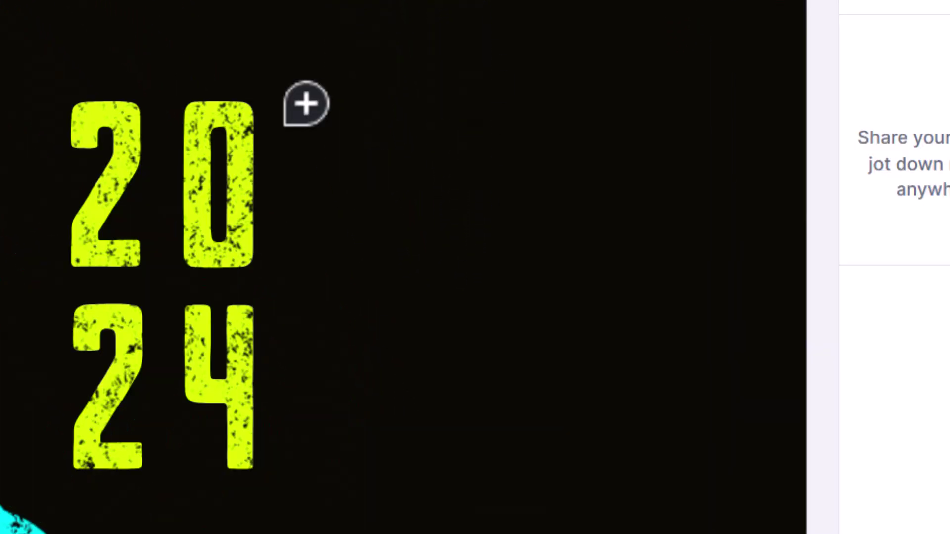
pyautogui.click(301, 94)
pyautogui.write('t')
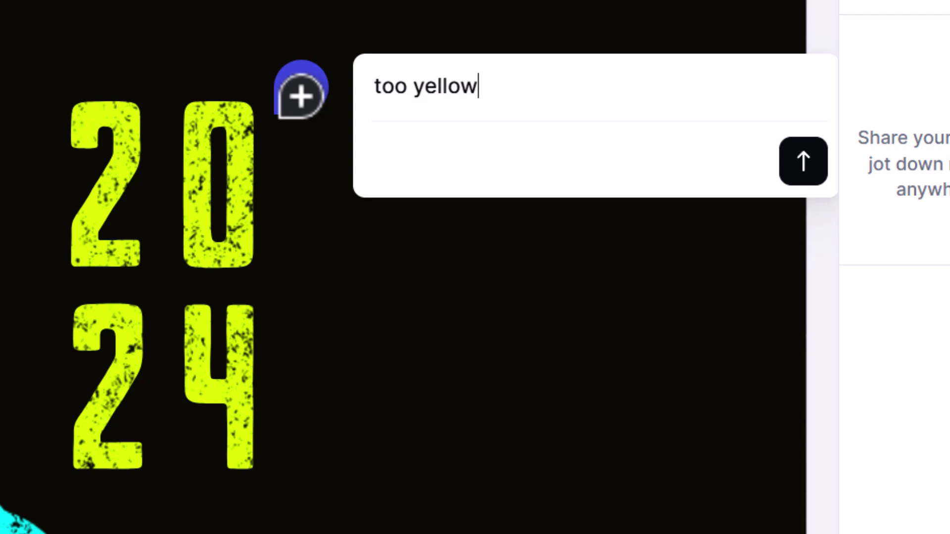
pyautogui.write('oo yellow')
pyautogui.click(794, 177)
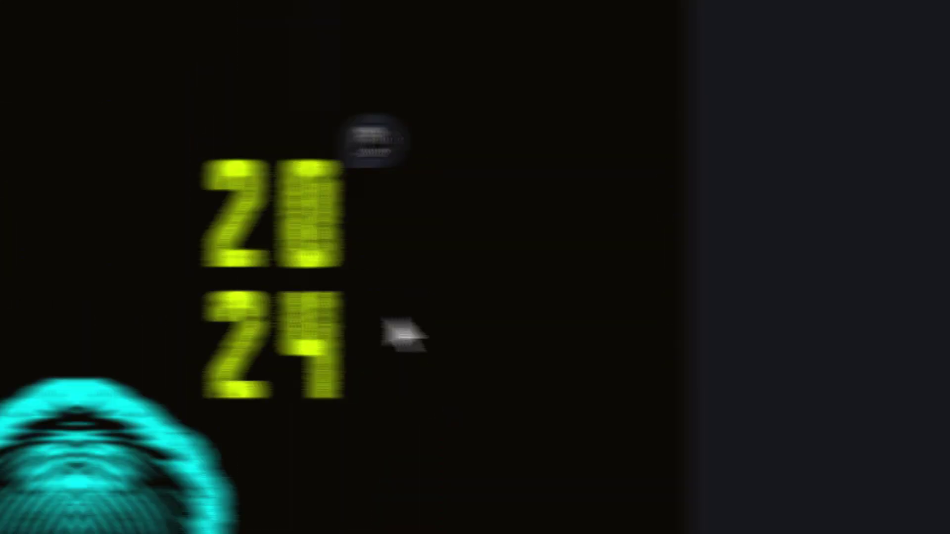
# - Open the "too yellow" comment thread as the collaborator and write the reply "i dont think so"
pyautogui.moveTo(299, 154)
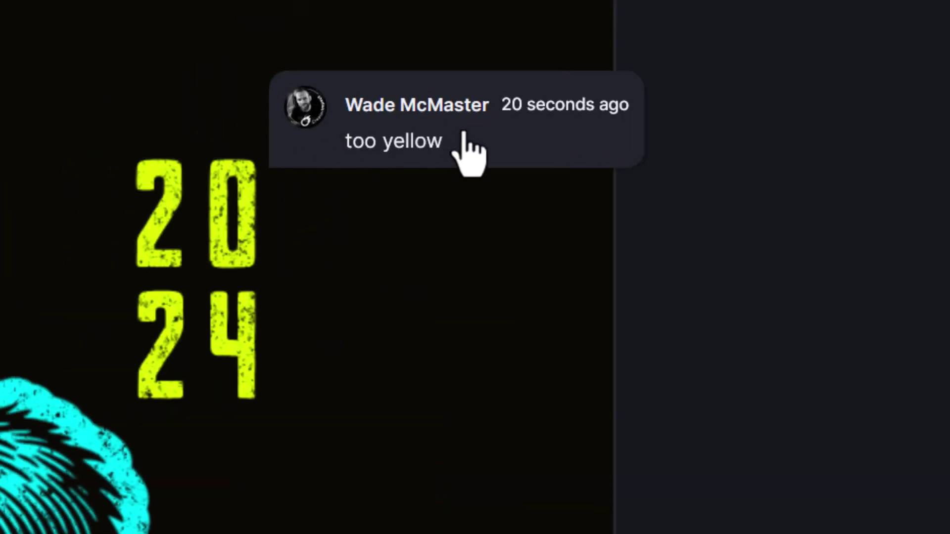
pyautogui.click(517, 133)
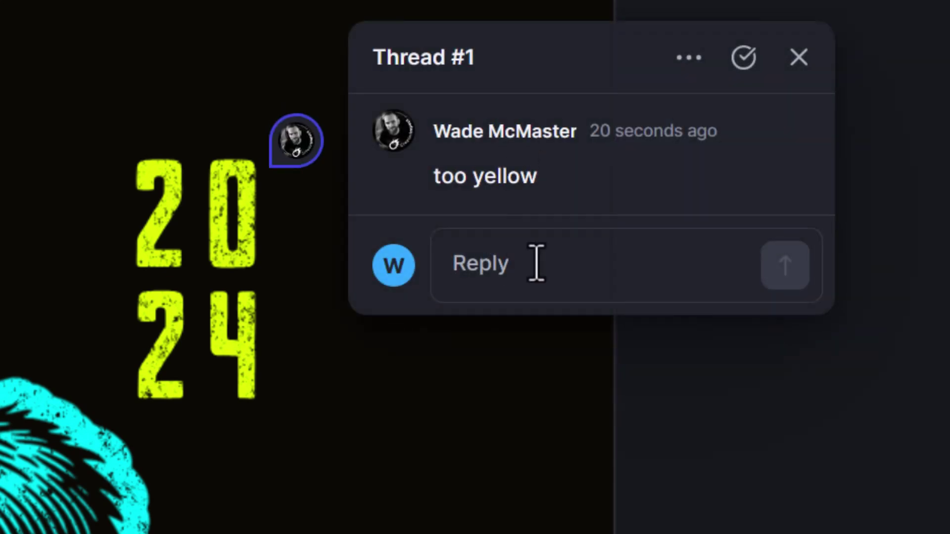
pyautogui.write('i dont think so,.')
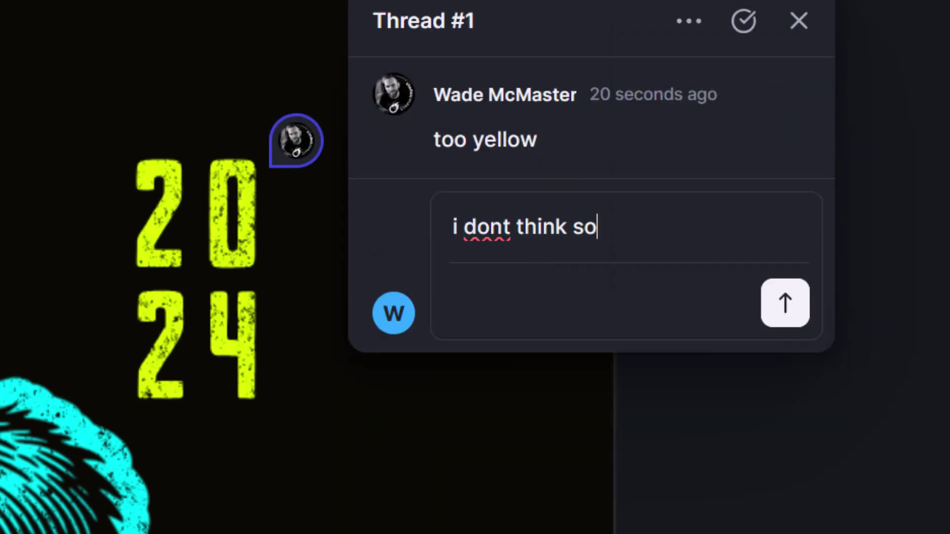